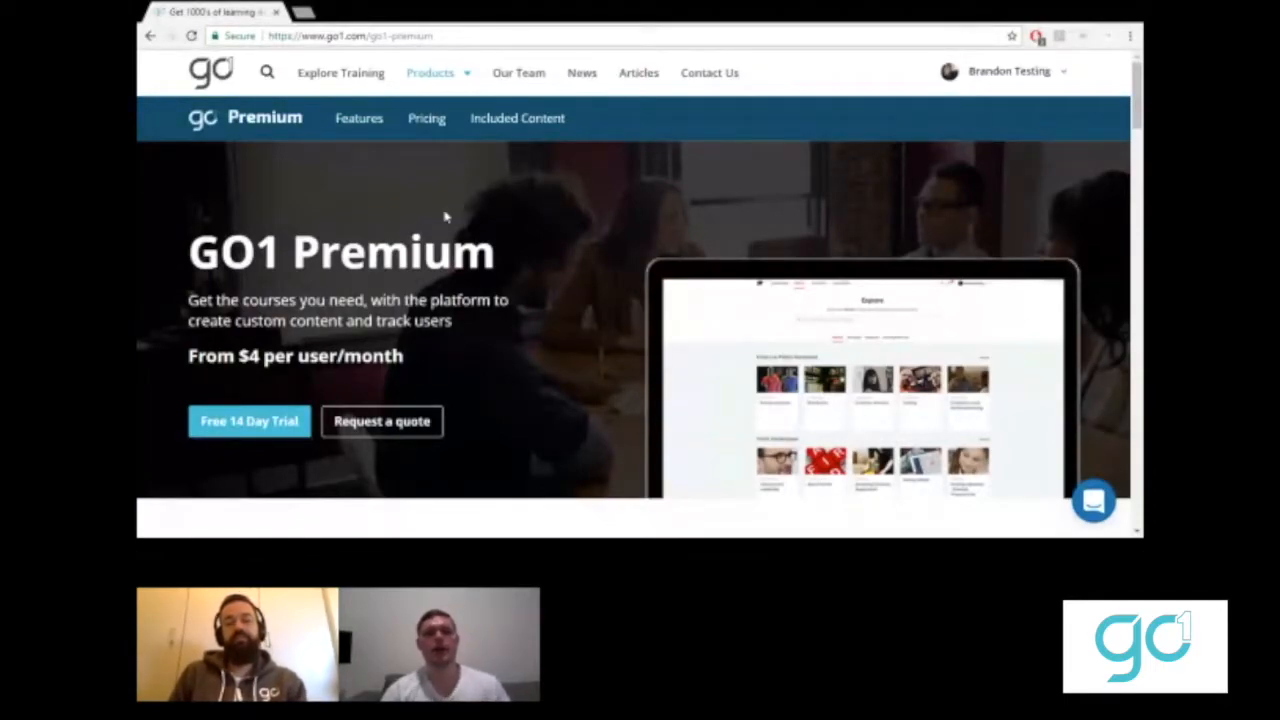
- From the GO1 homepage, open the Premium product page and start the Free 14 Day Trial
left_click(207, 86)
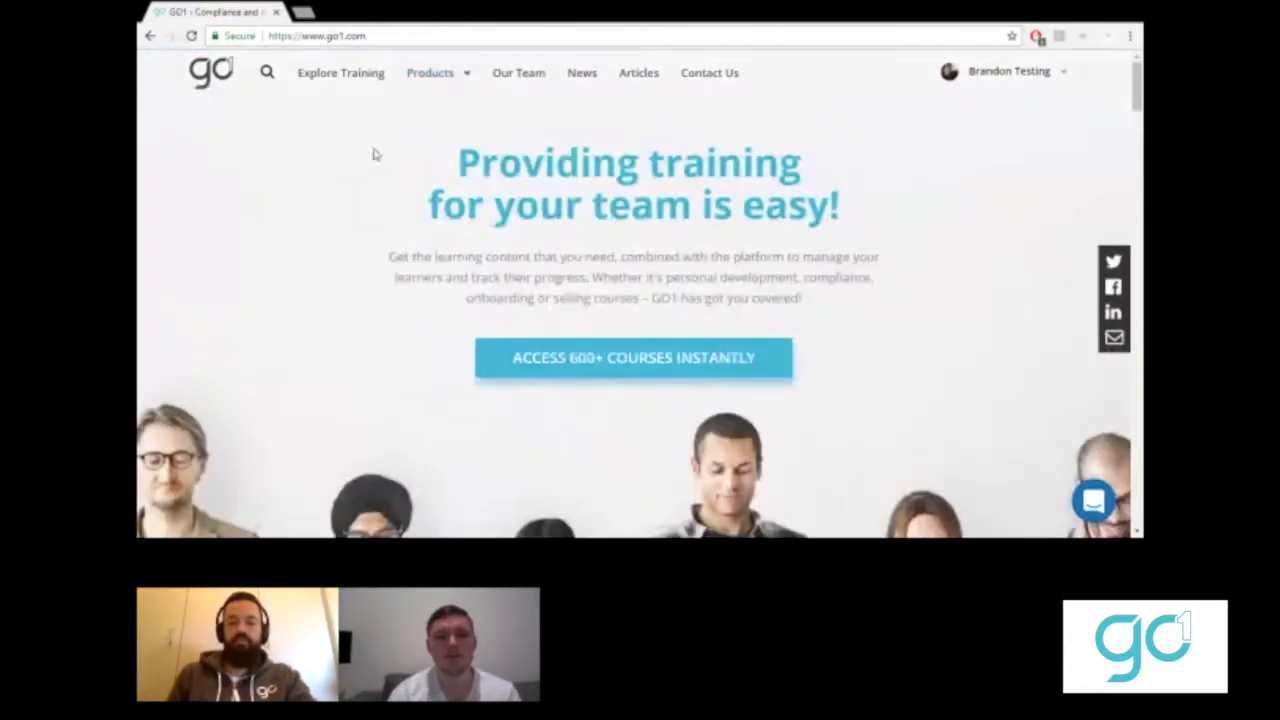
mouse_move(432, 80)
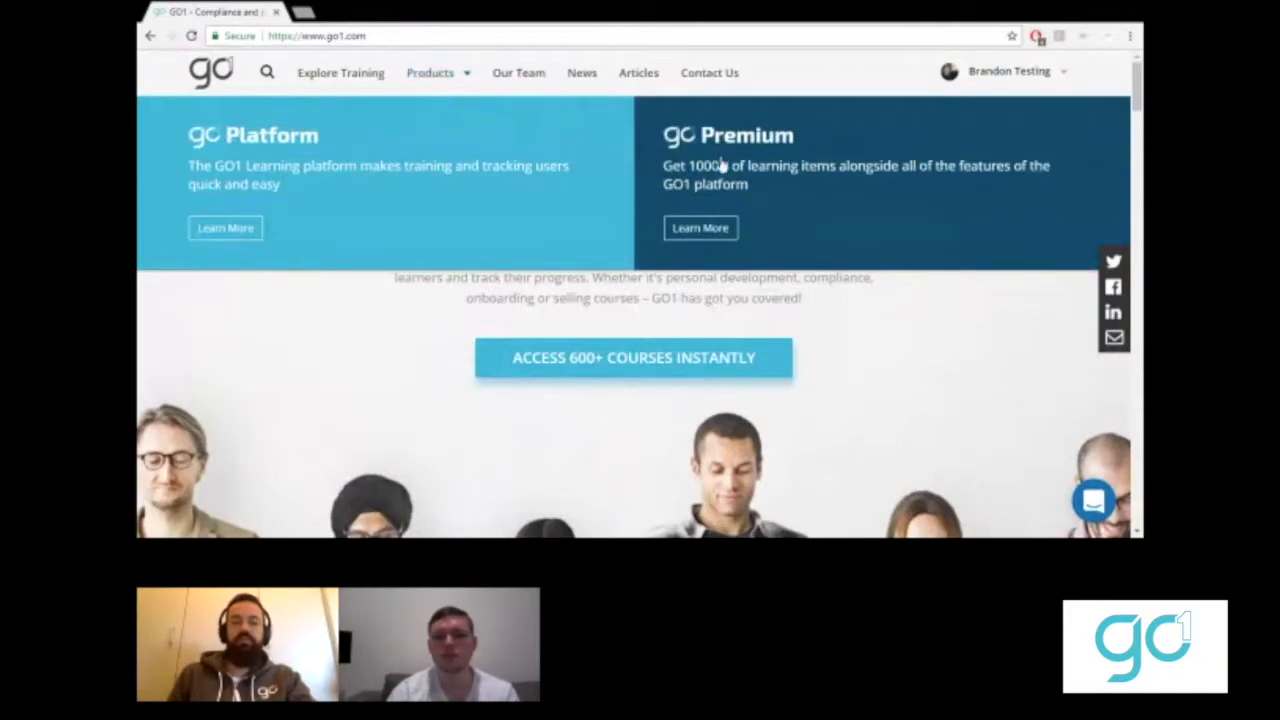
left_click(700, 227)
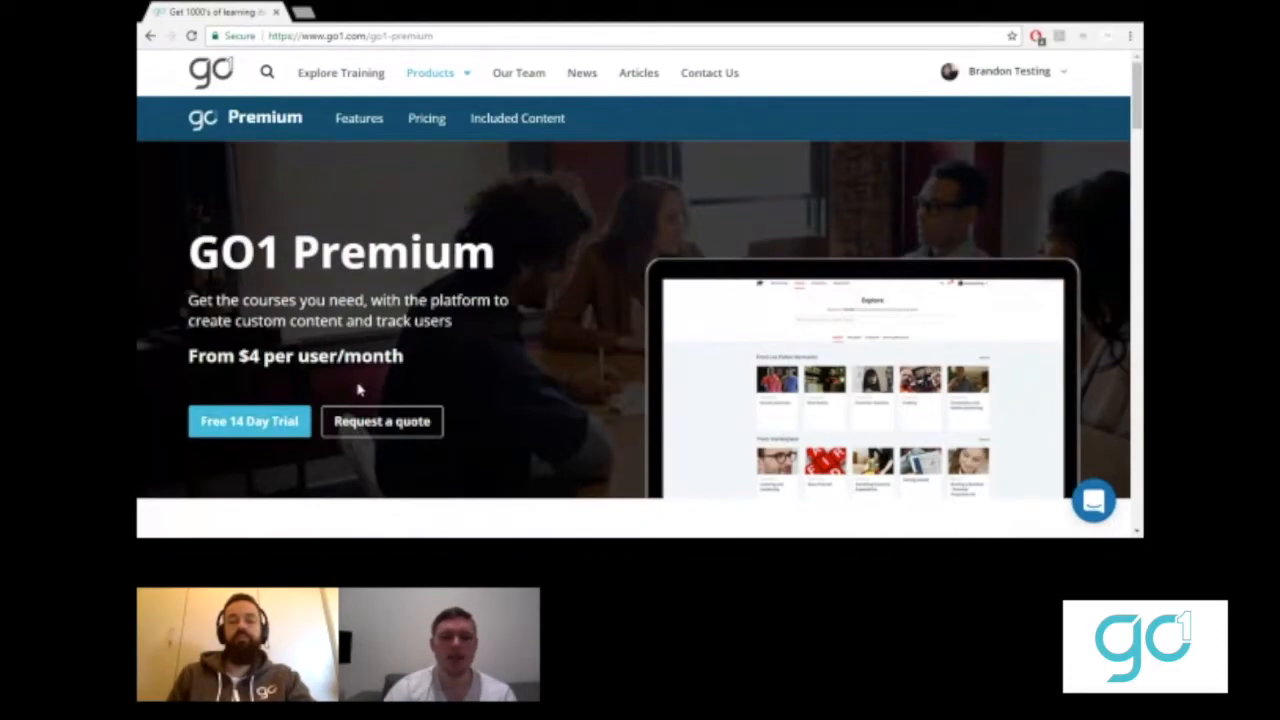
left_click(272, 418)
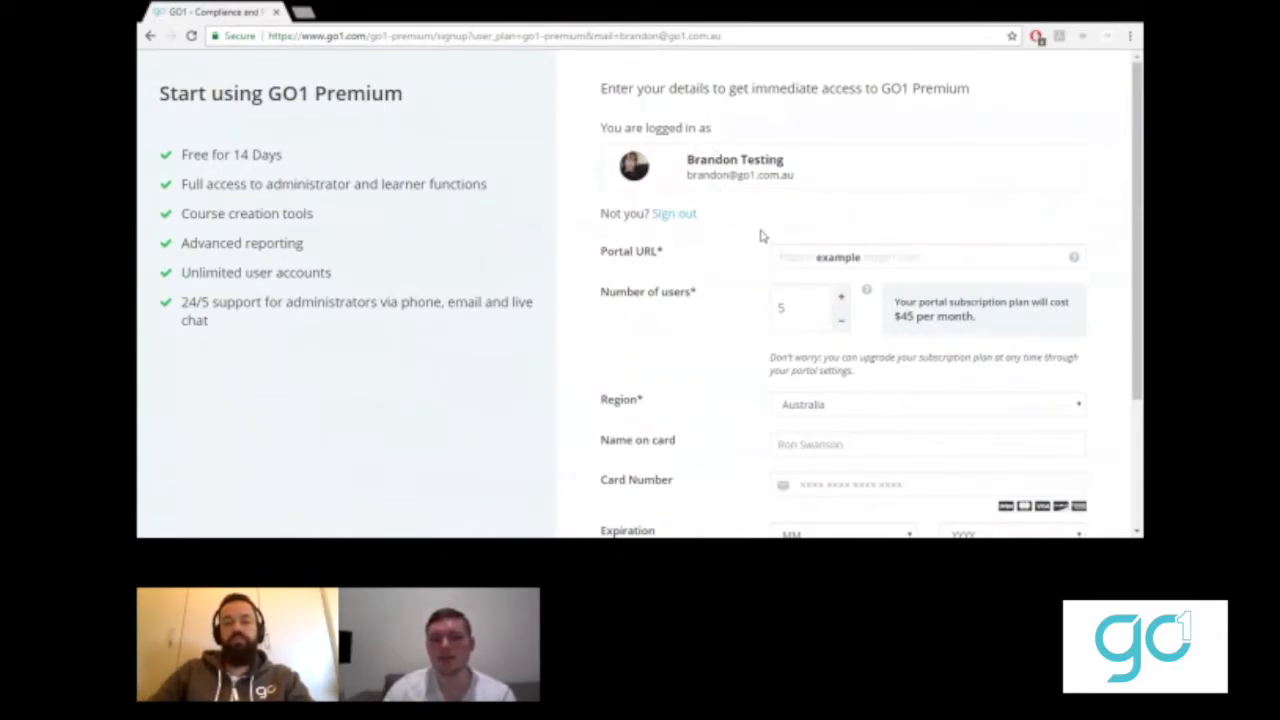
- Enter 'testingelearning' as the portal URL and scroll down the signup form
left_click(838, 257)
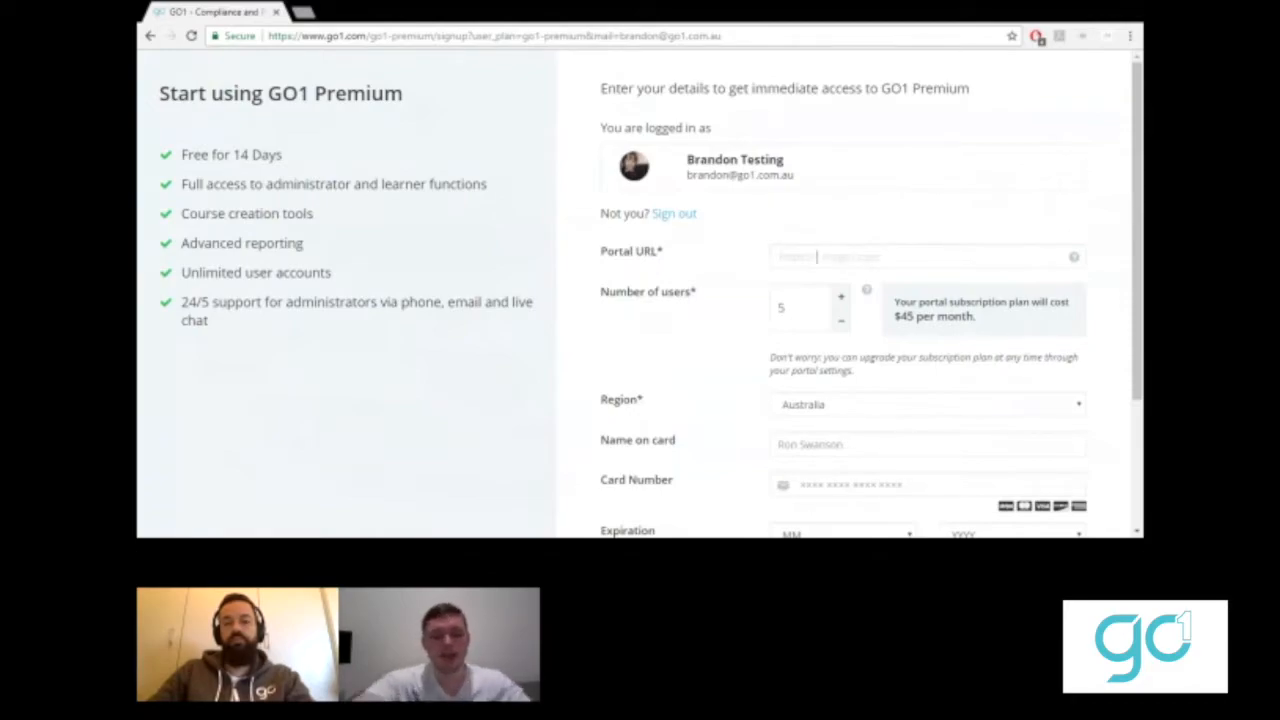
type("testing")
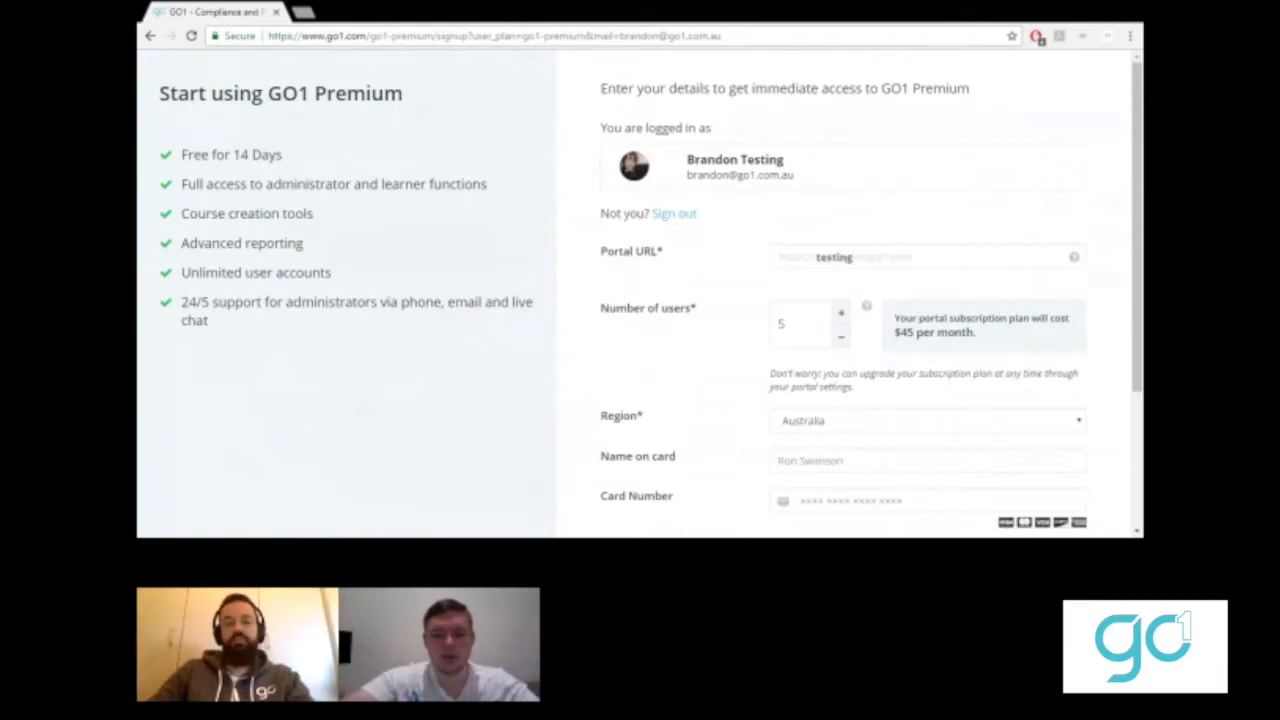
type("elearnin")
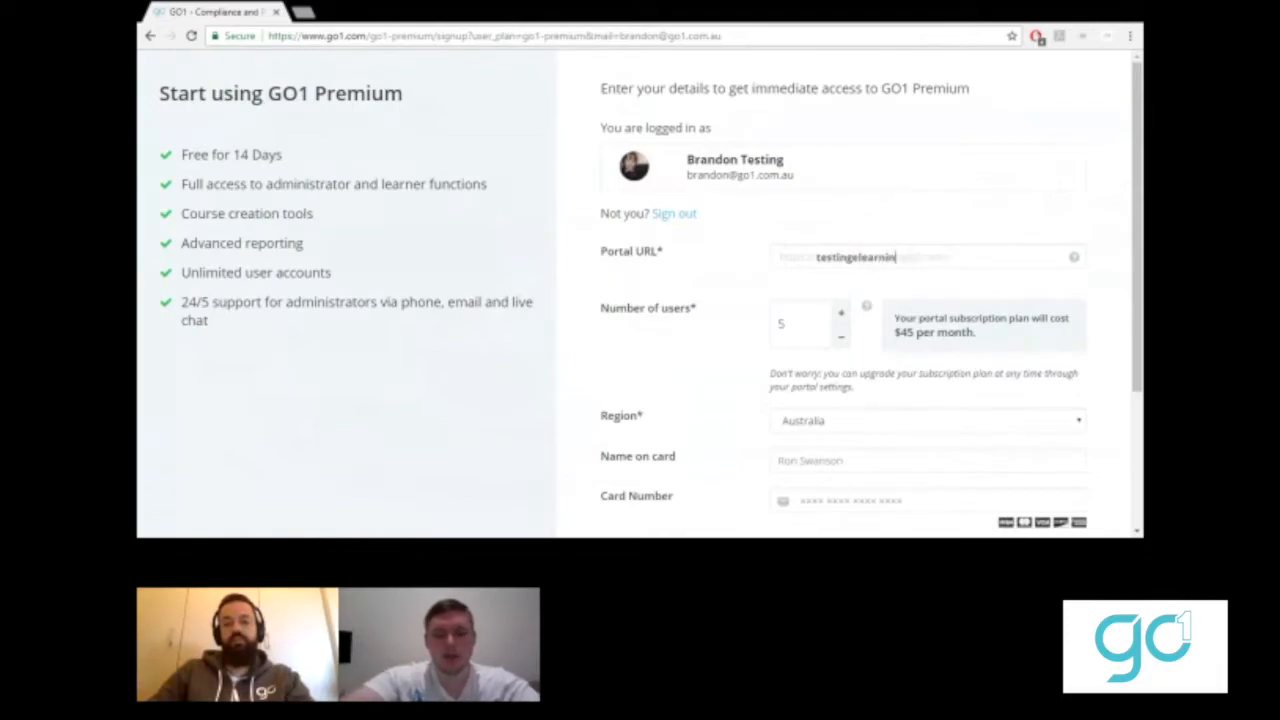
type("g")
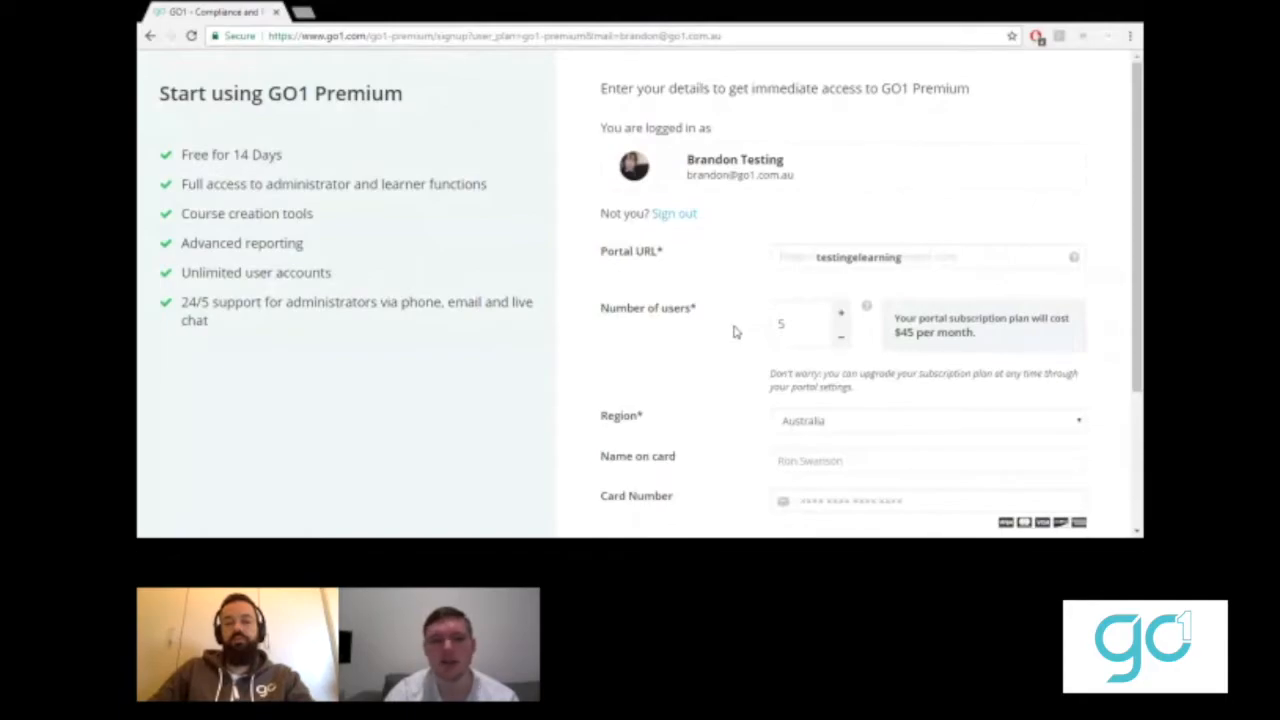
scroll(735, 331, "down", 2)
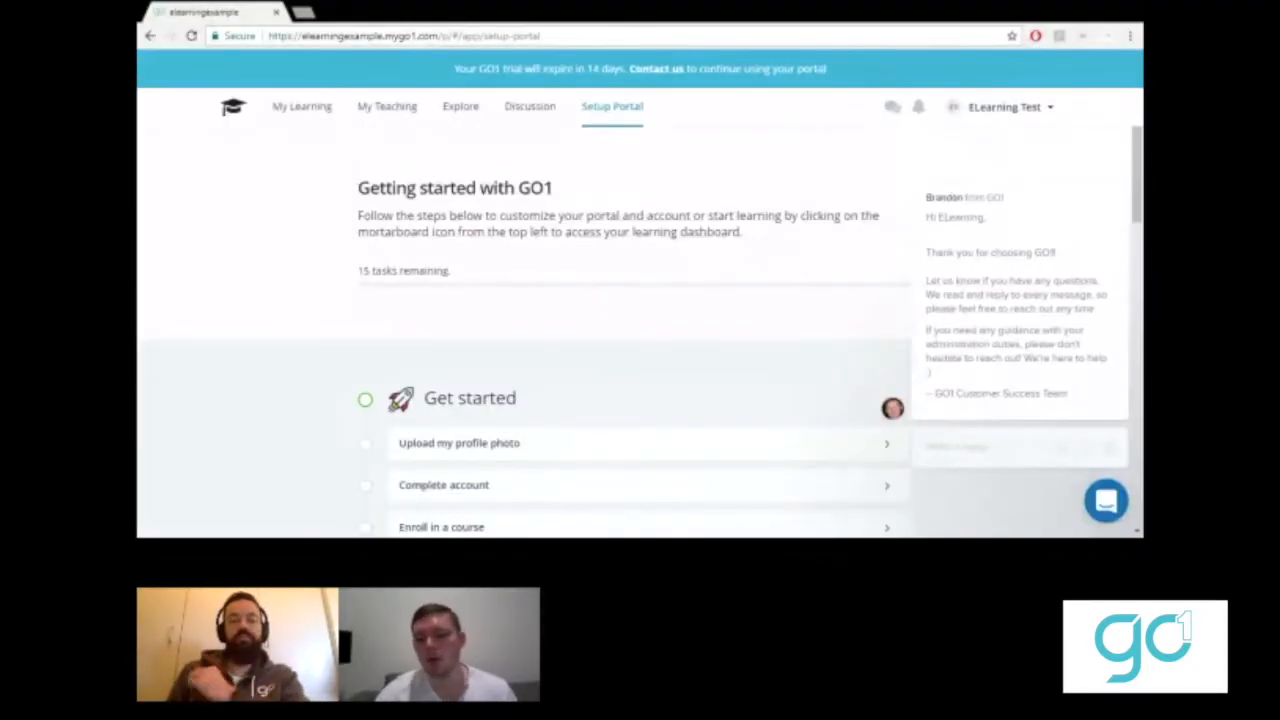
- Explore the course catalogue, then return to the Setup Portal checklist
left_click(461, 107)
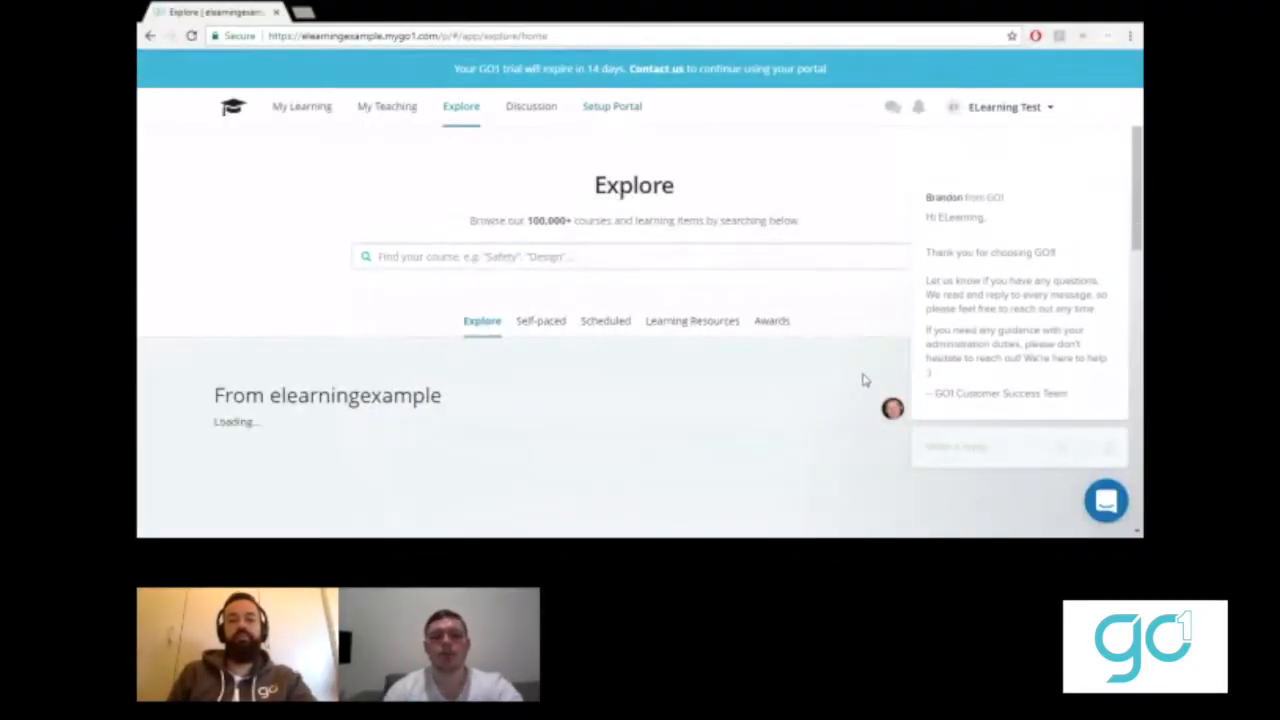
left_click(610, 120)
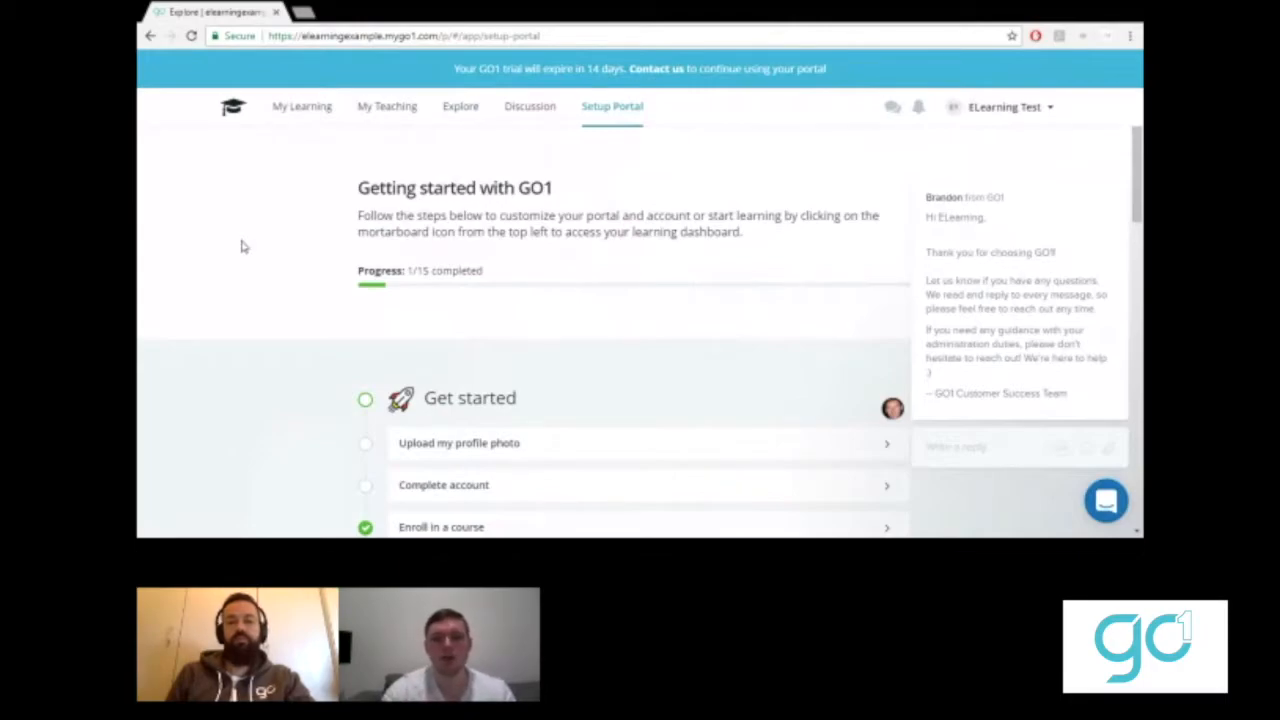
scroll(267, 289, "down", 3)
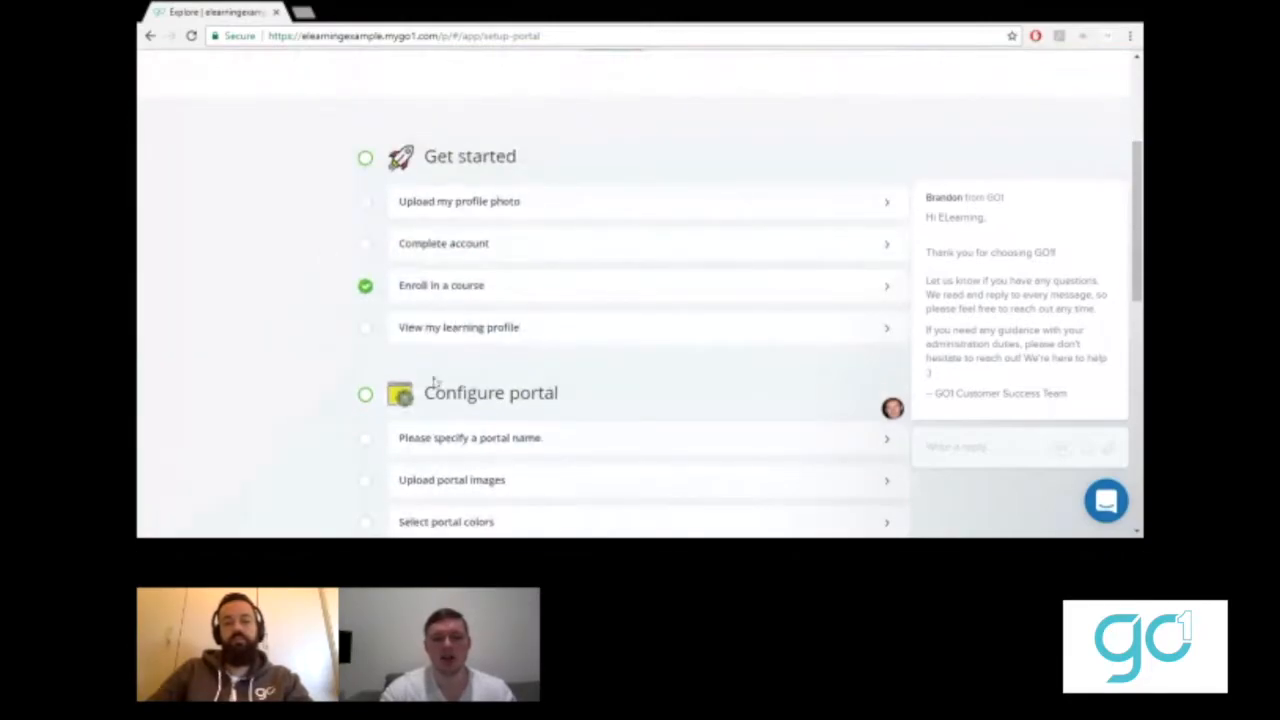
scroll(218, 322, "up", 3)
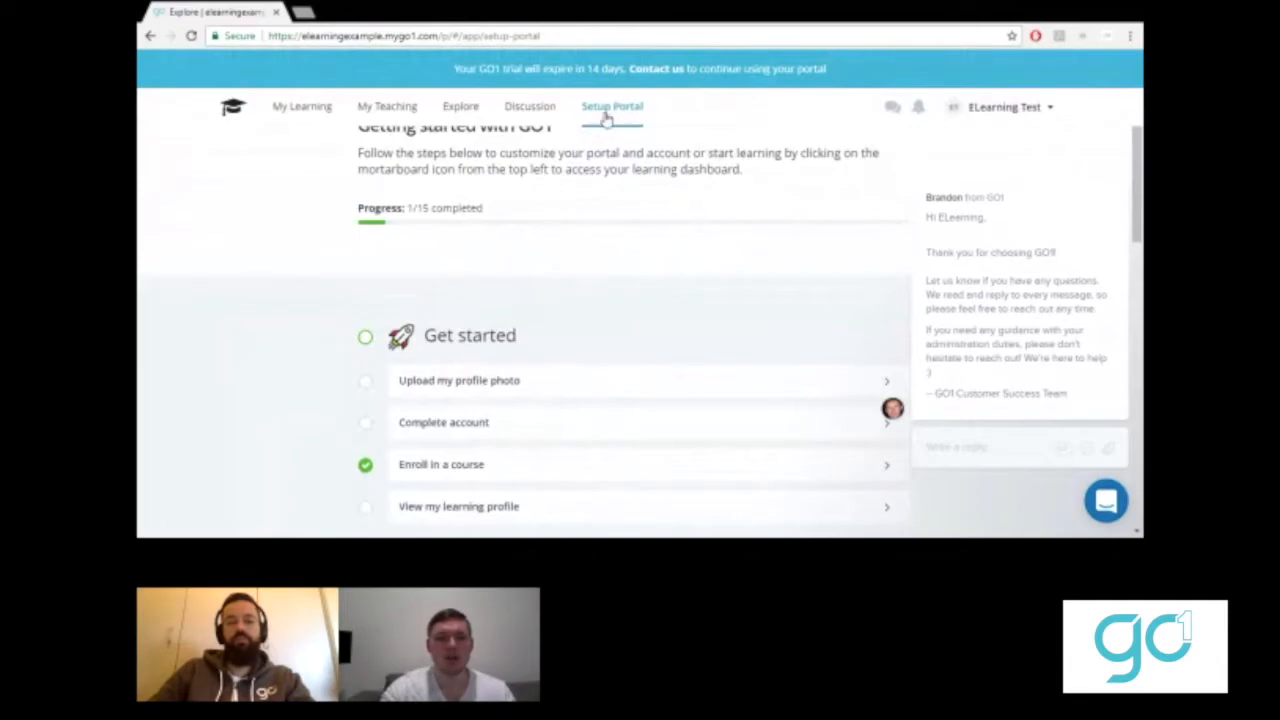
scroll(270, 345, "down", 3)
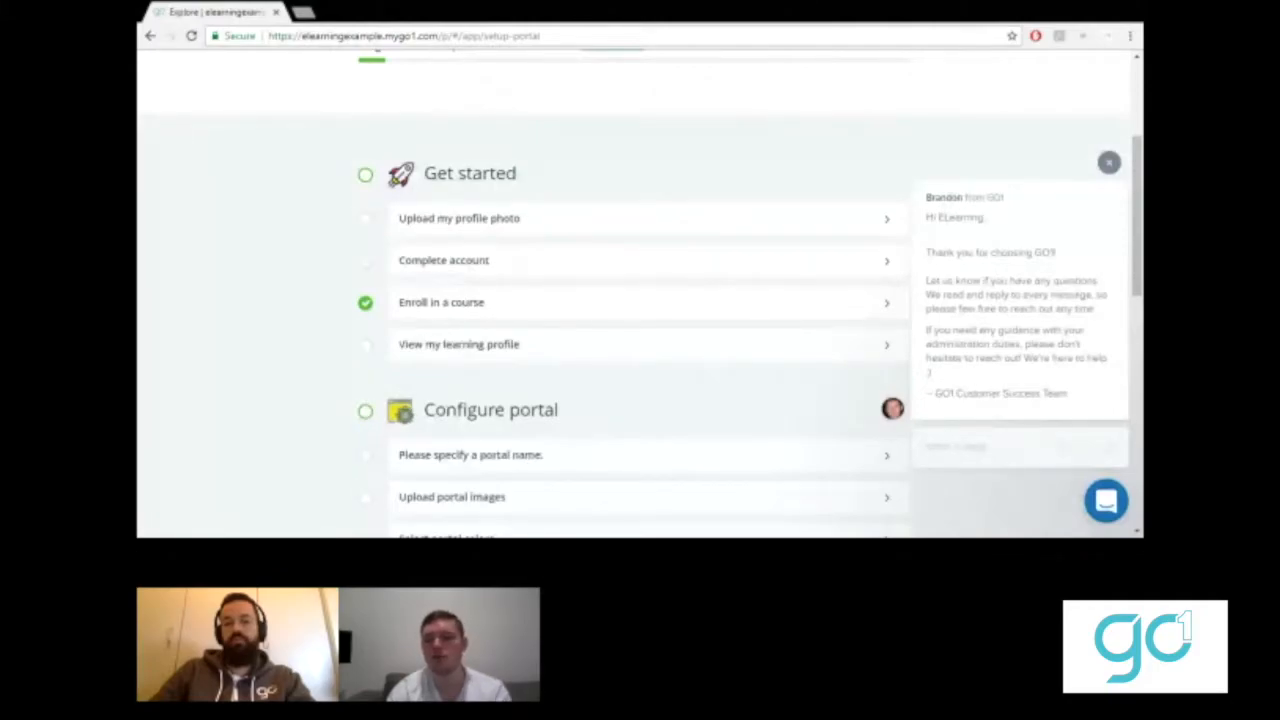
- Open and close the welcome chat, then start the Upload my profile photo task
left_click(1106, 503)
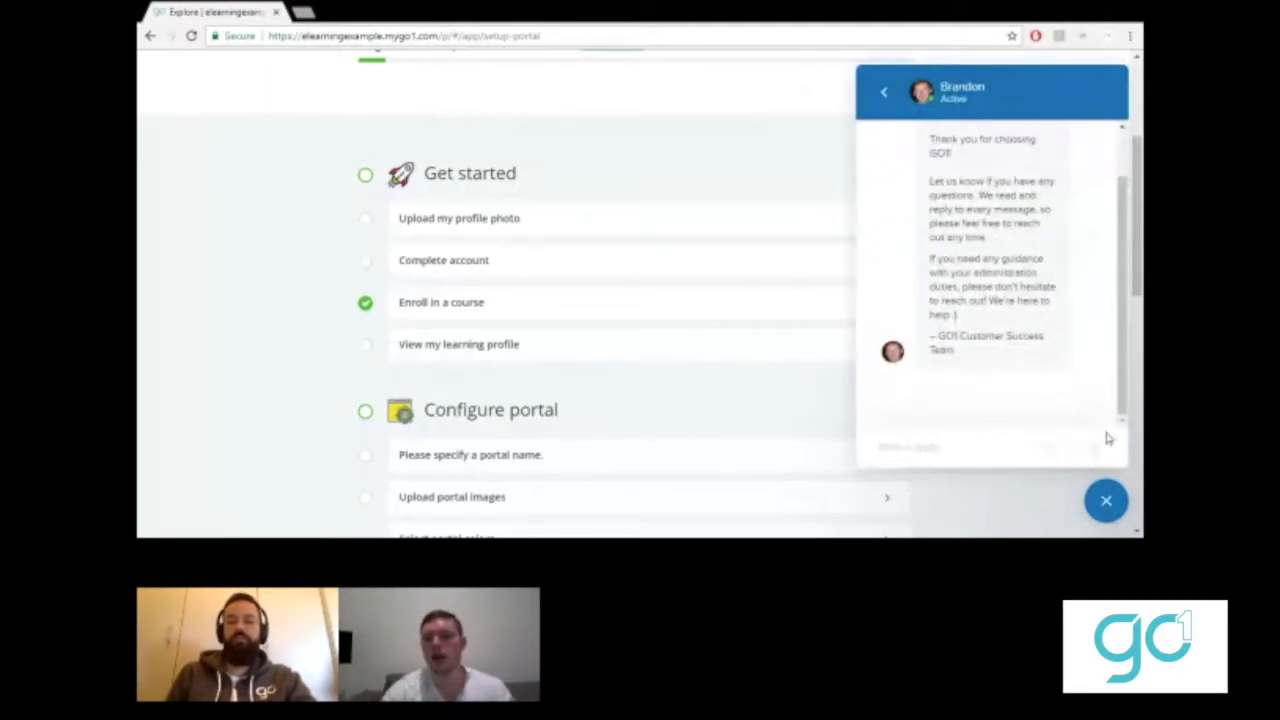
left_click(1107, 503)
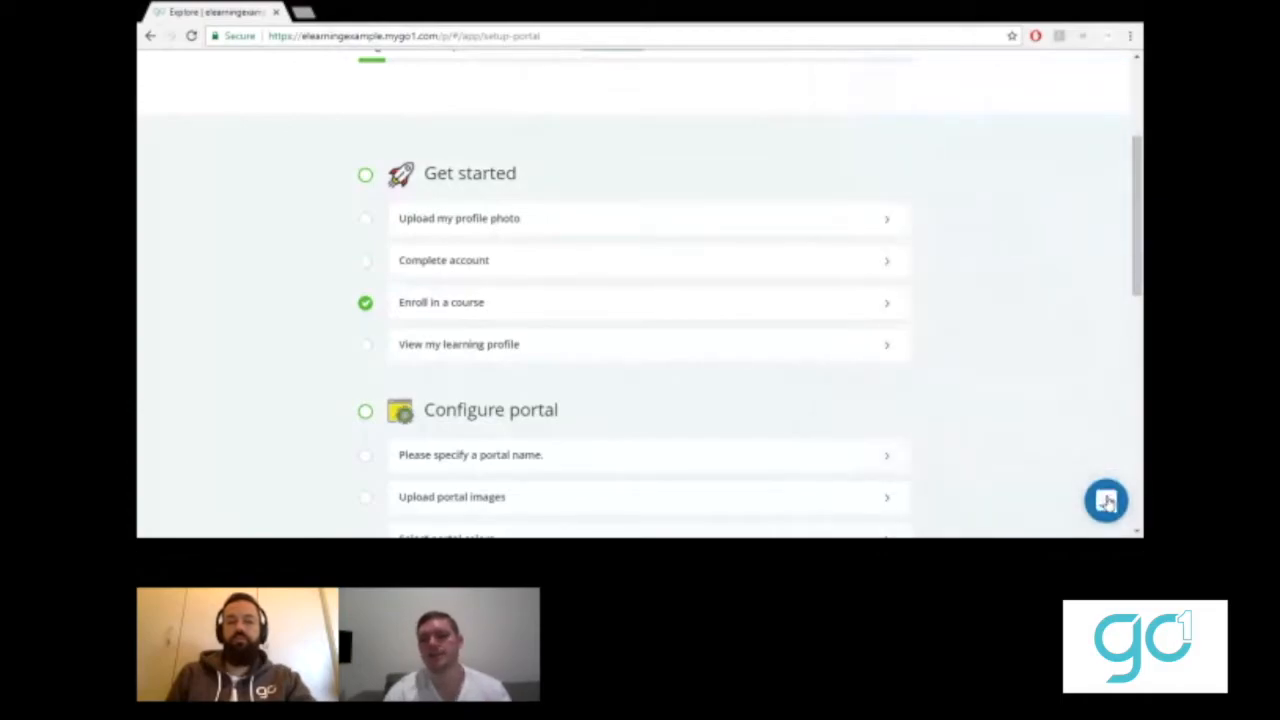
scroll(223, 263, "up", 3)
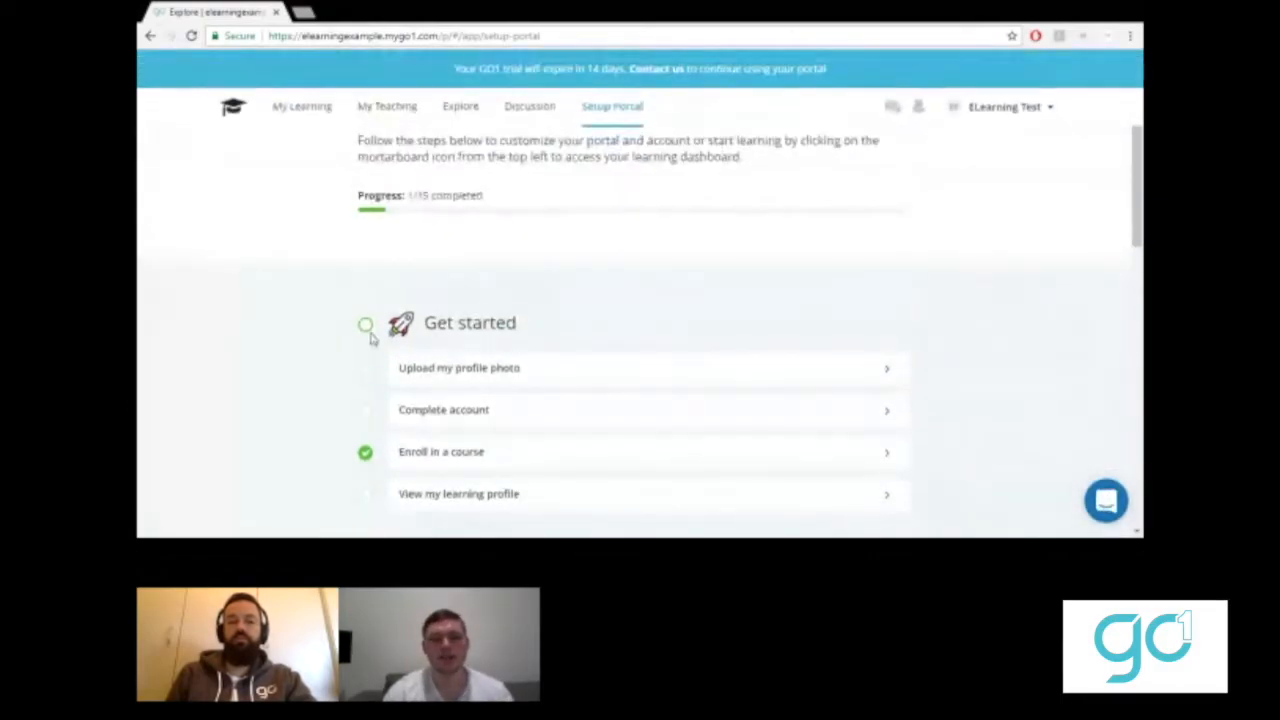
left_click(484, 370)
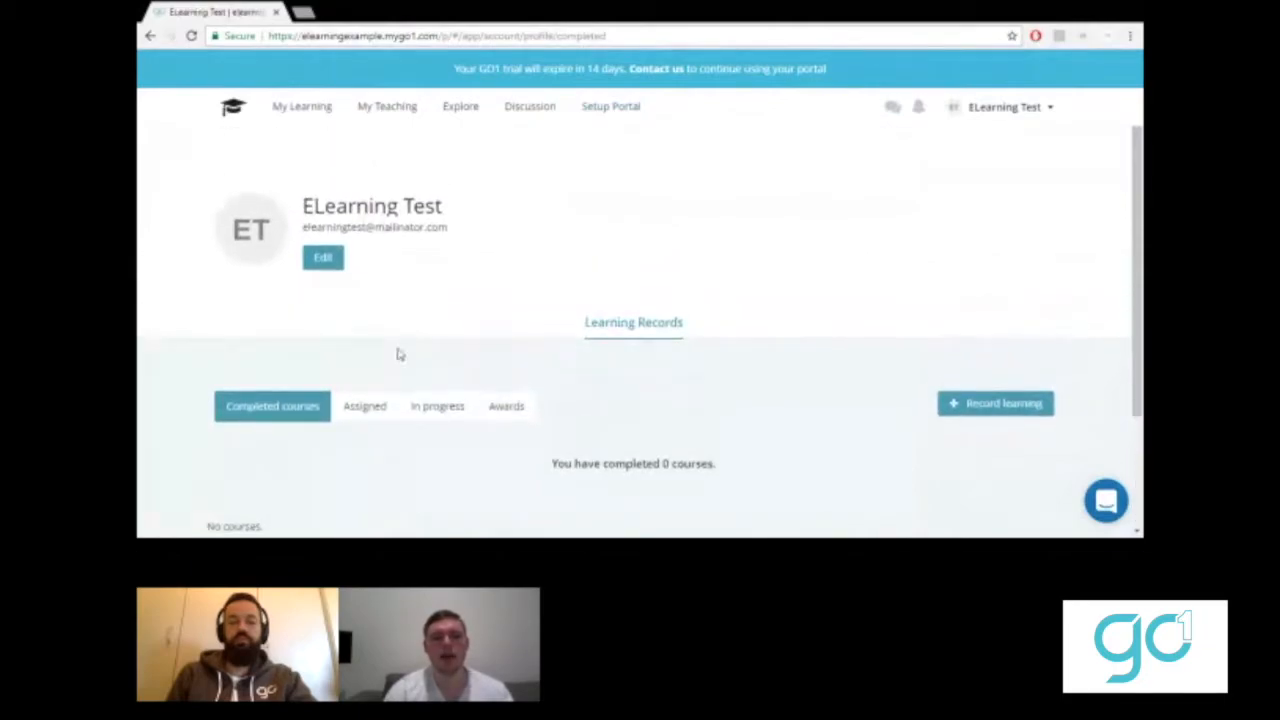
- Upload a new profile photo, save the profile, and return to the setup checklist
left_click(334, 264)
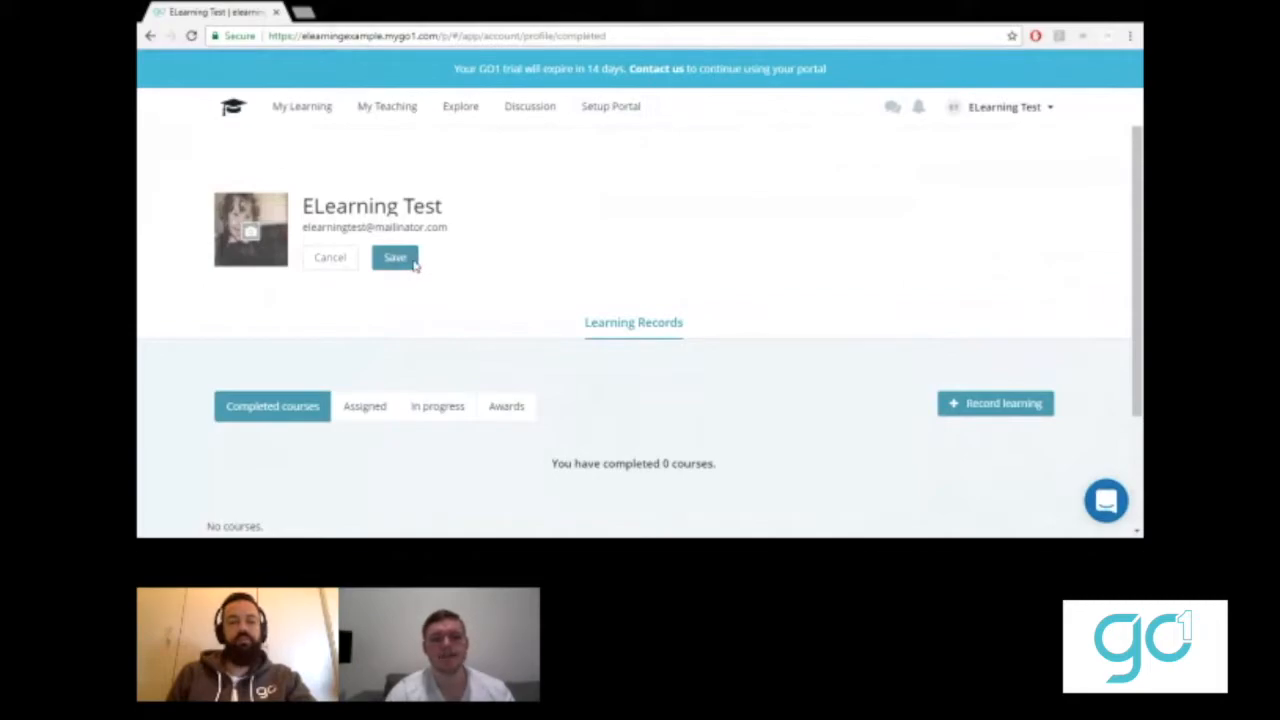
left_click(375, 259)
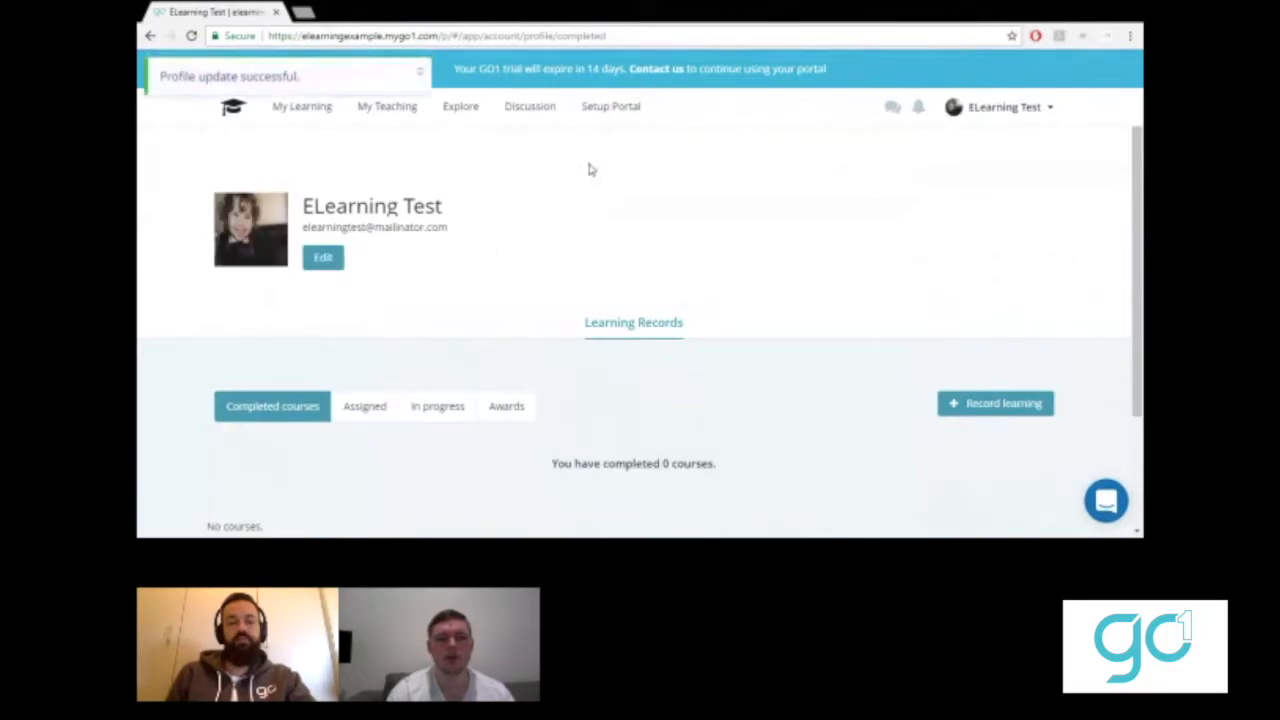
left_click(607, 110)
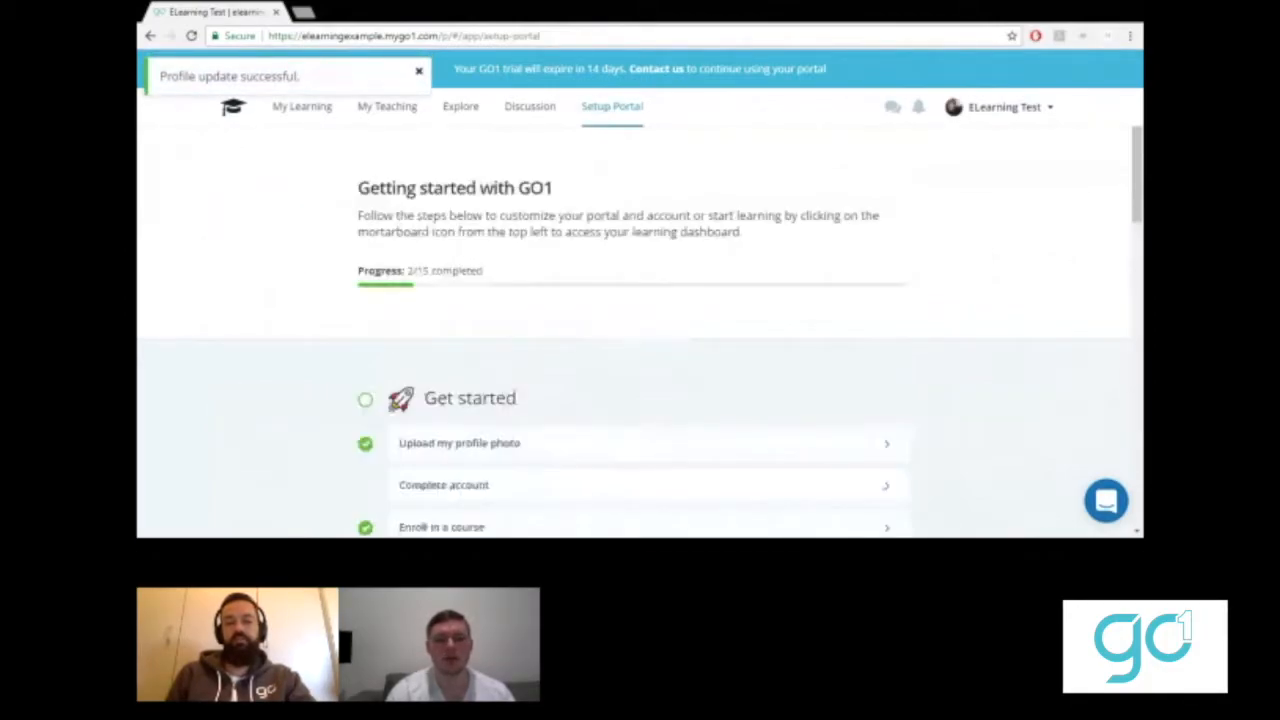
- Review the Complete account form, then go back to the setup checklist
scroll(557, 189, "down", 3)
left_click(566, 223)
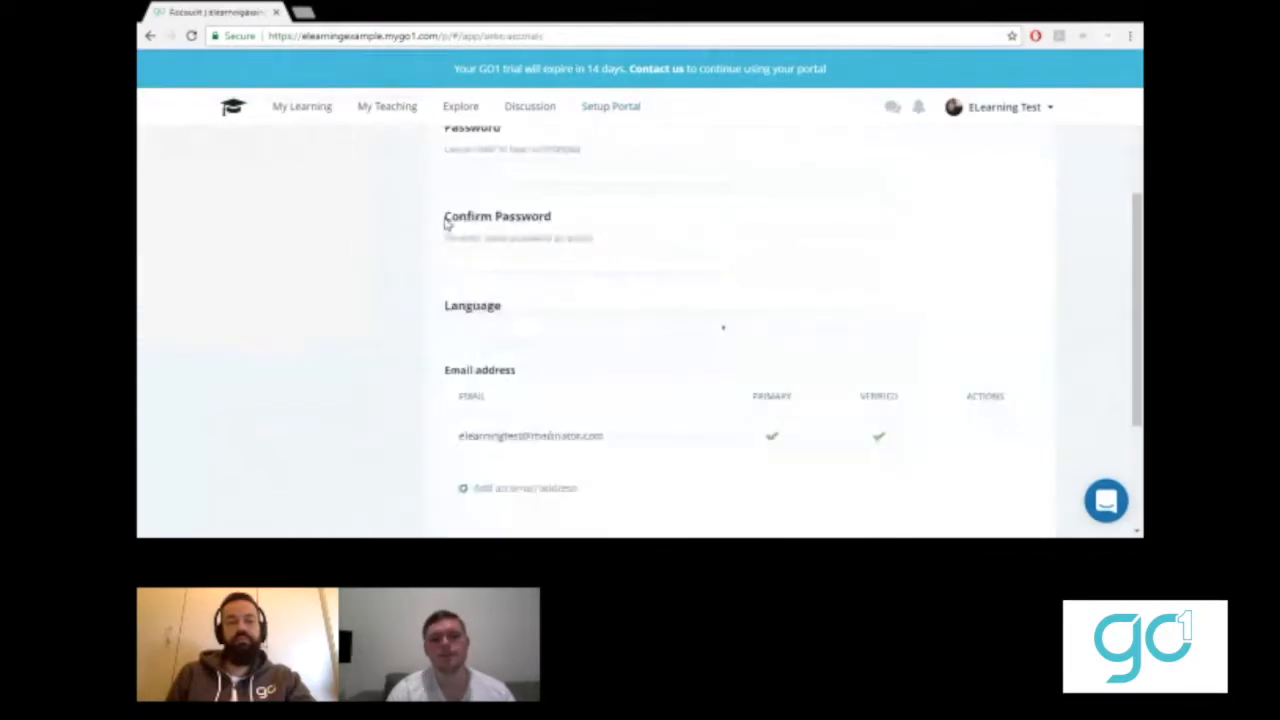
scroll(354, 256, "up", 3)
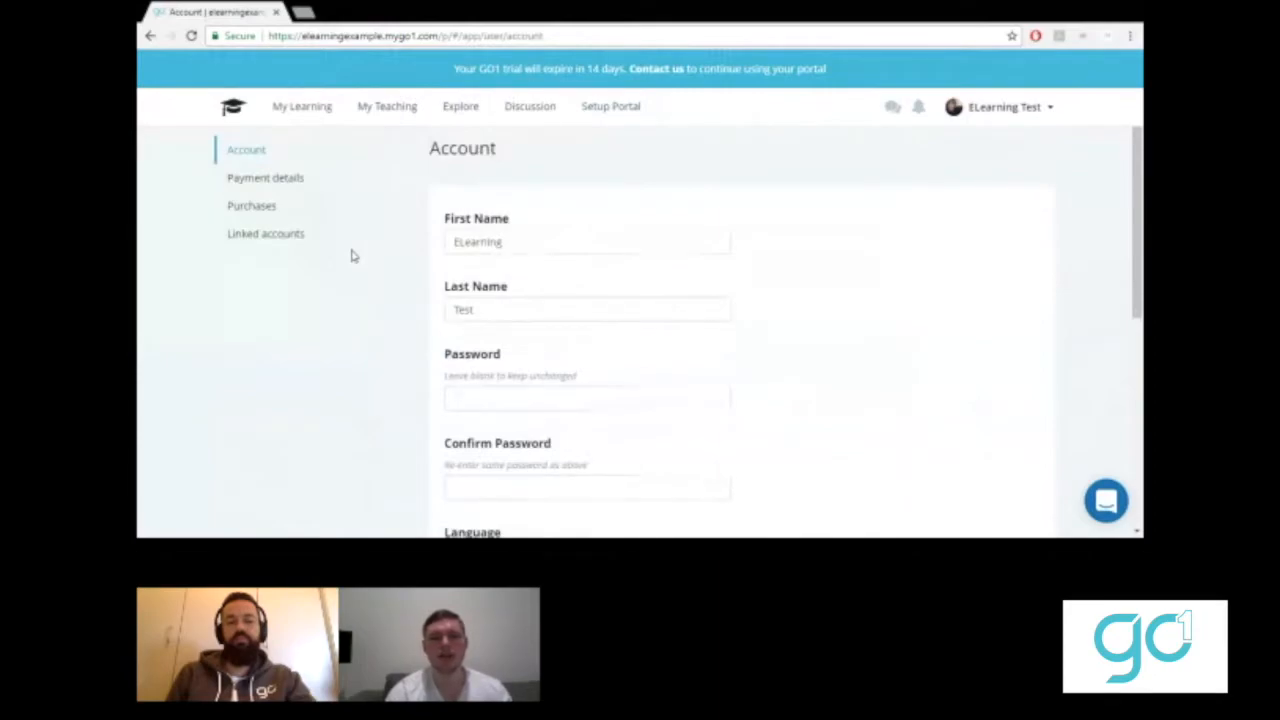
scroll(301, 225, "up", 1)
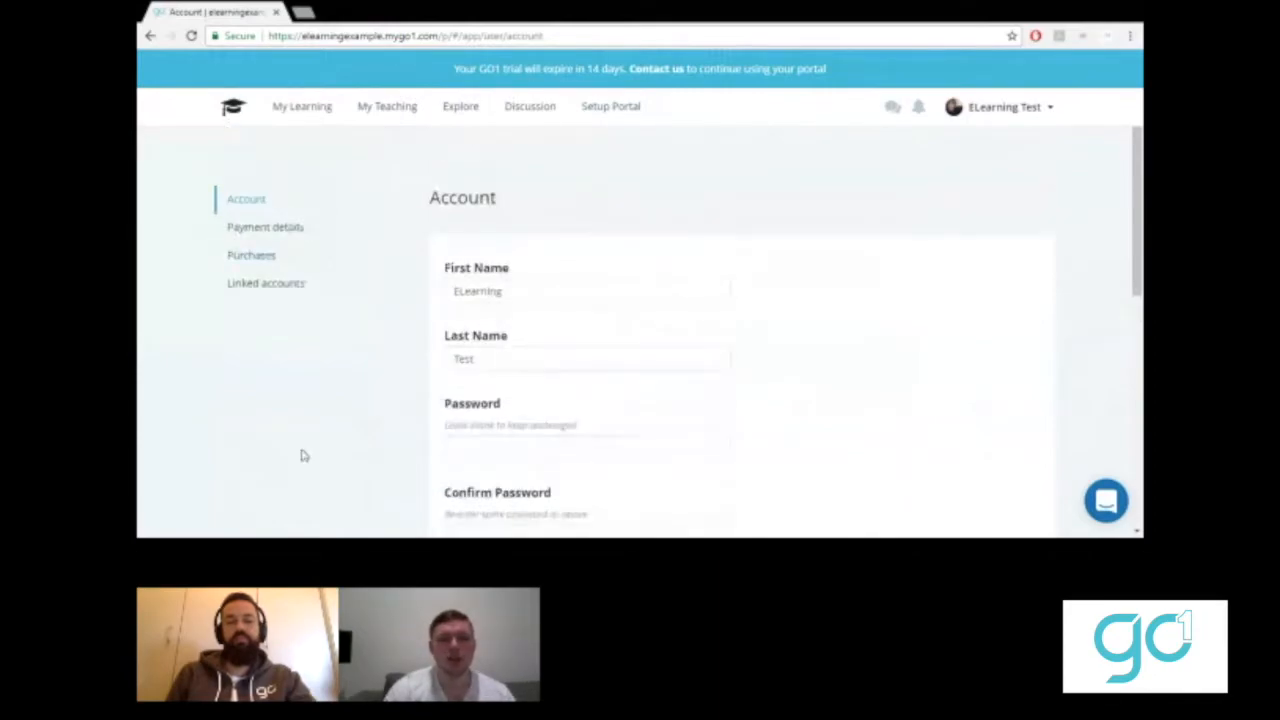
scroll(304, 456, "down", 3)
scroll(304, 456, "up", 1)
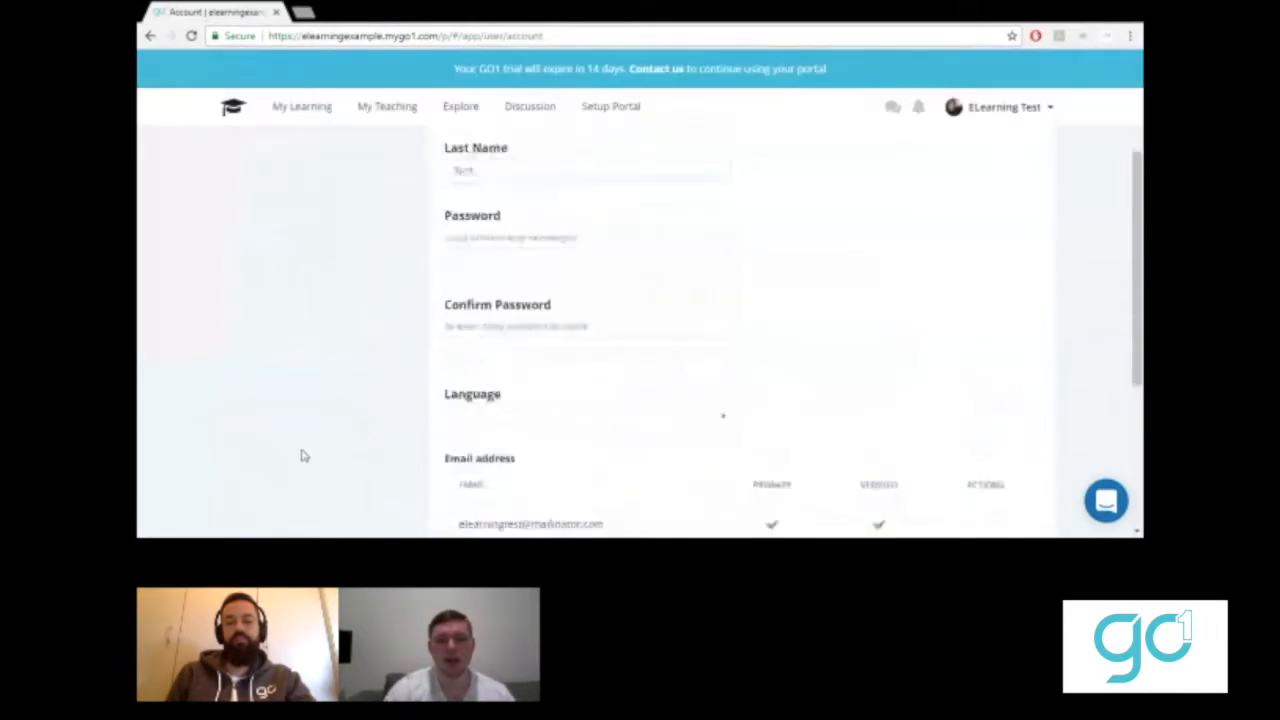
scroll(306, 456, "up", 2)
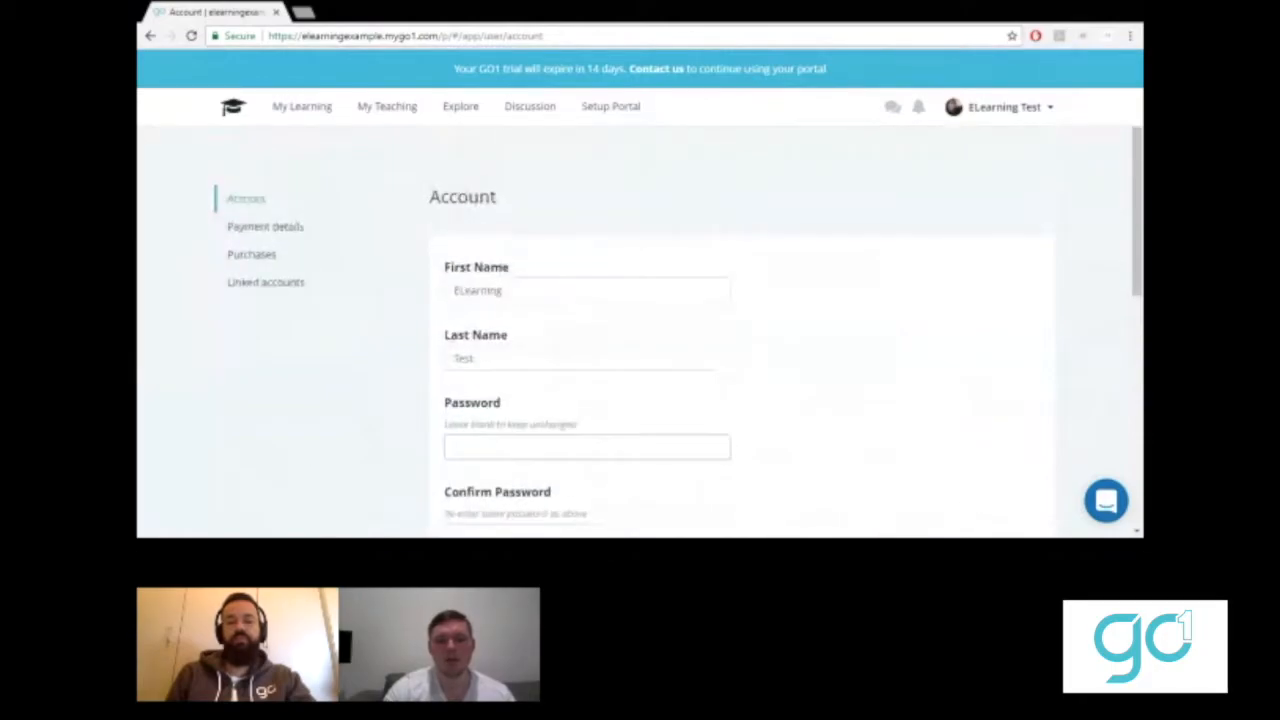
left_click(604, 118)
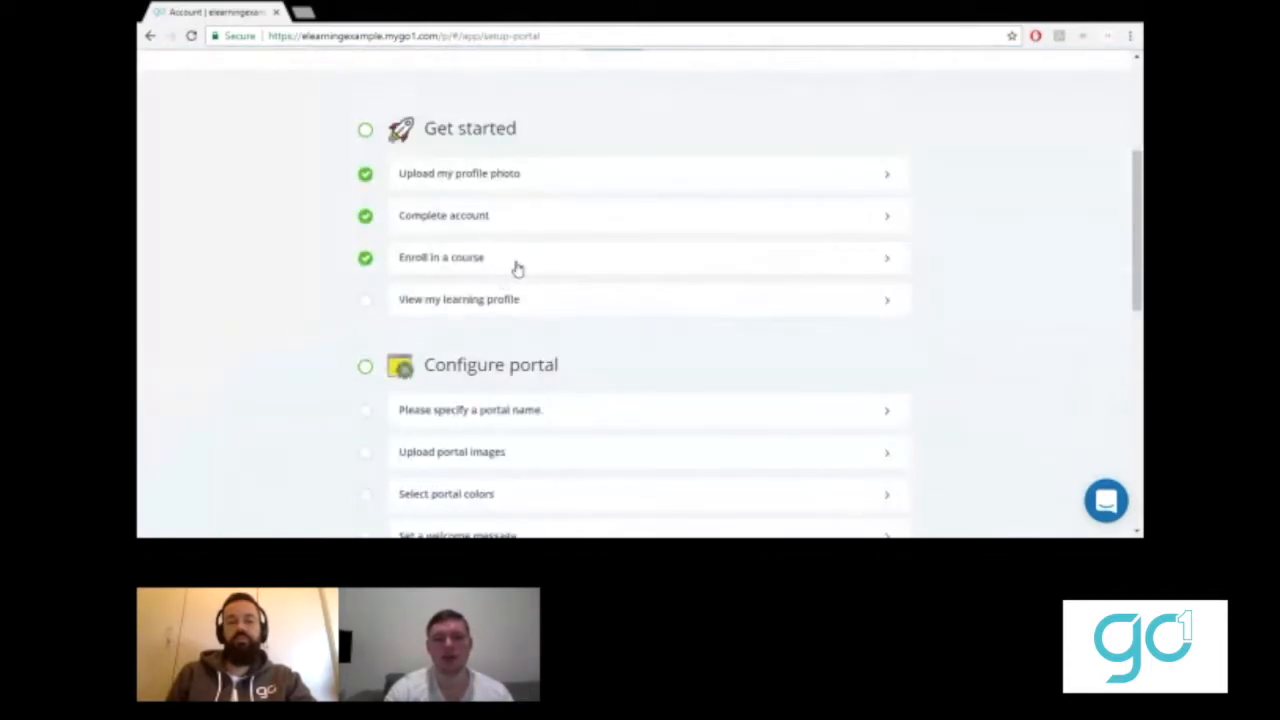
- Open the Productivity & Time Management course from the enroll task and enrol in it
left_click(517, 268)
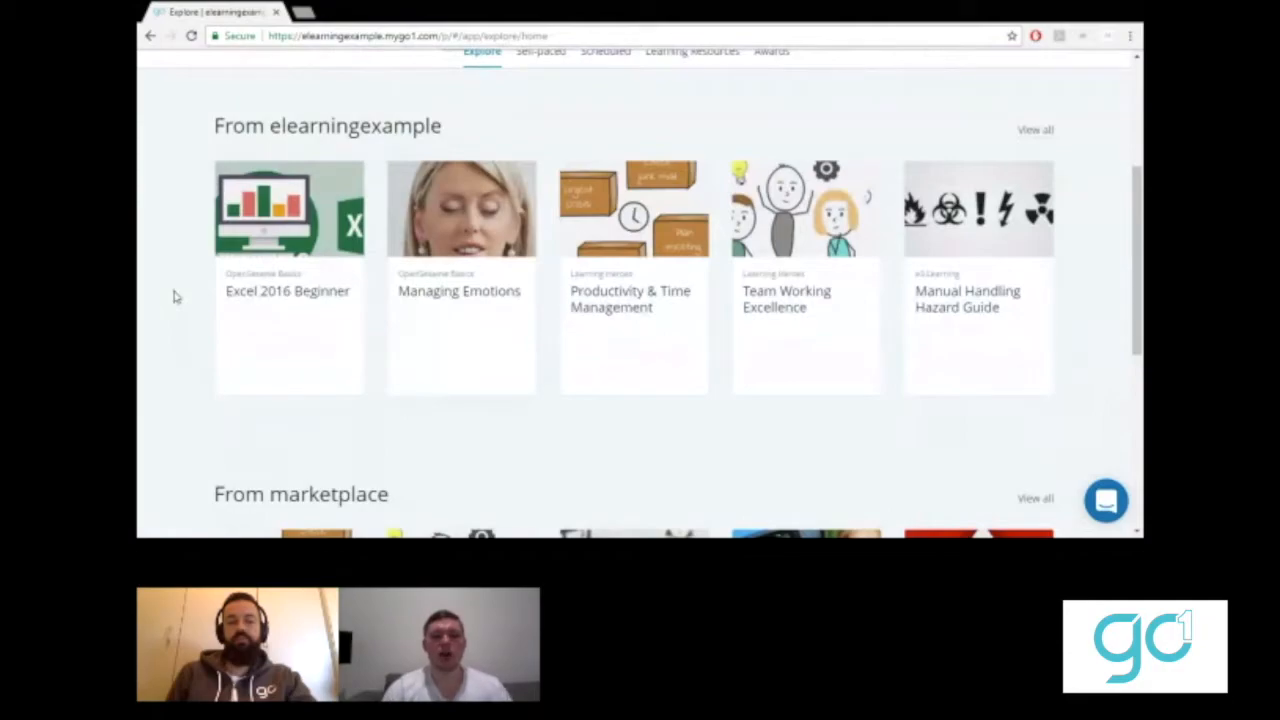
scroll(173, 296, "up", 2)
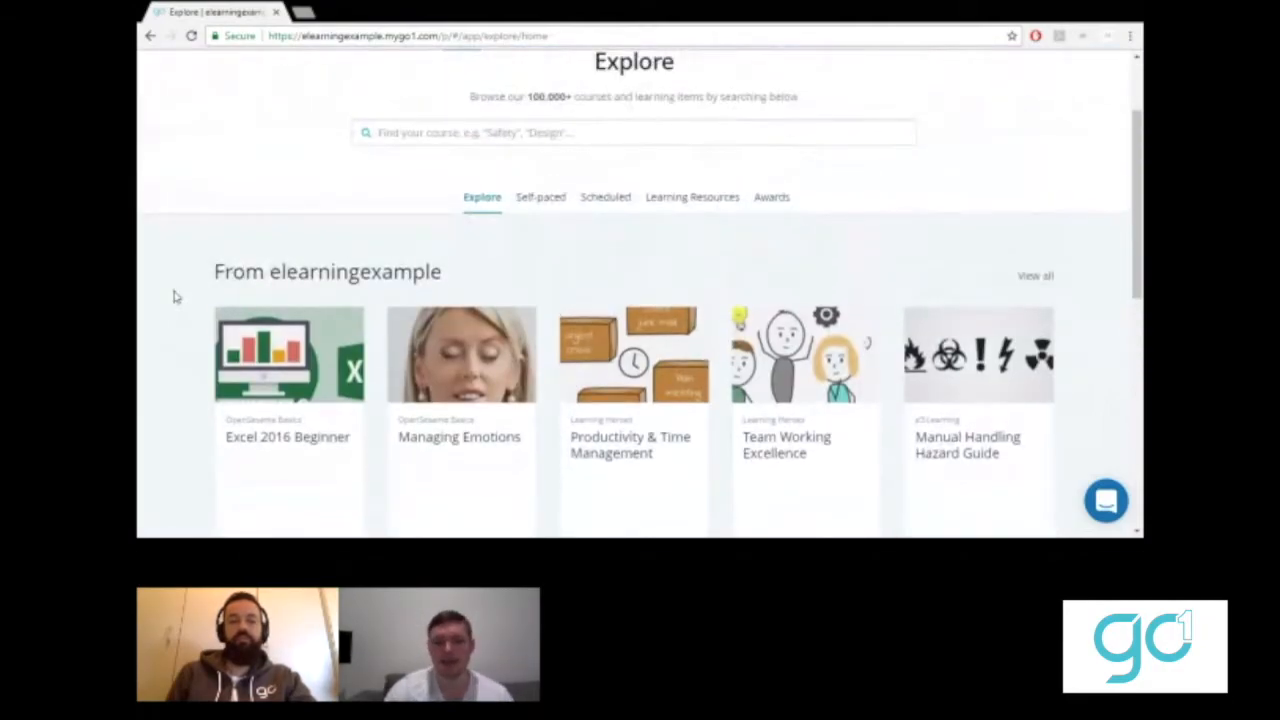
mouse_move(610, 420)
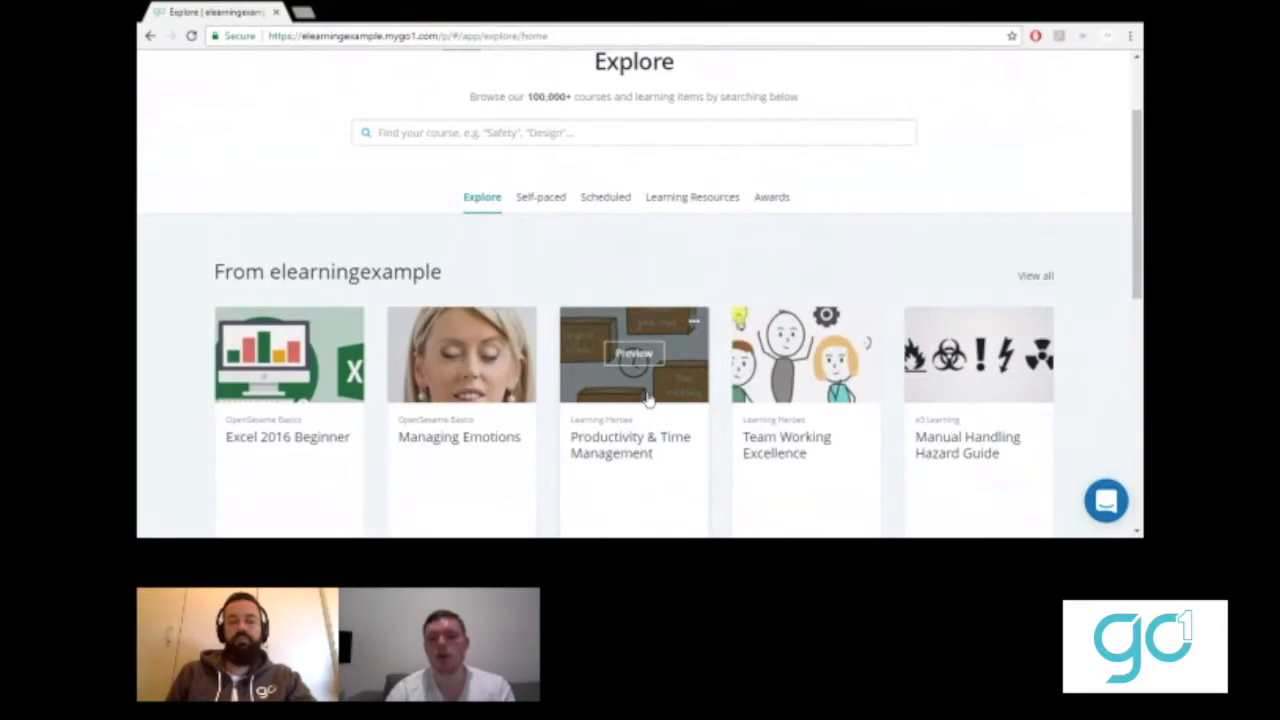
left_click(631, 357)
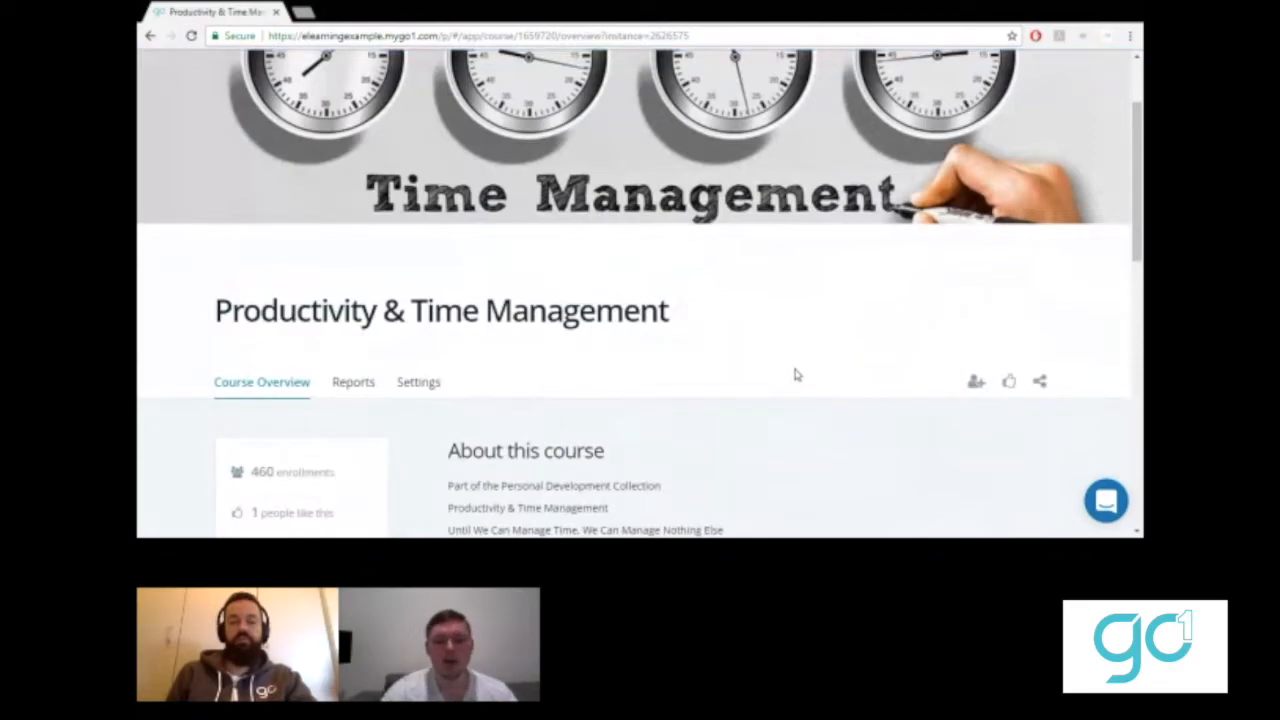
scroll(796, 374, "down", 3)
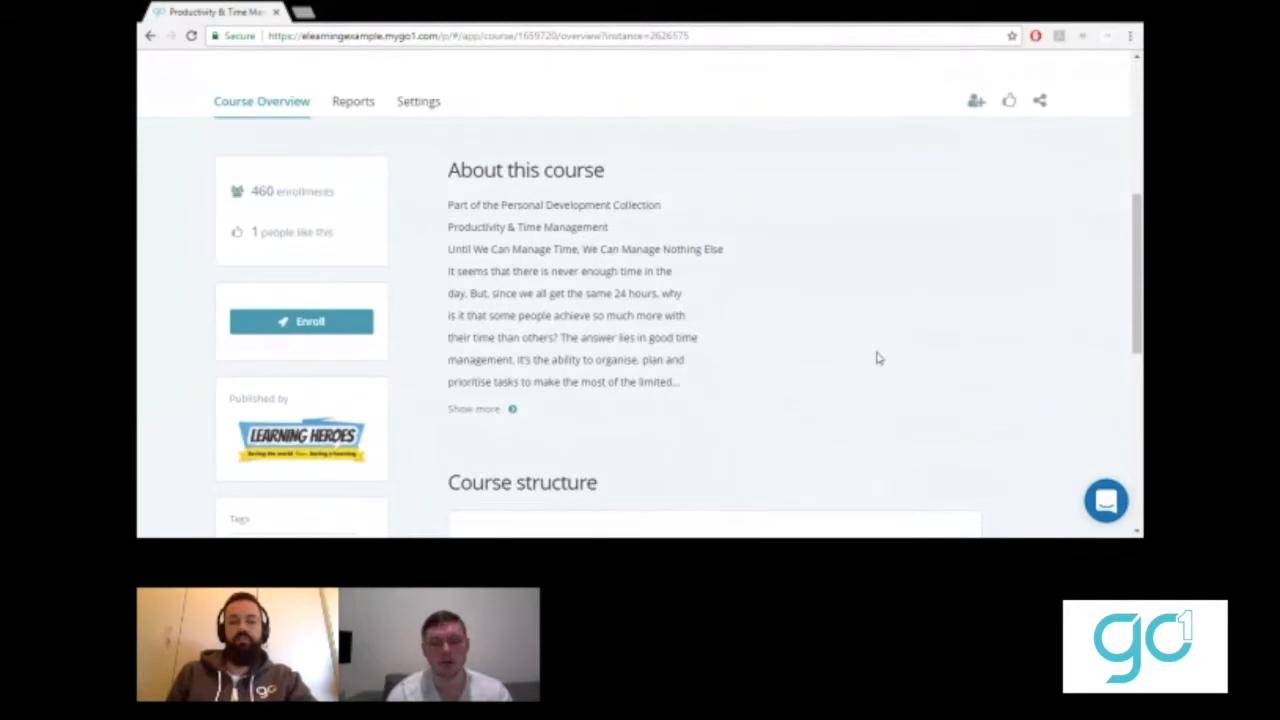
scroll(876, 358, "down", 3)
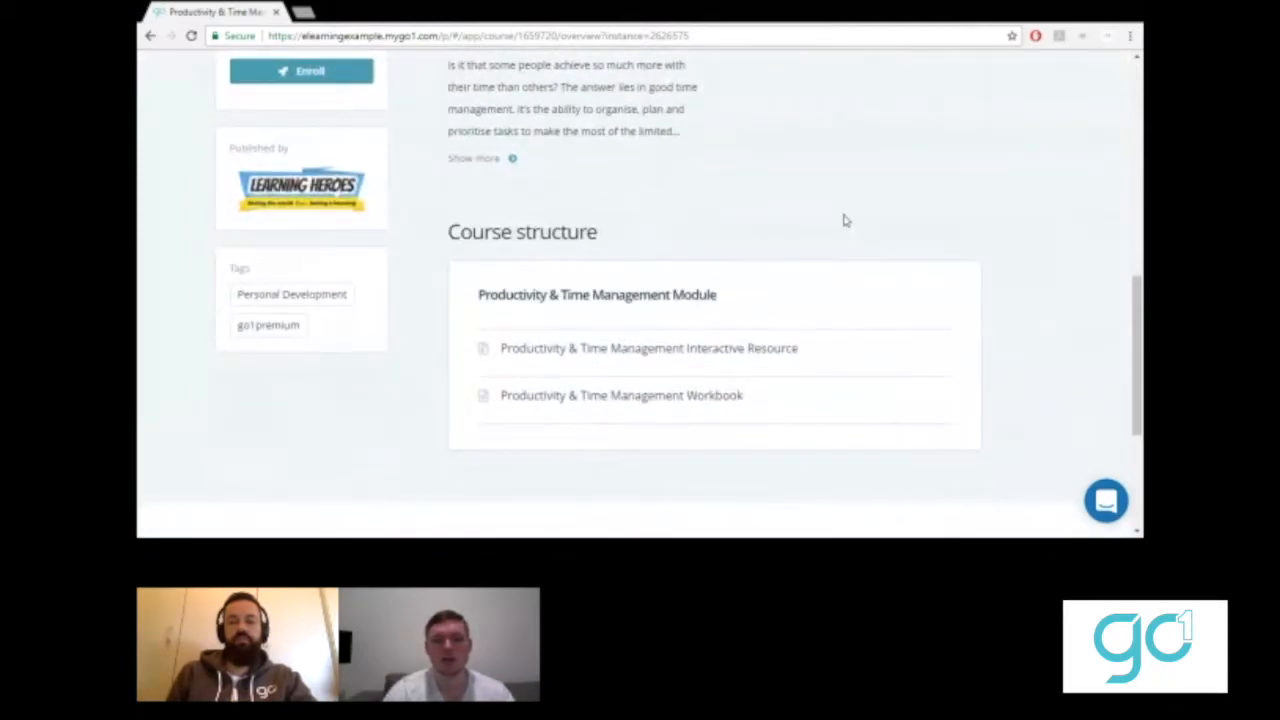
scroll(843, 220, "up", 3)
left_click(327, 295)
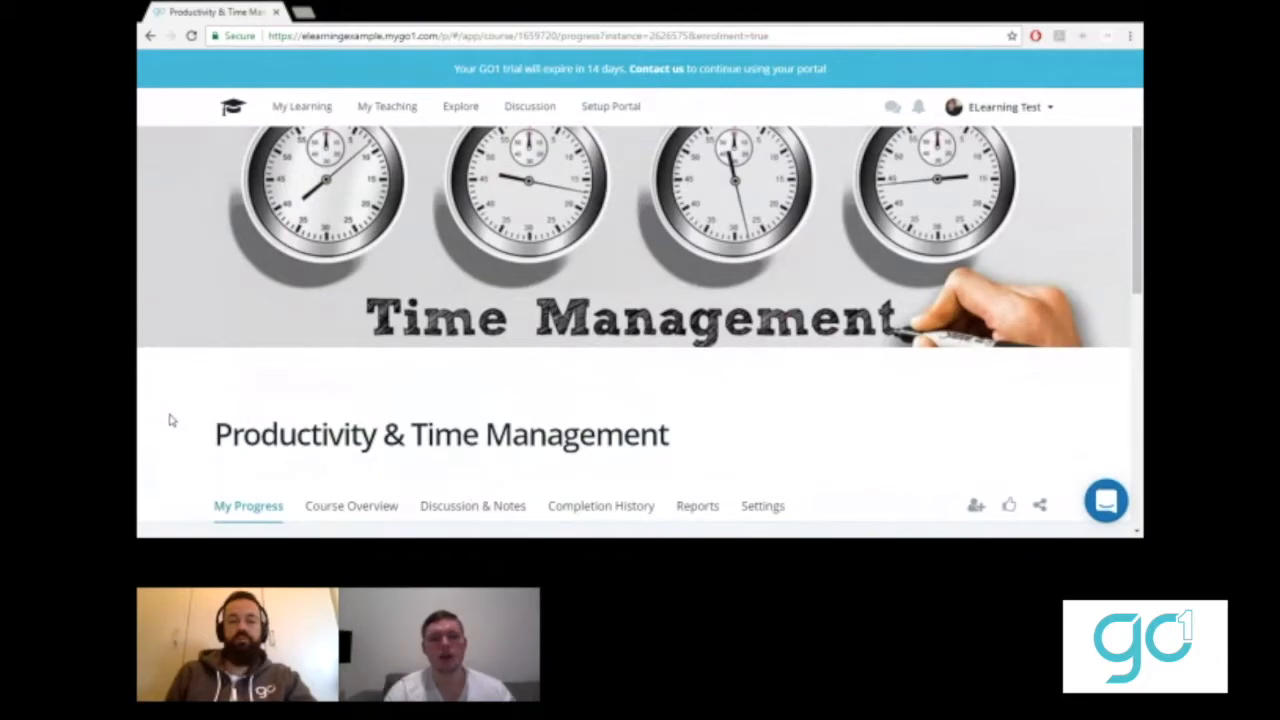
- Open the course's Interactive Resource, then view the learning profile from the setup checklist
scroll(170, 420, "down", 5)
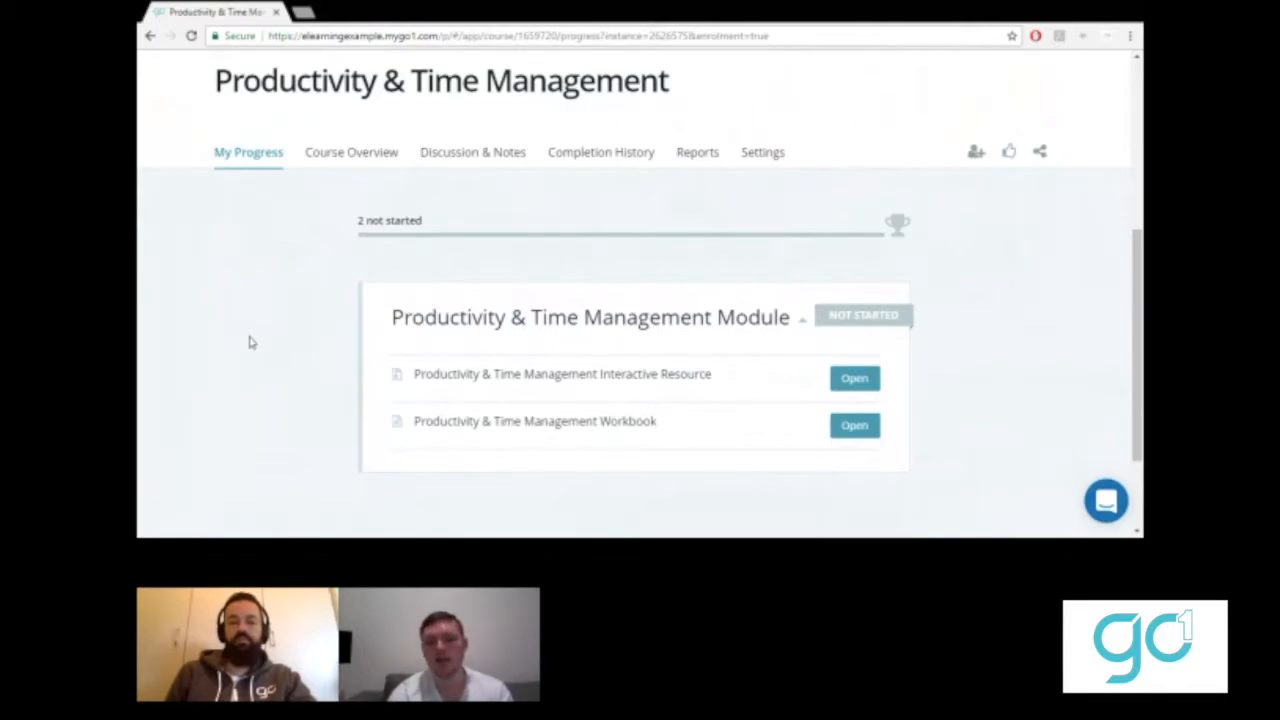
left_click(855, 380)
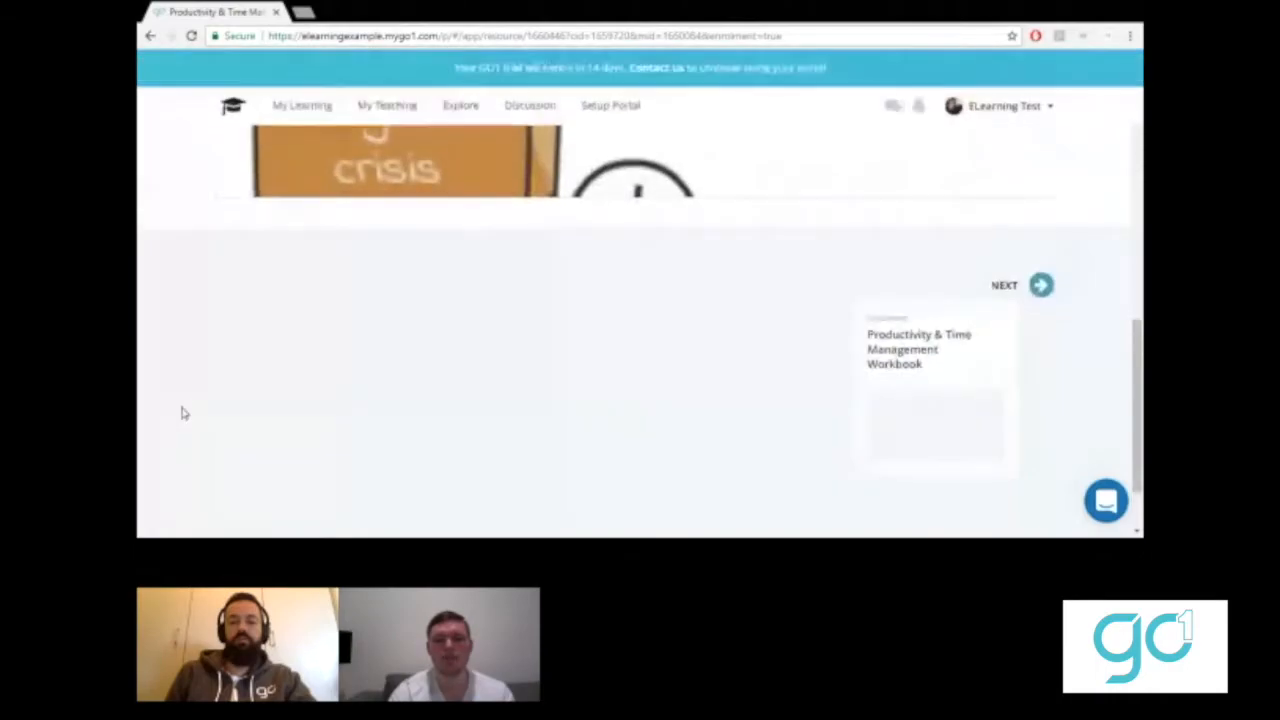
scroll(183, 413, "up", 1)
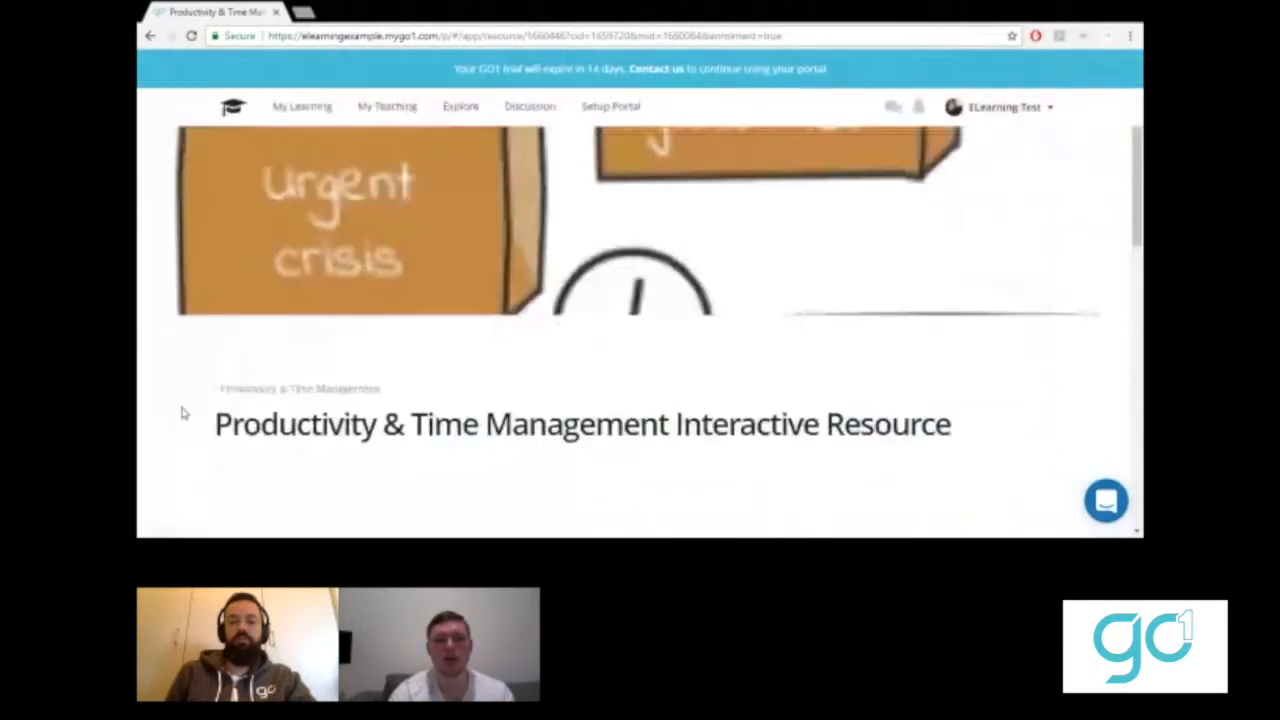
left_click(604, 105)
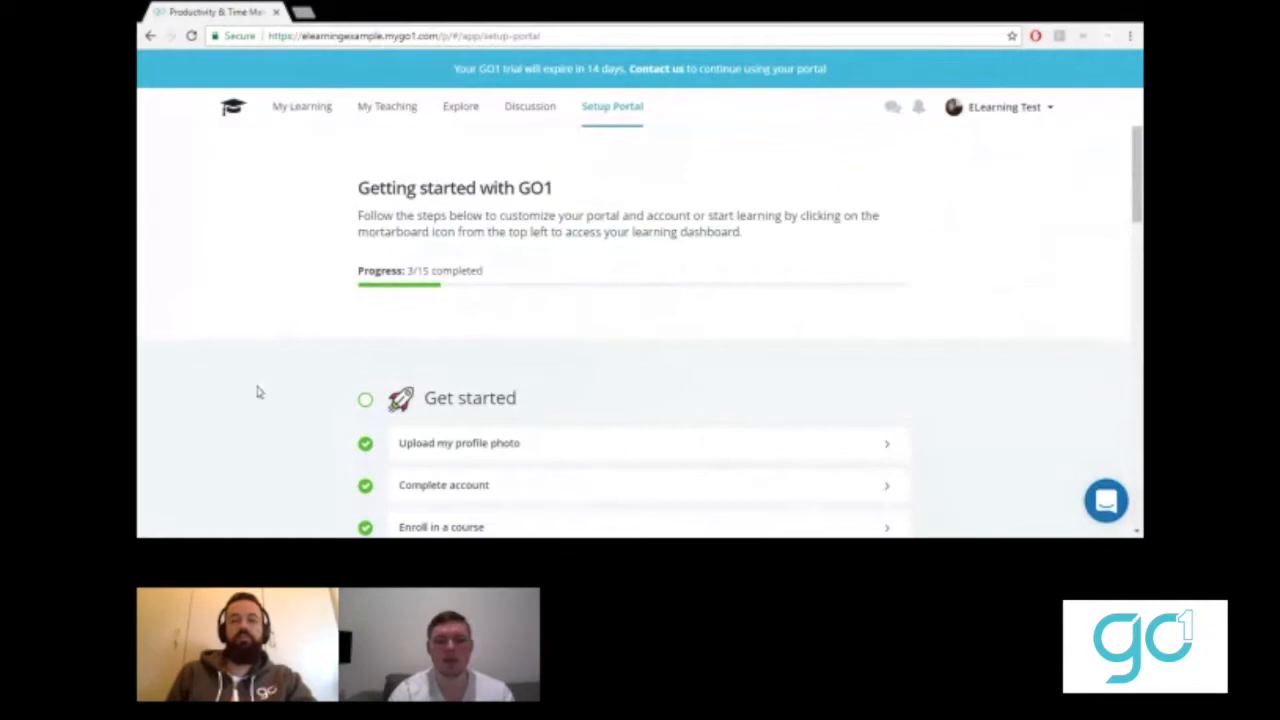
scroll(257, 392, "down", 5)
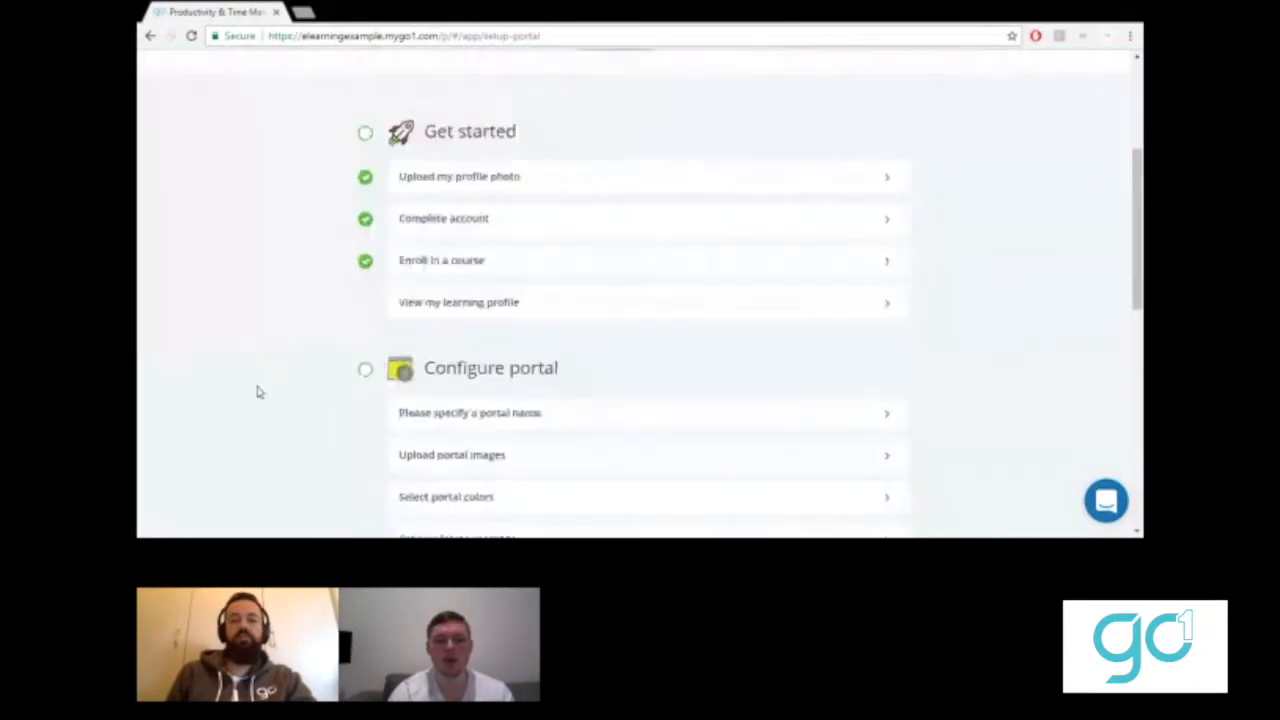
left_click(476, 313)
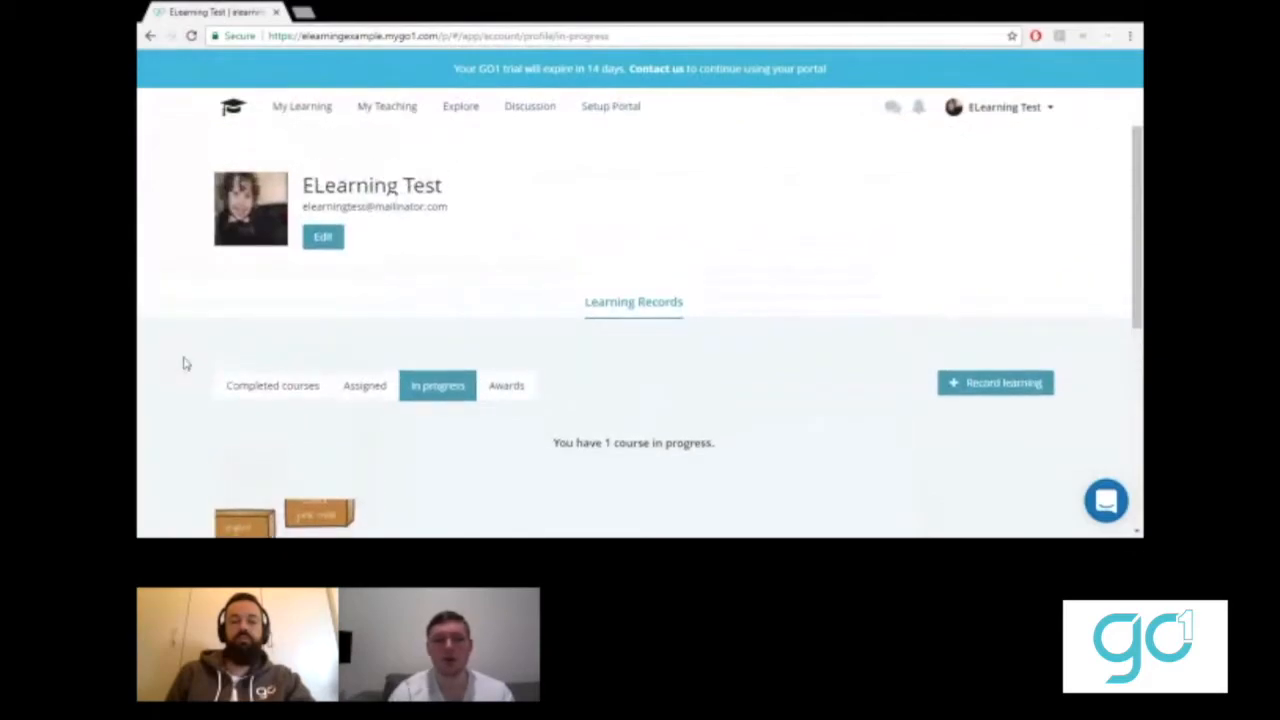
scroll(183, 364, "down", 2)
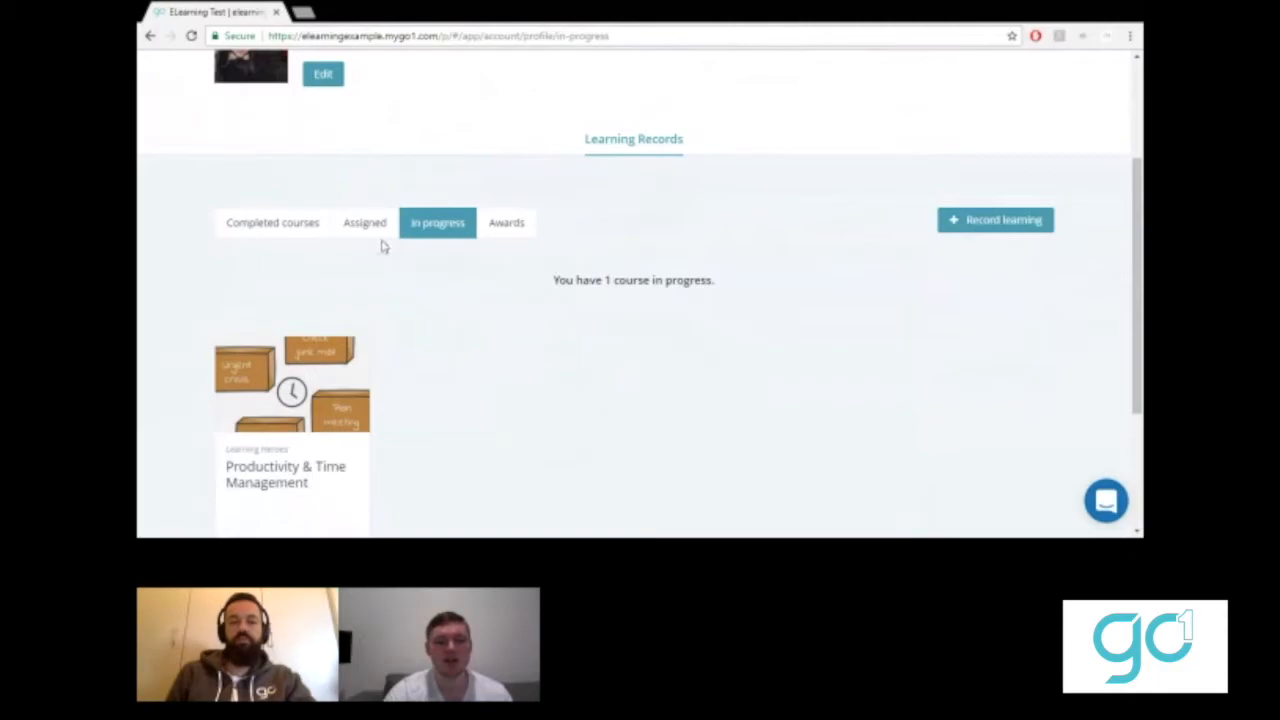
left_click(286, 224)
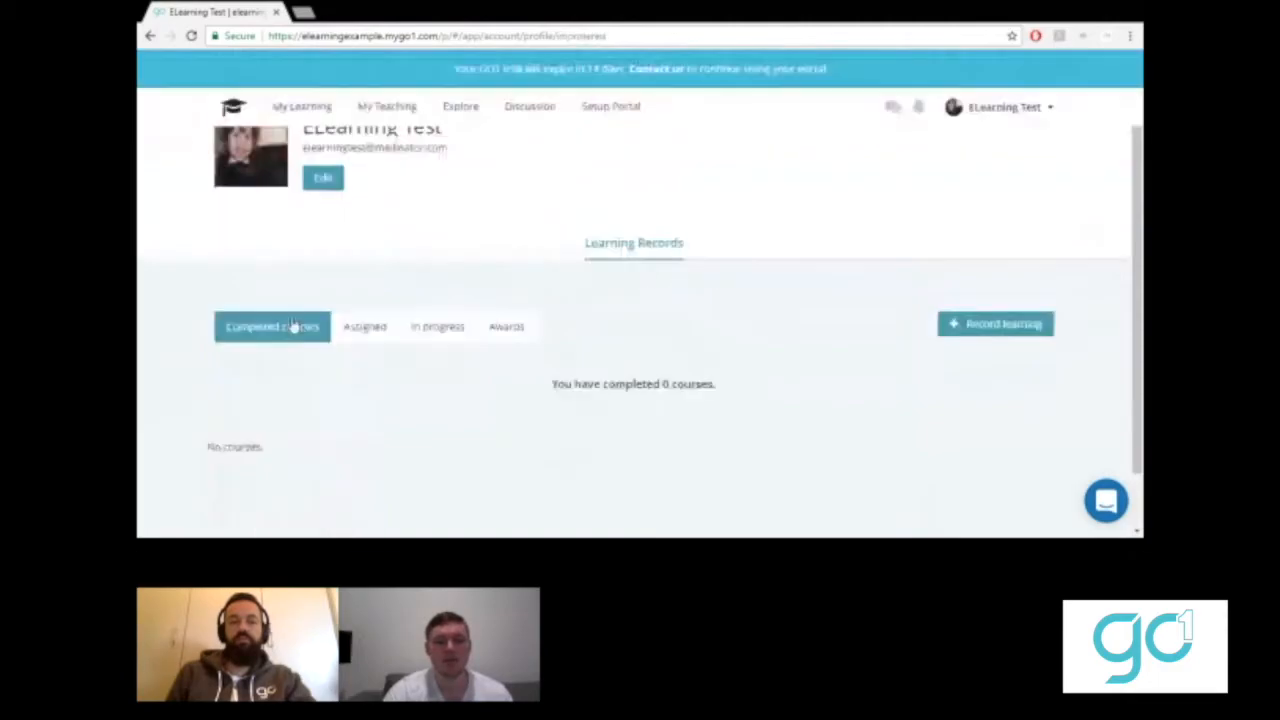
left_click(465, 328)
scroll(465, 331, "down", 2)
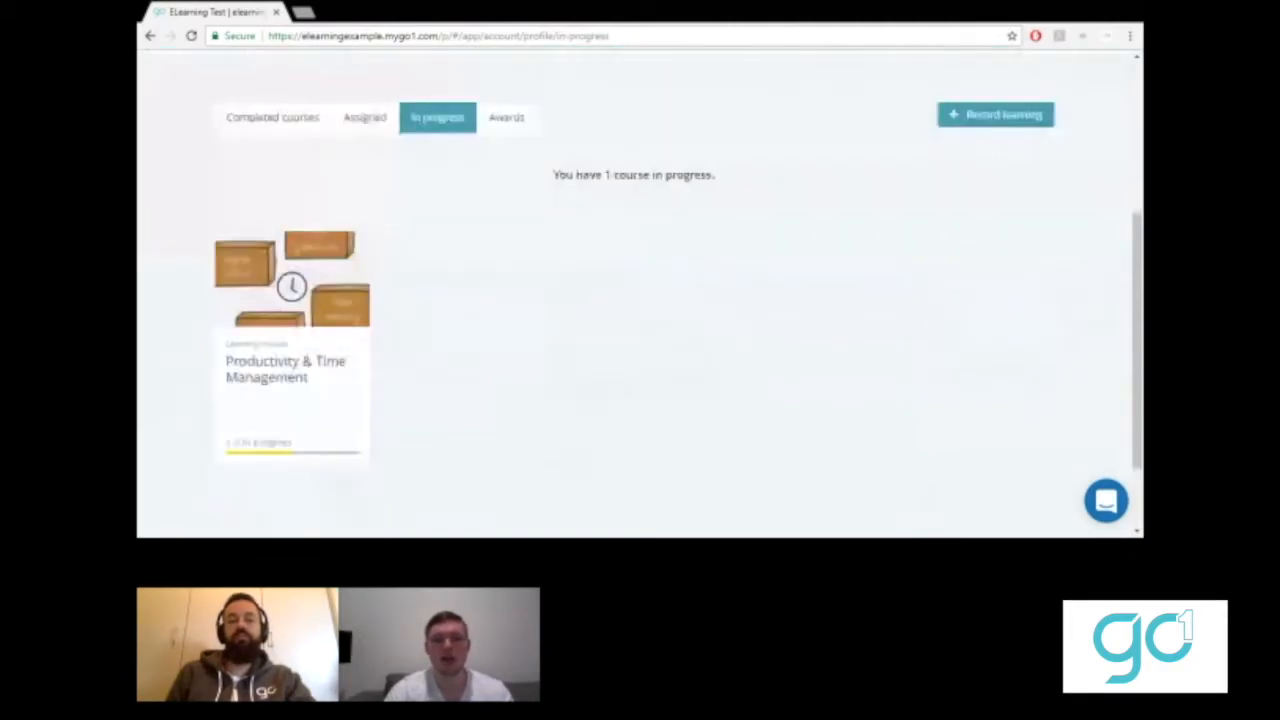
scroll(594, 394, "up", 1)
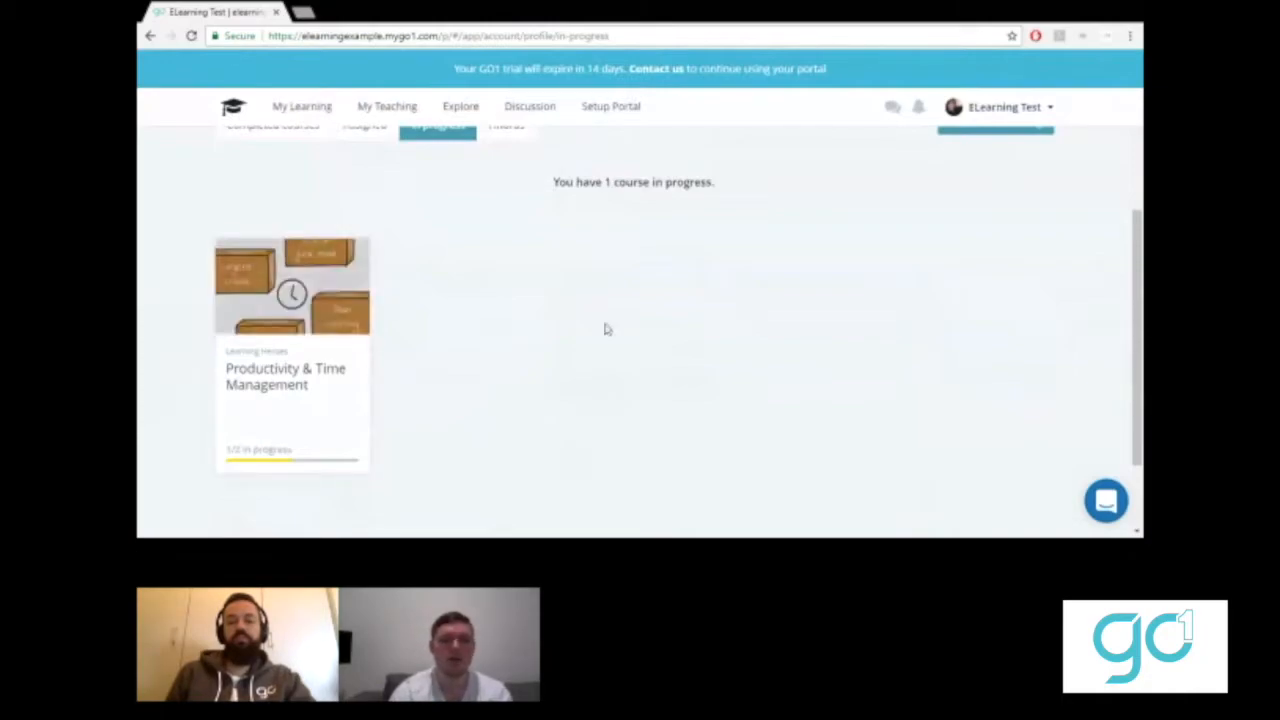
scroll(640, 320, "up", 3)
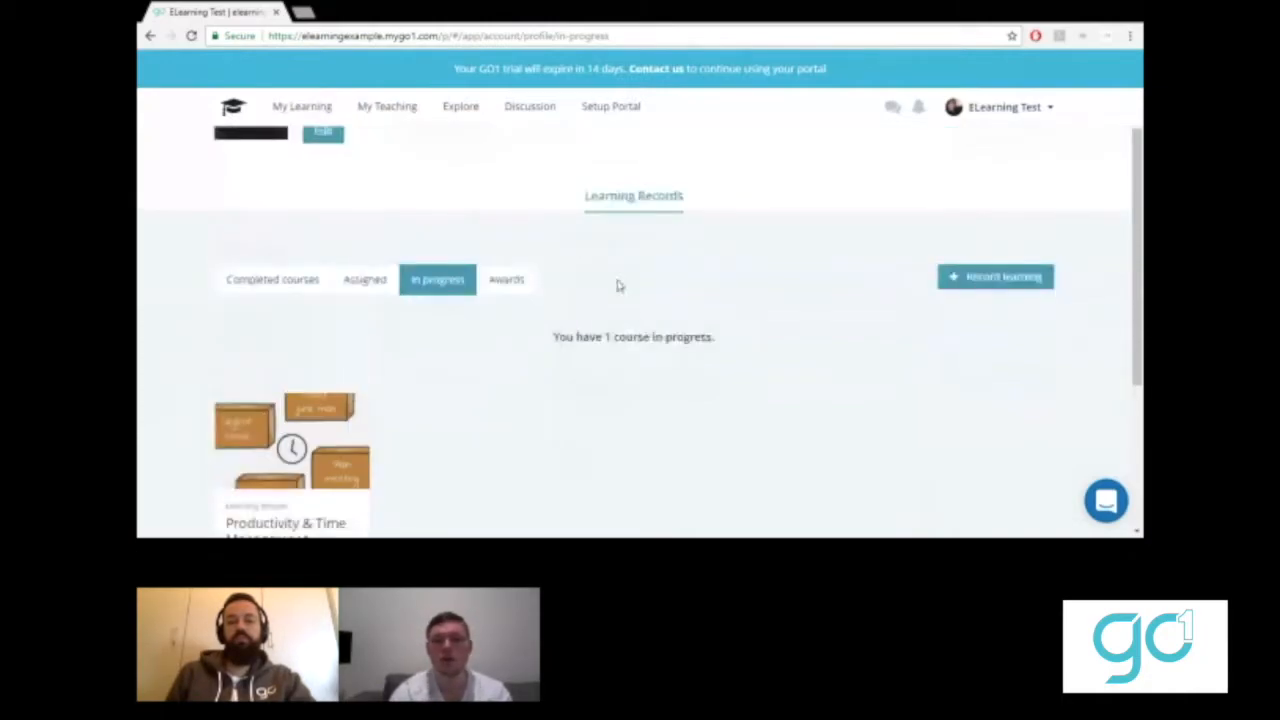
- Open the portal name settings from the Configure portal section of the setup checklist
left_click(600, 112)
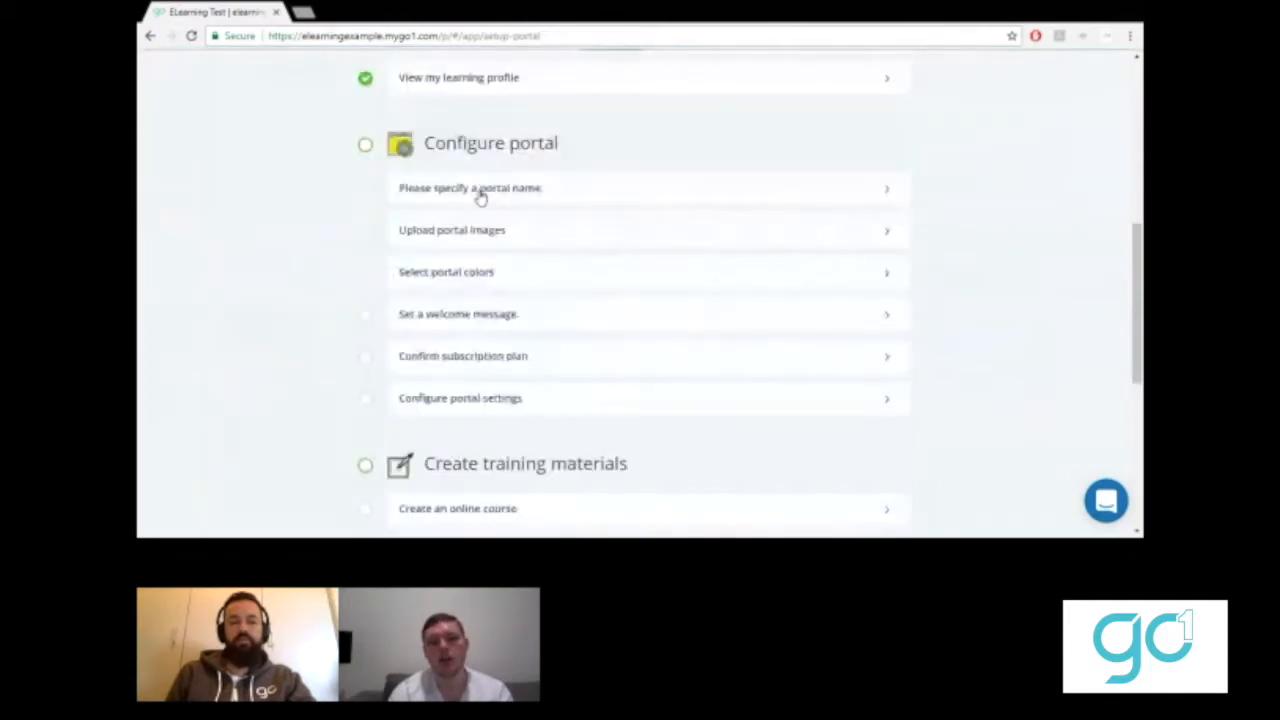
left_click(480, 192)
scroll(431, 281, "down", 2)
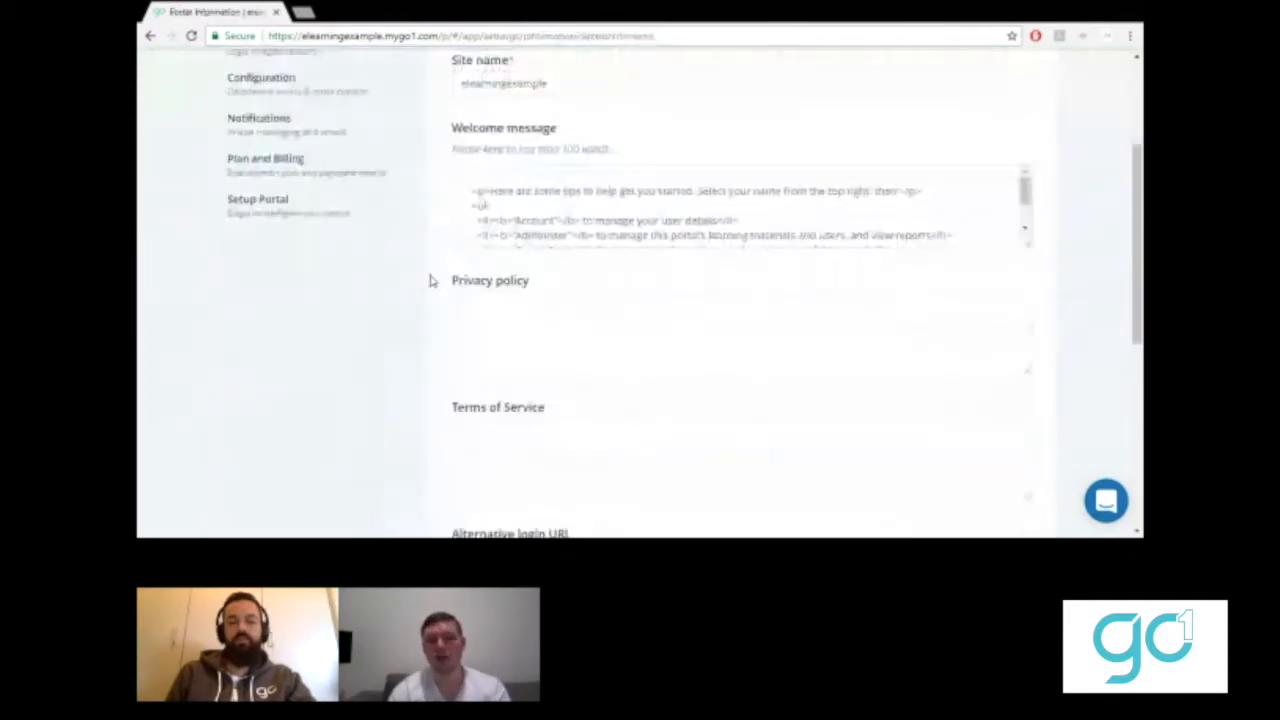
scroll(408, 321, "up", 2)
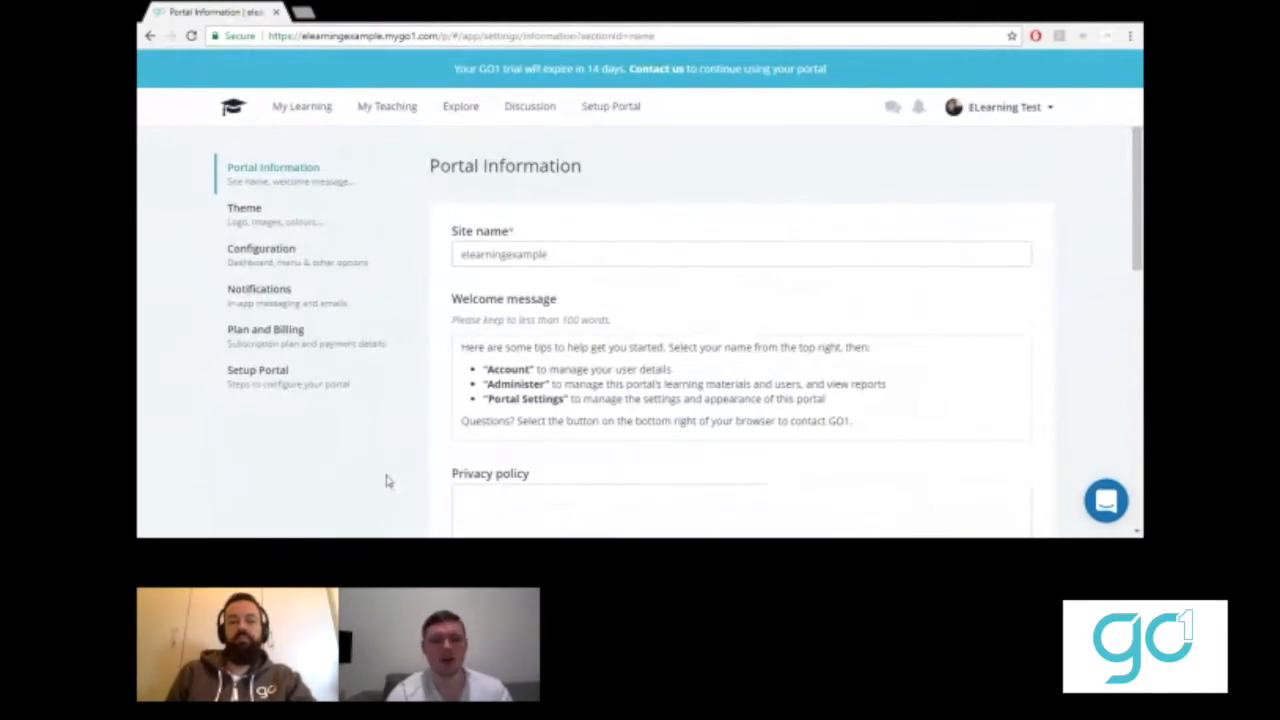
- Replace the welcome message with 'Hi Welcome to GO1', correcting the typo in Welcome
scroll(386, 481, "down", 1)
left_click_drag(858, 353, 458, 279)
key("BackSpace")
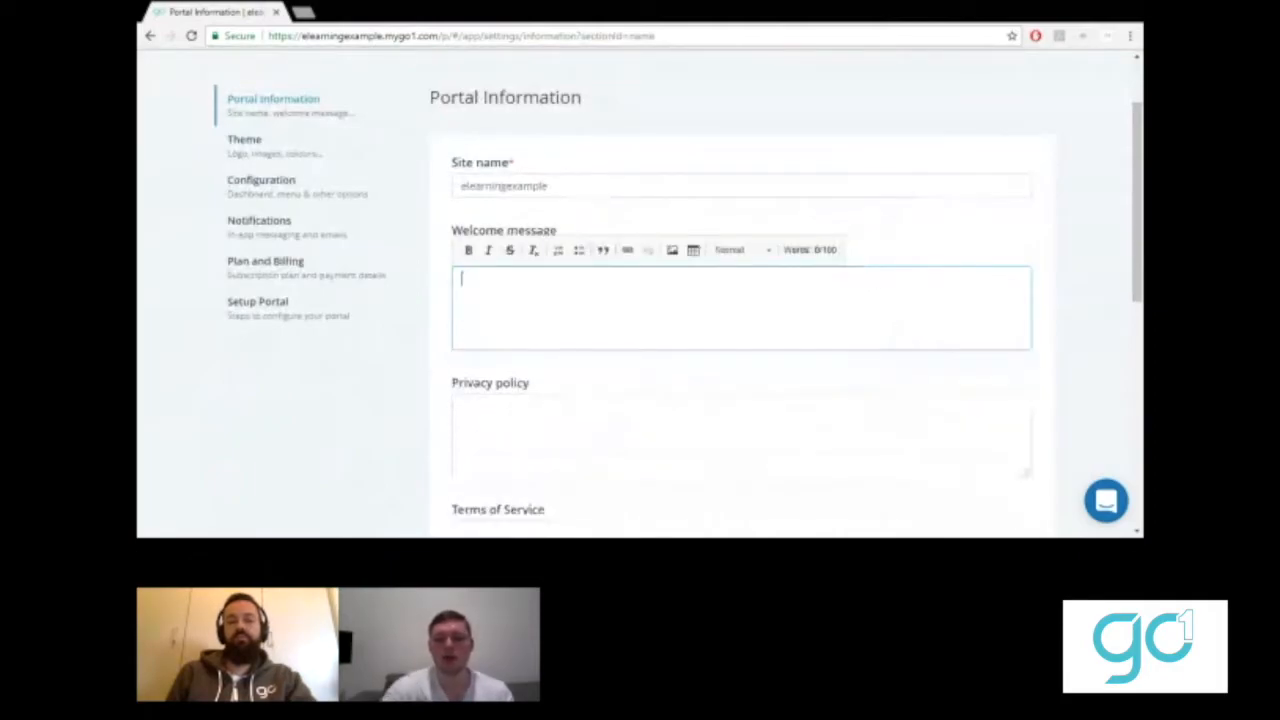
type("Hi W")
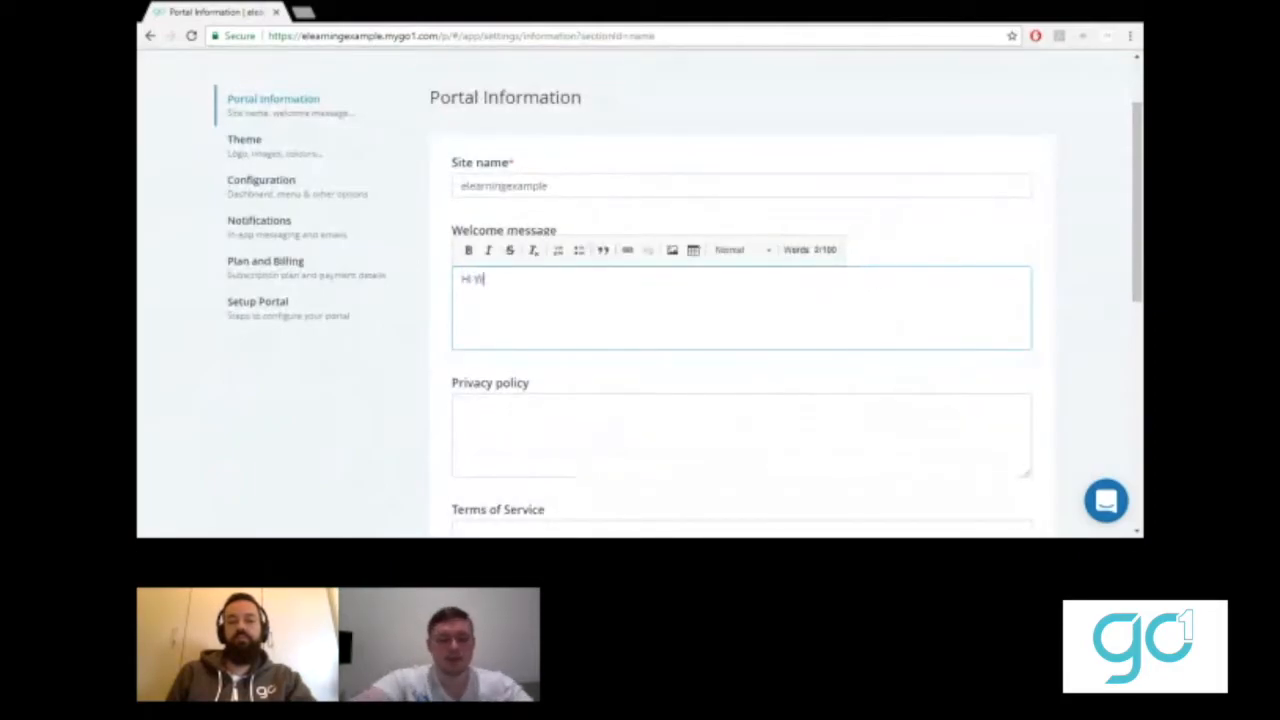
type("elcome to GO1")
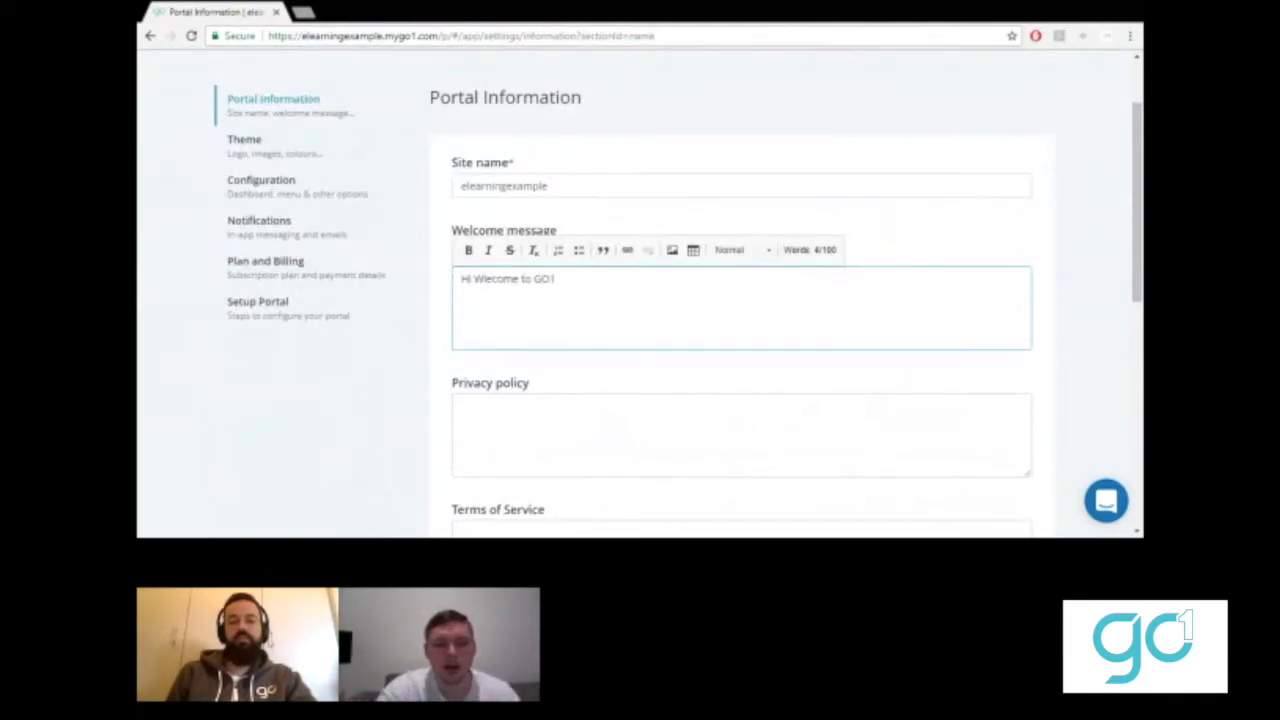
left_click(491, 279)
key("BackSpace")
key("BackSpace")
type("el")
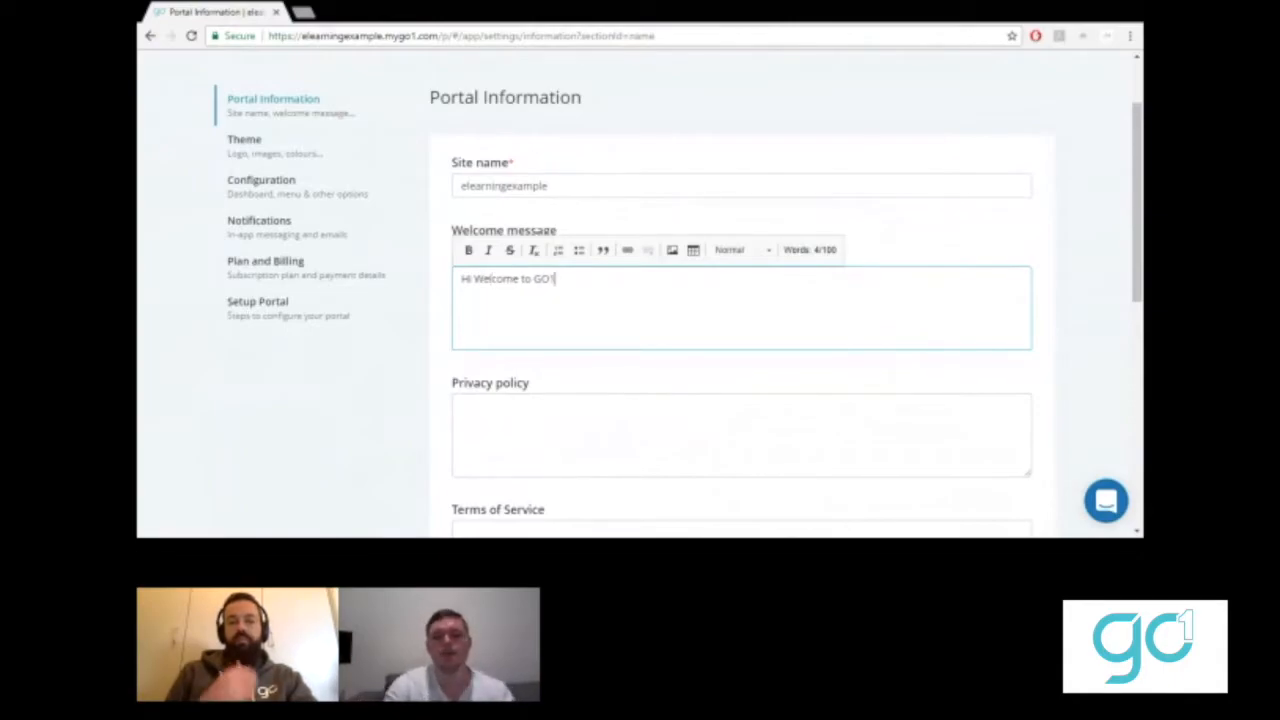
- Format the whole welcome line as Heading 1
double_click(544, 279)
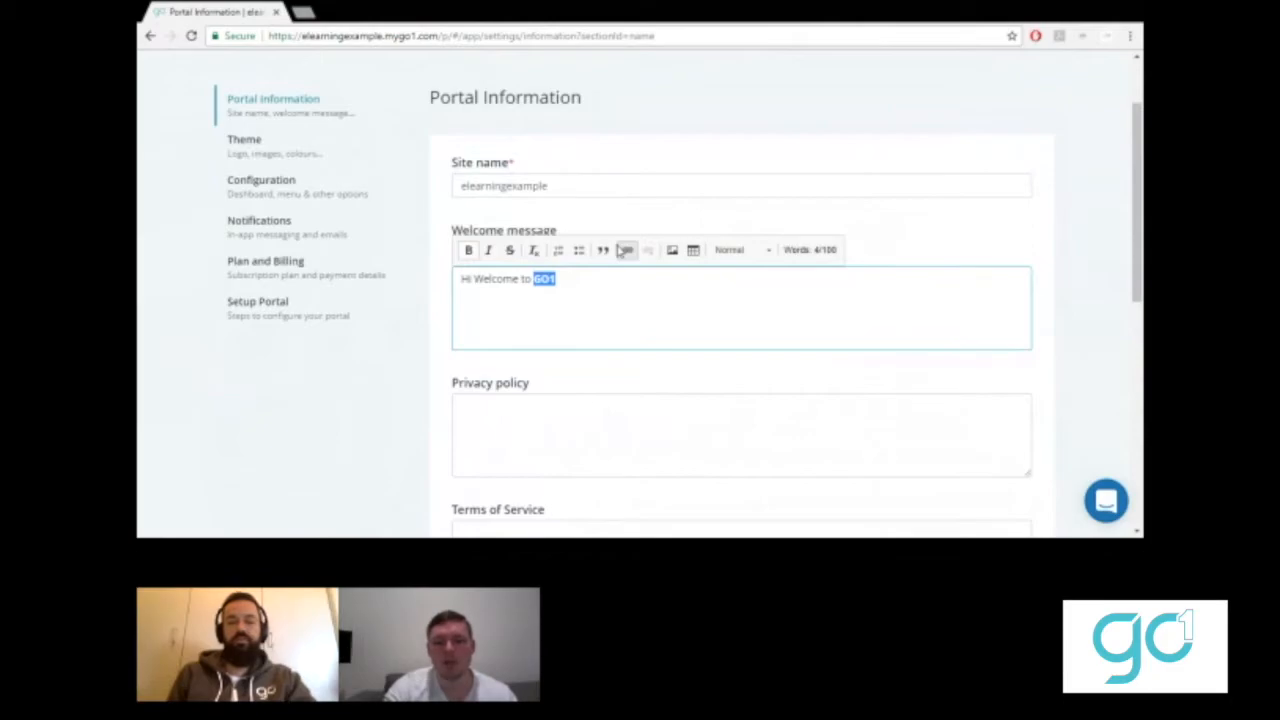
key("ctrl+a")
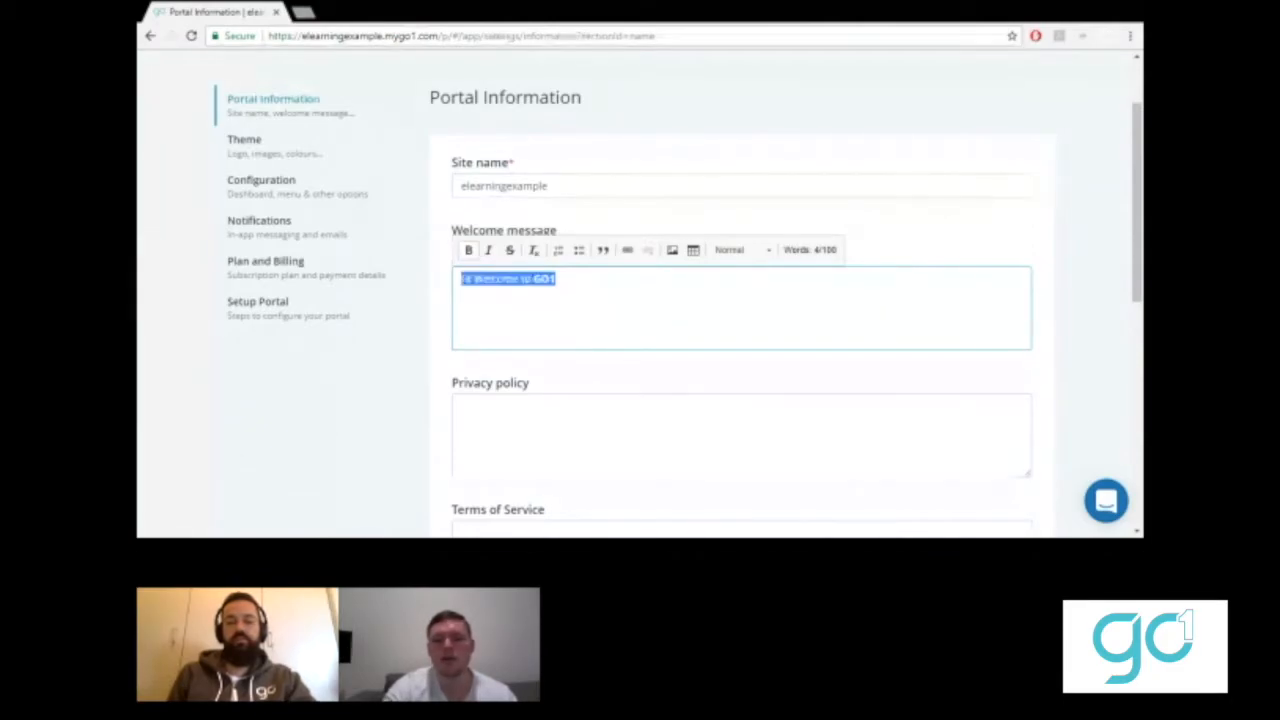
left_click(740, 249)
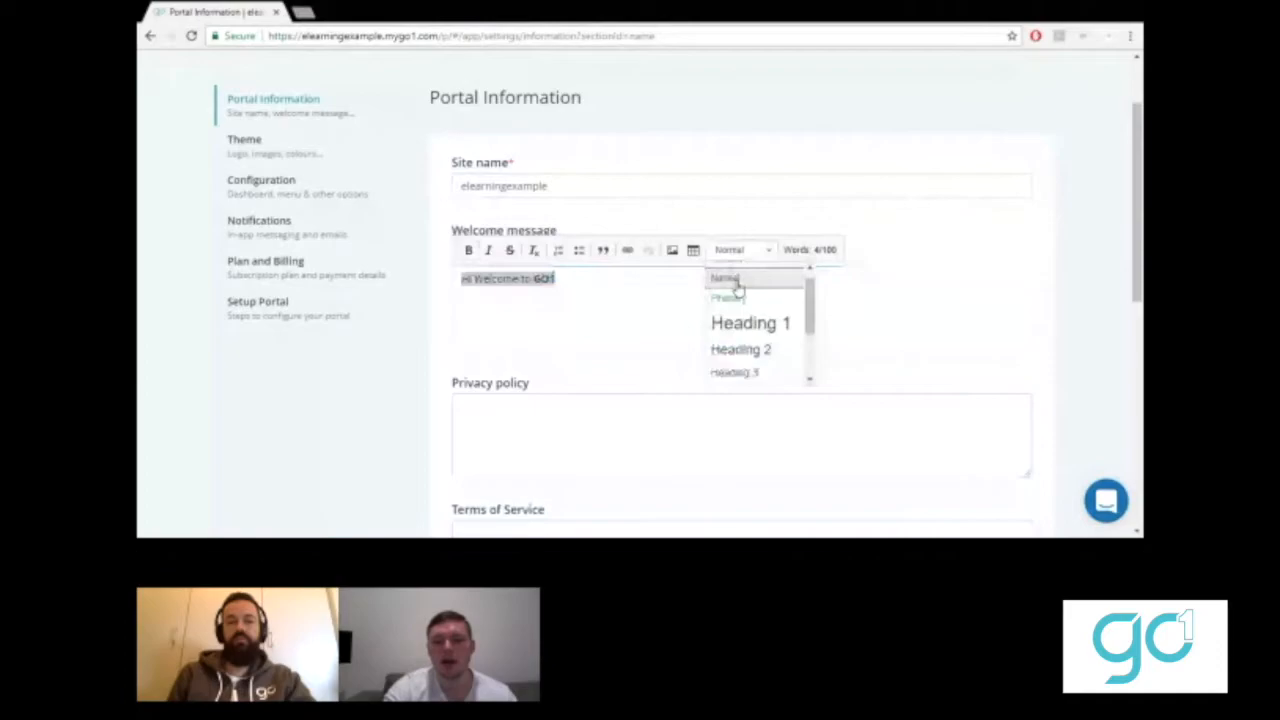
left_click(749, 323)
left_click(734, 306)
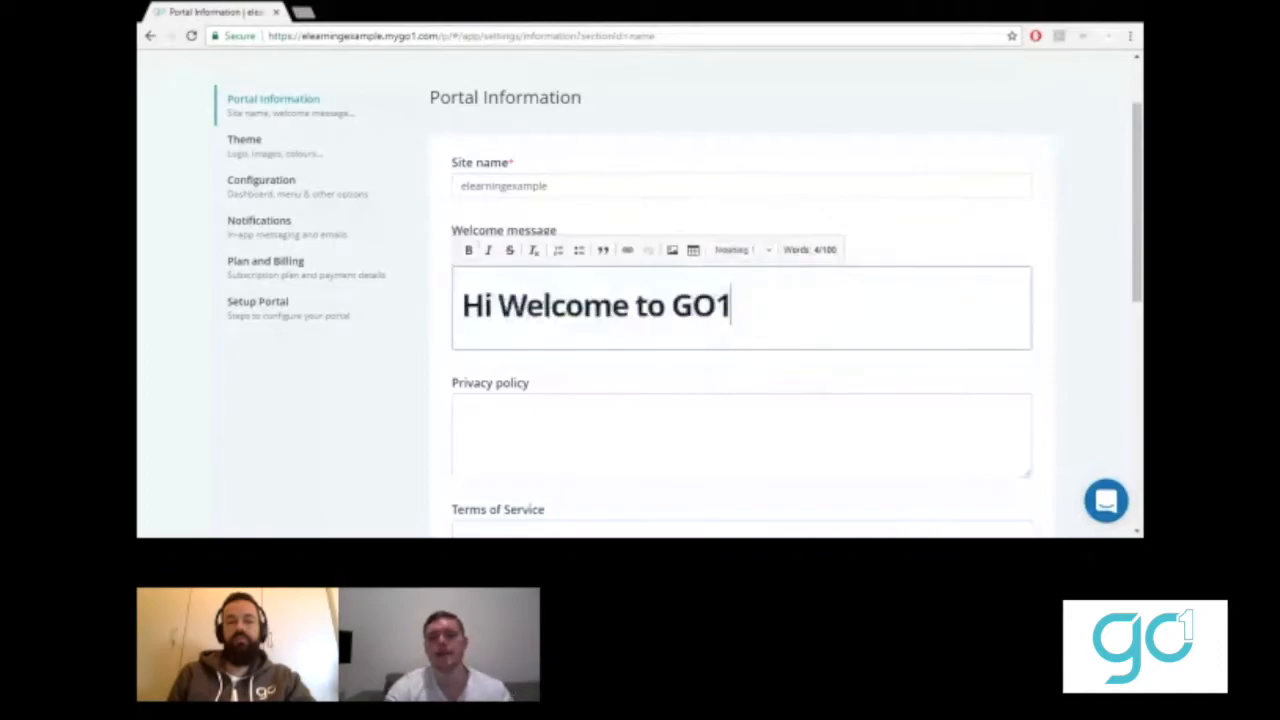
scroll(427, 388, "down", 2)
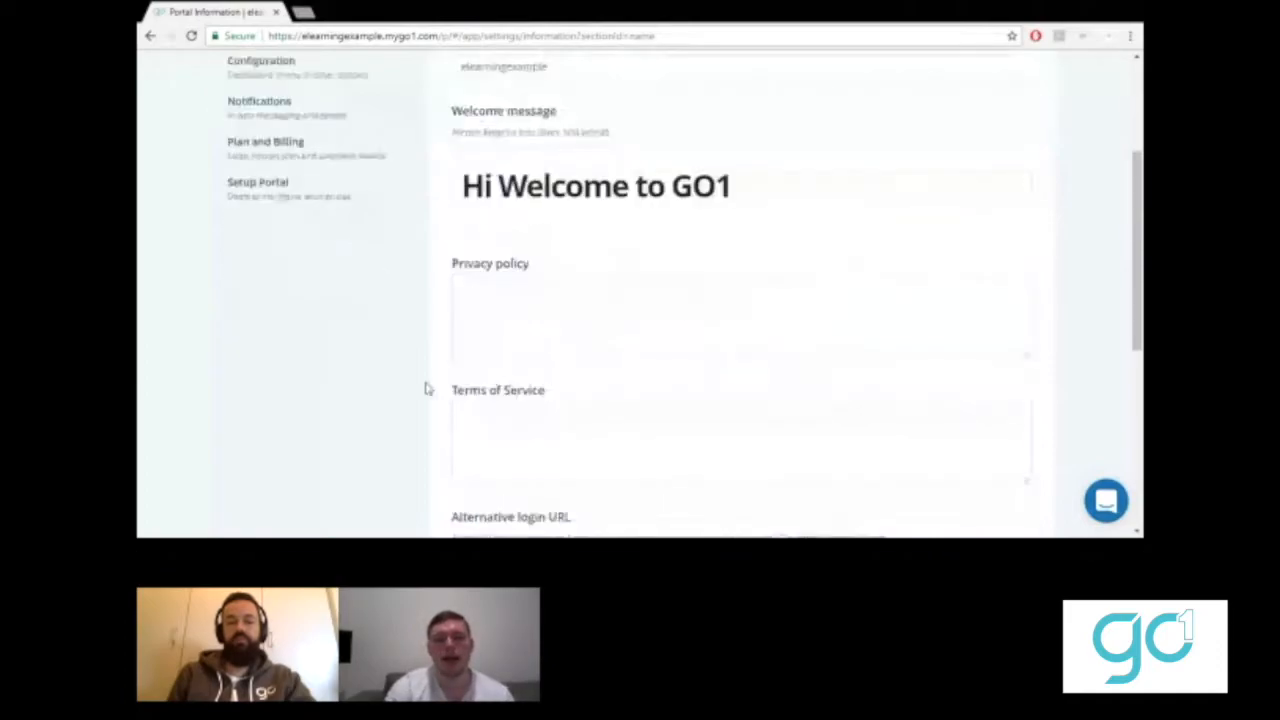
scroll(427, 388, "down", 1)
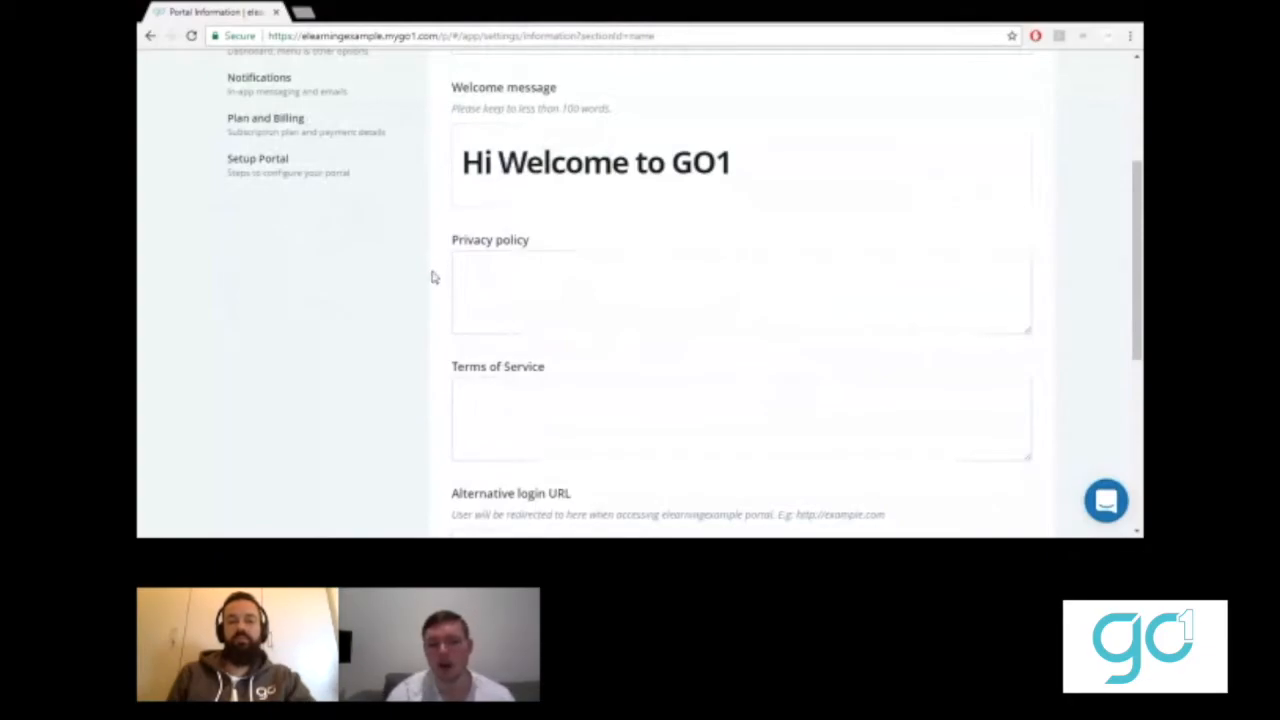
scroll(434, 276, "down", 1)
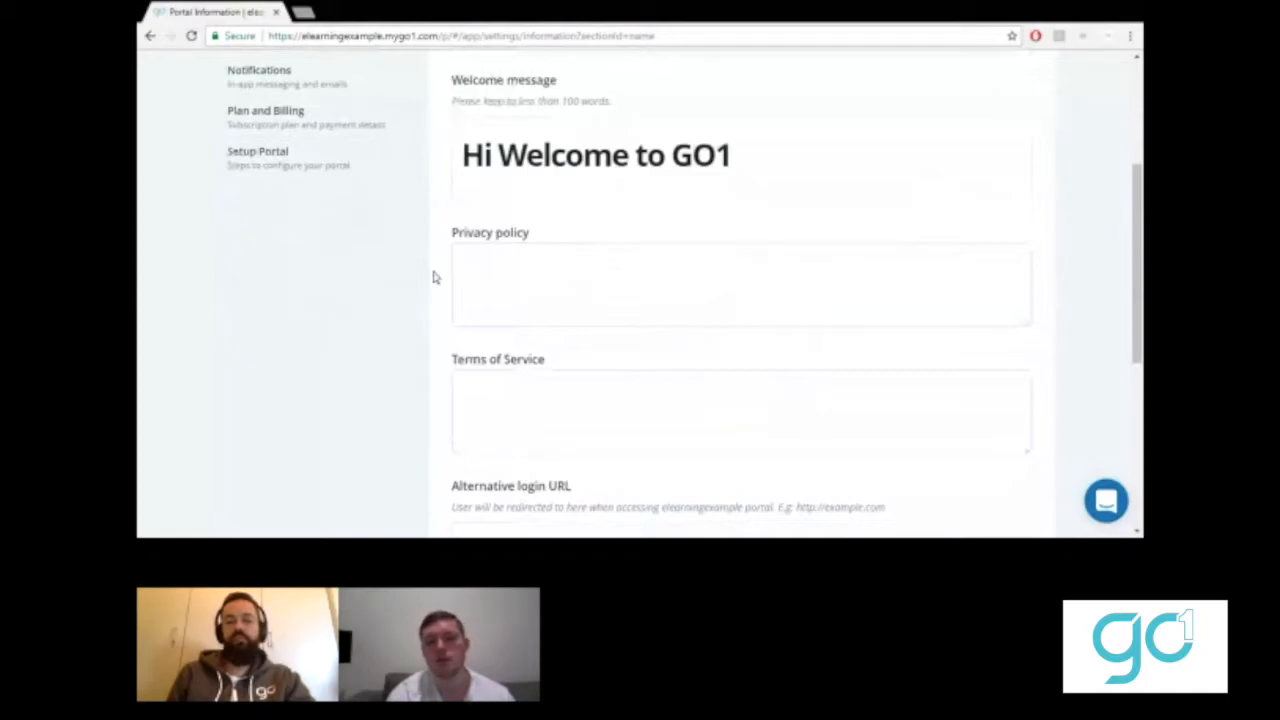
scroll(440, 262, "down", 1)
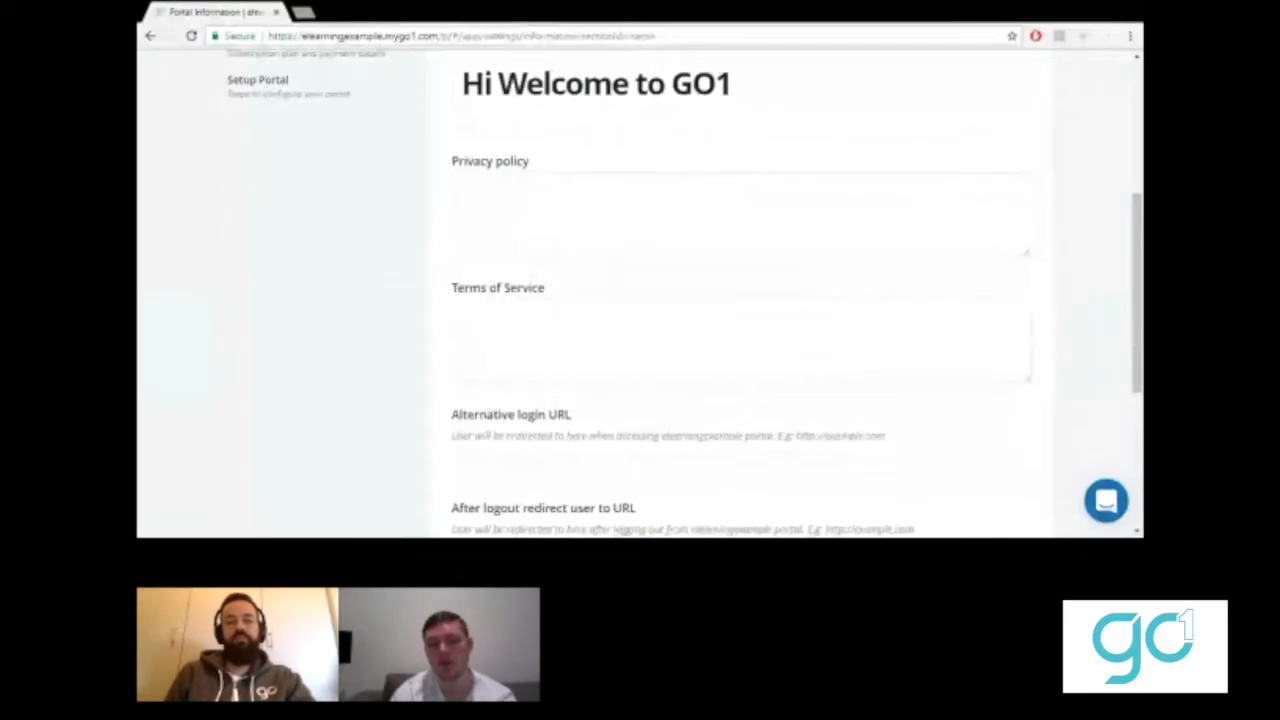
scroll(437, 293, "down", 2)
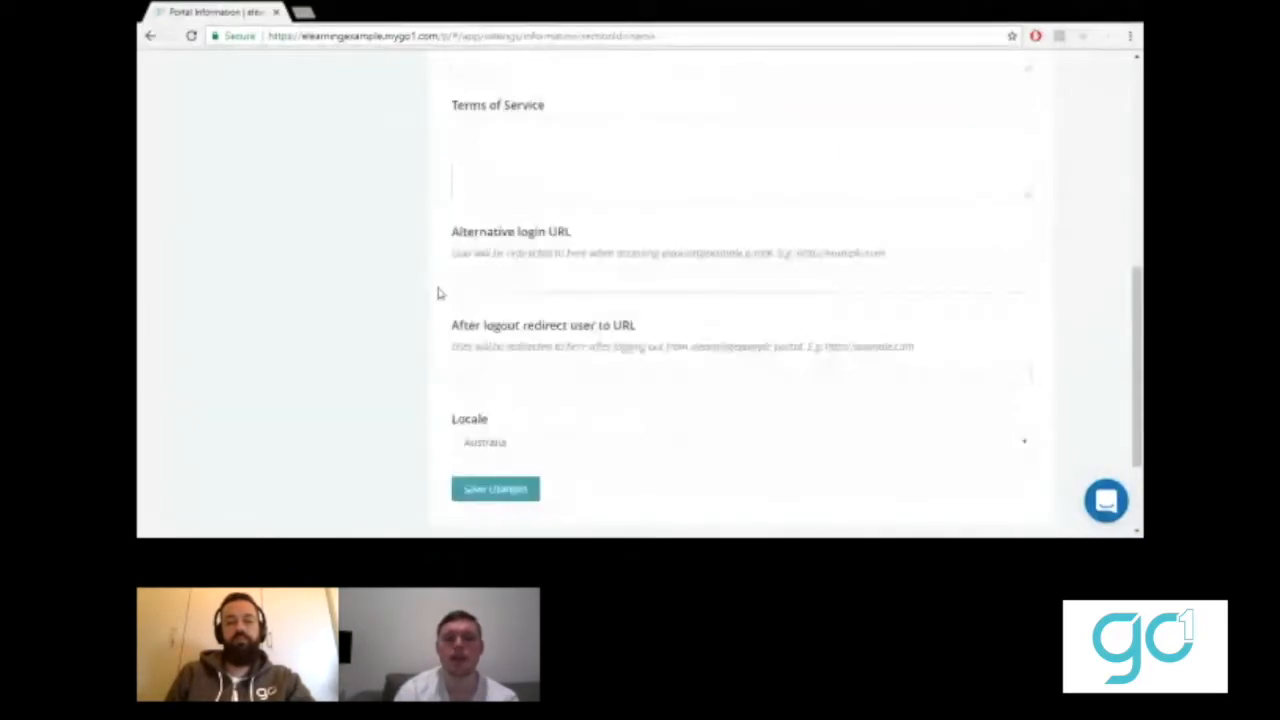
scroll(437, 293, "down", 1)
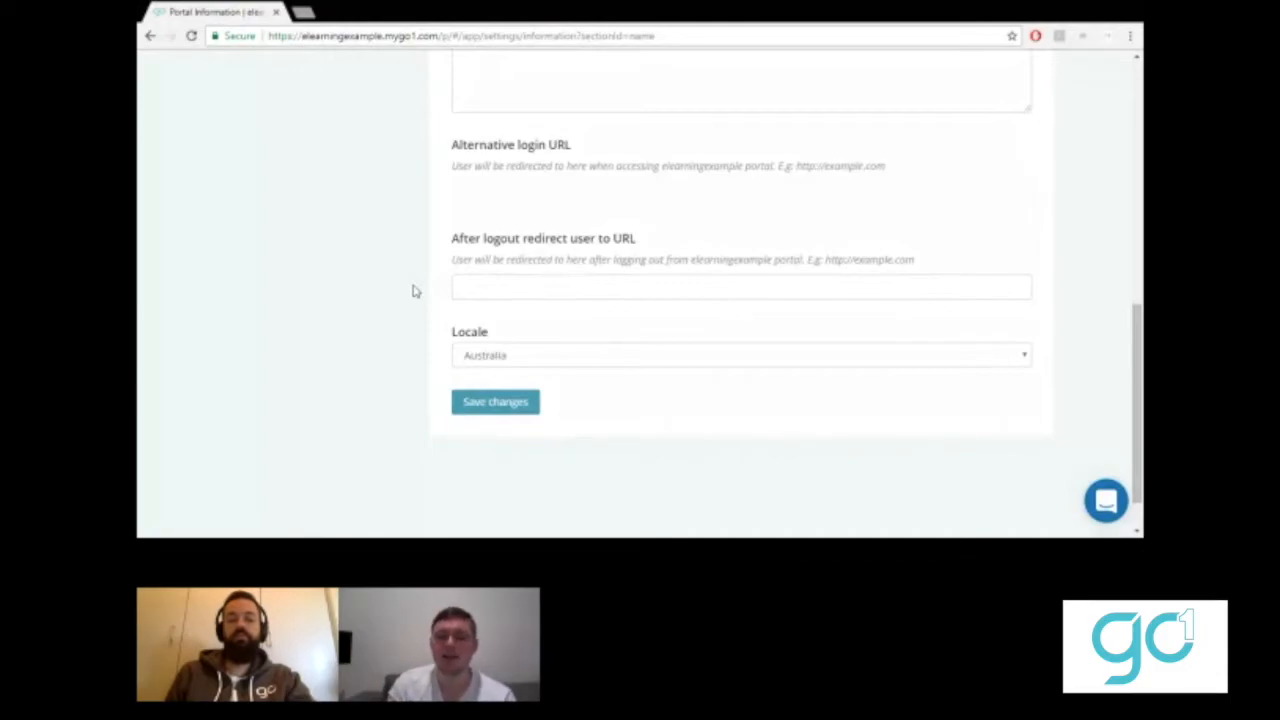
left_click(473, 287)
type("www.go1.com")
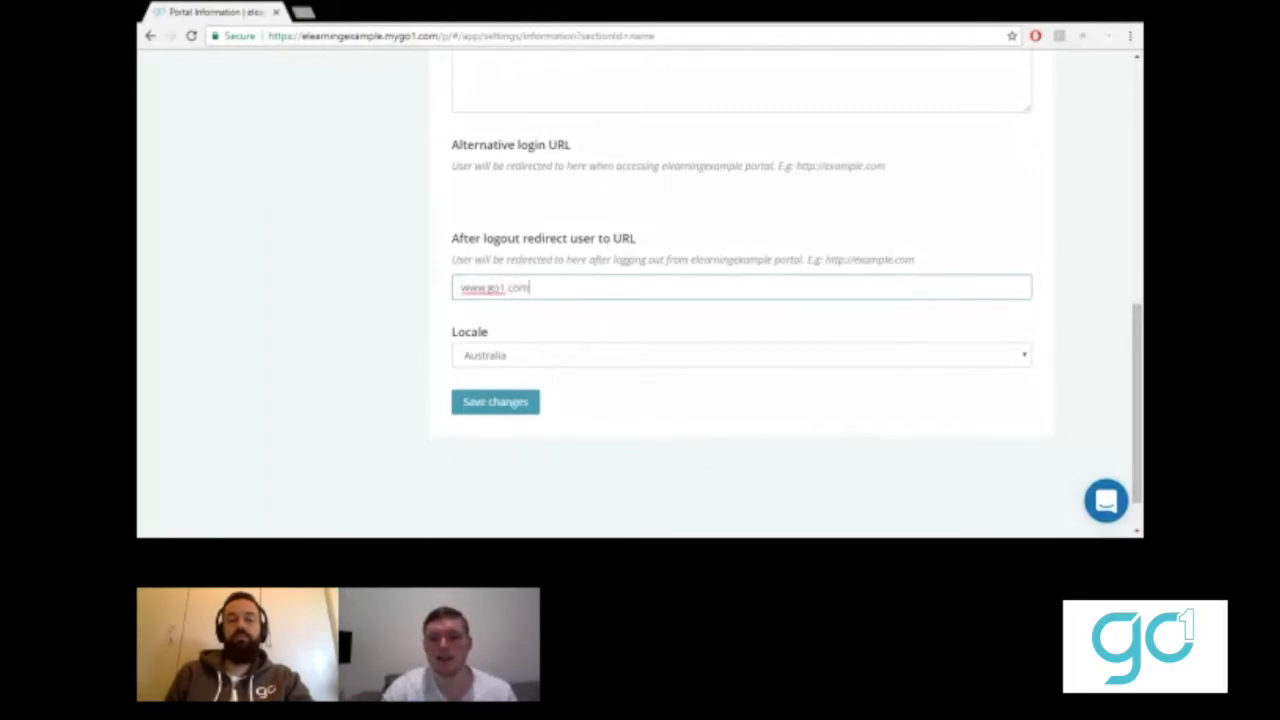
left_click_drag(826, 259, 853, 259)
key("ctrl+c")
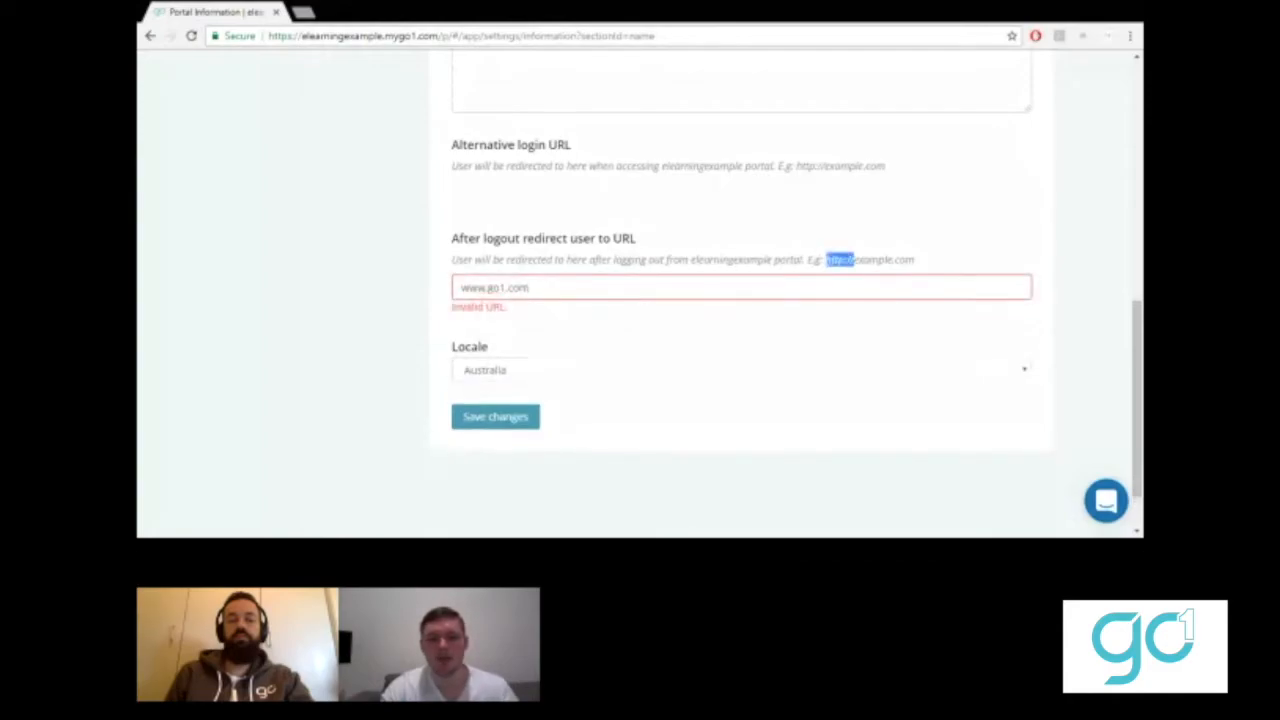
left_click(461, 288)
key("ctrl+v")
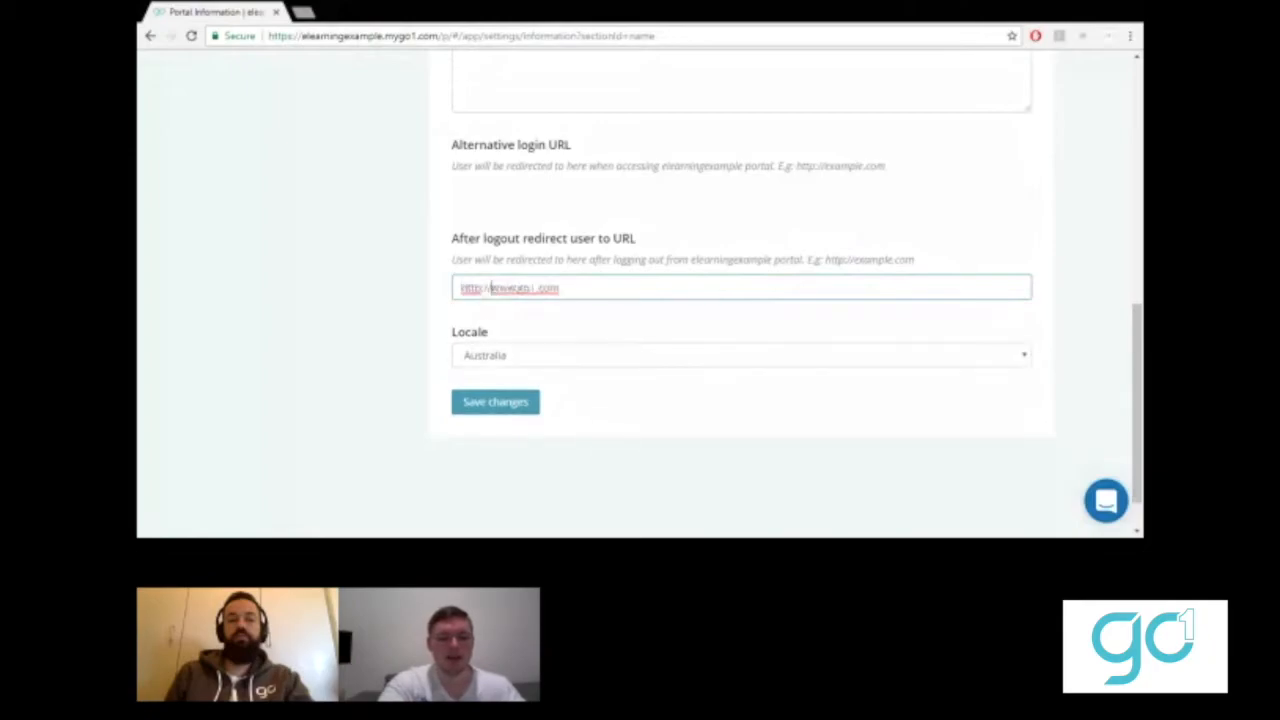
left_click(402, 299)
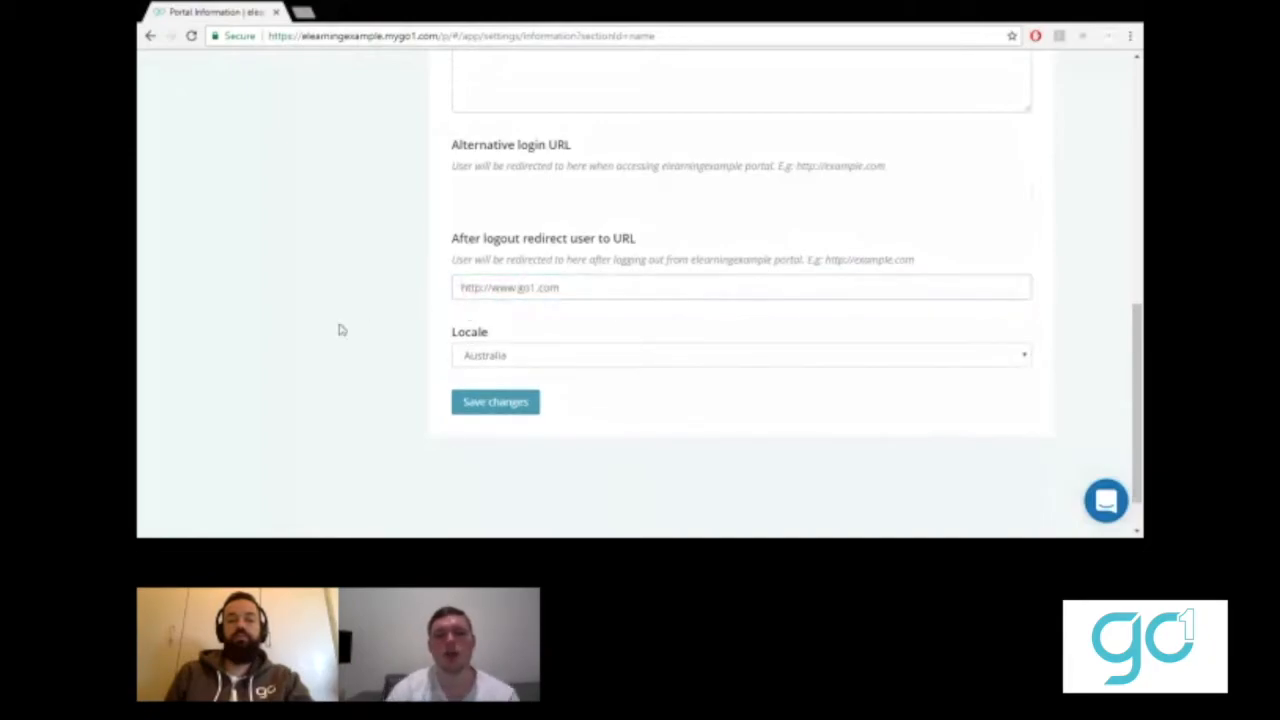
left_click(494, 405)
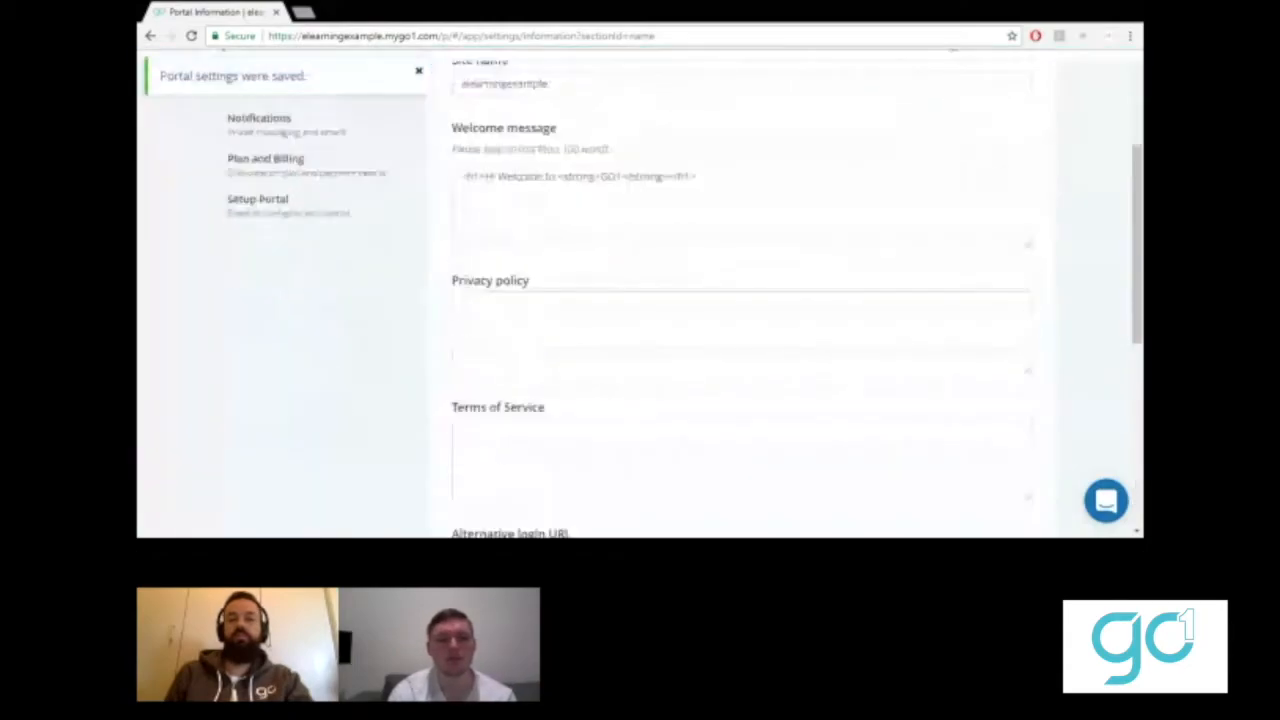
scroll(307, 381, "up", 3)
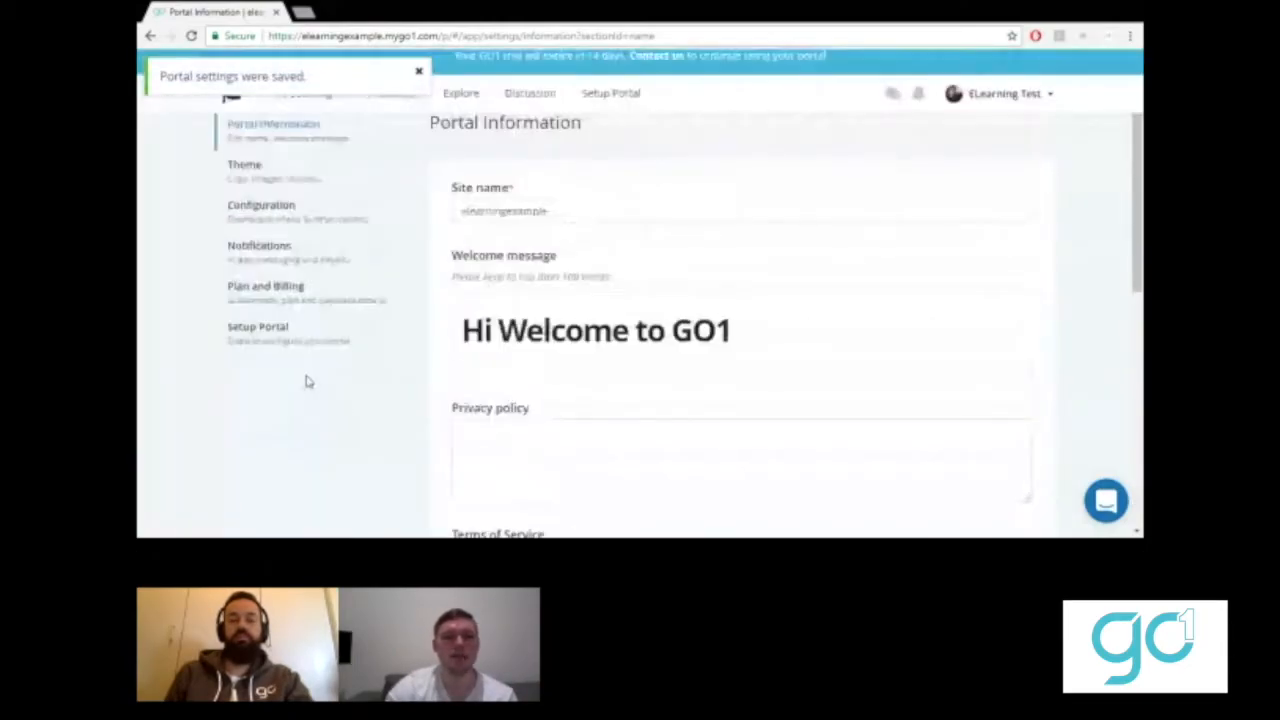
- Go to the dashboard, then open the Upload portal images item on the setup checklist
left_click(231, 110)
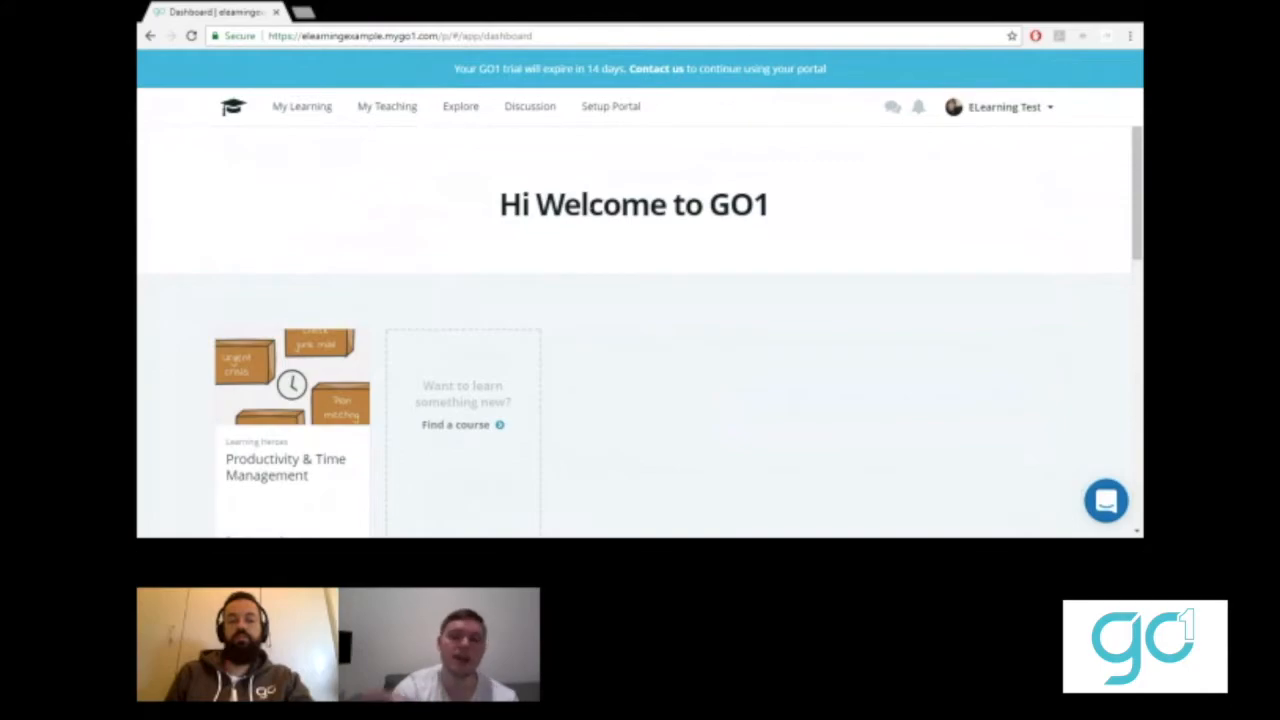
left_click(598, 110)
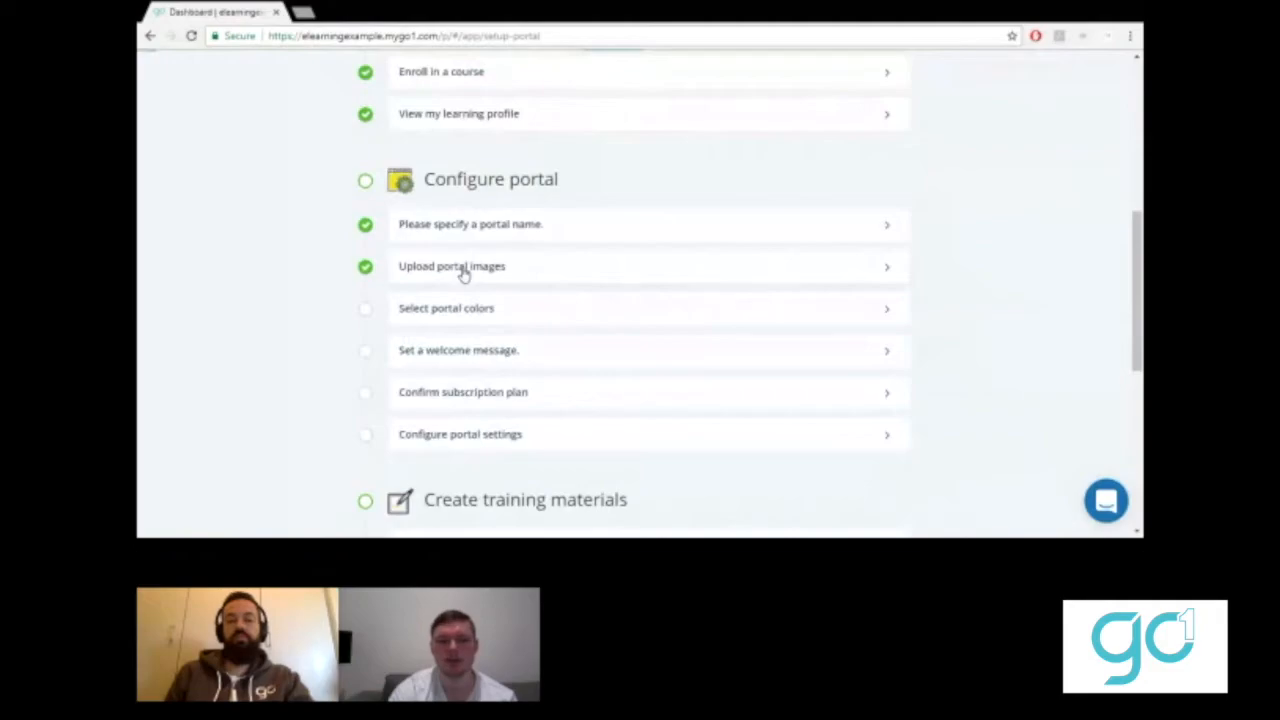
left_click(463, 272)
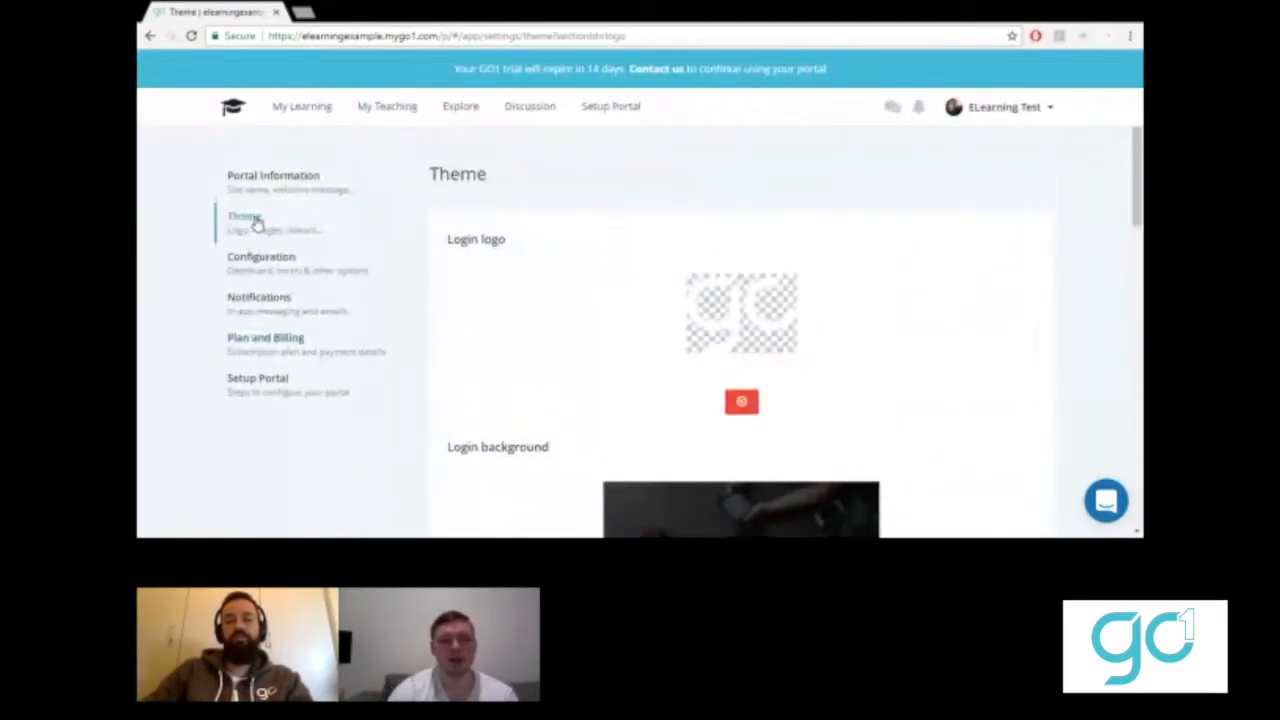
- Scroll the Theme page to the Feature image and Dashboard icon upload sections
scroll(590, 326, "down", 1)
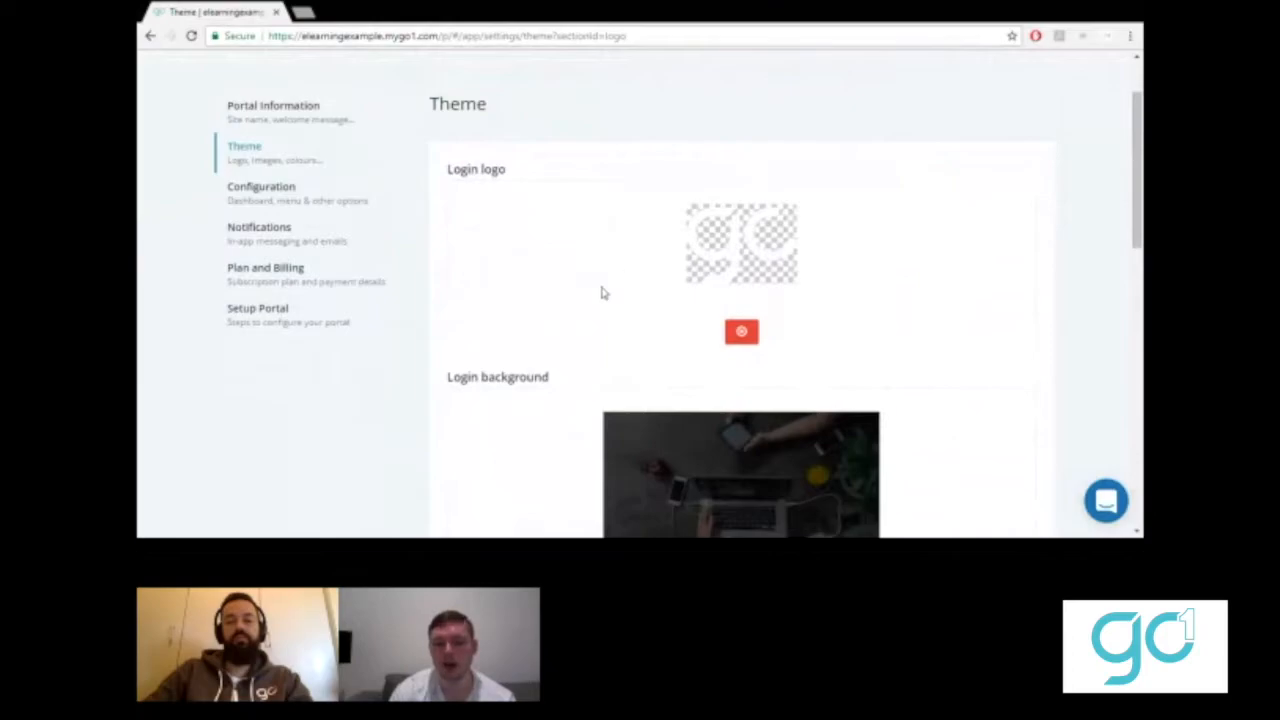
scroll(569, 363, "down", 3)
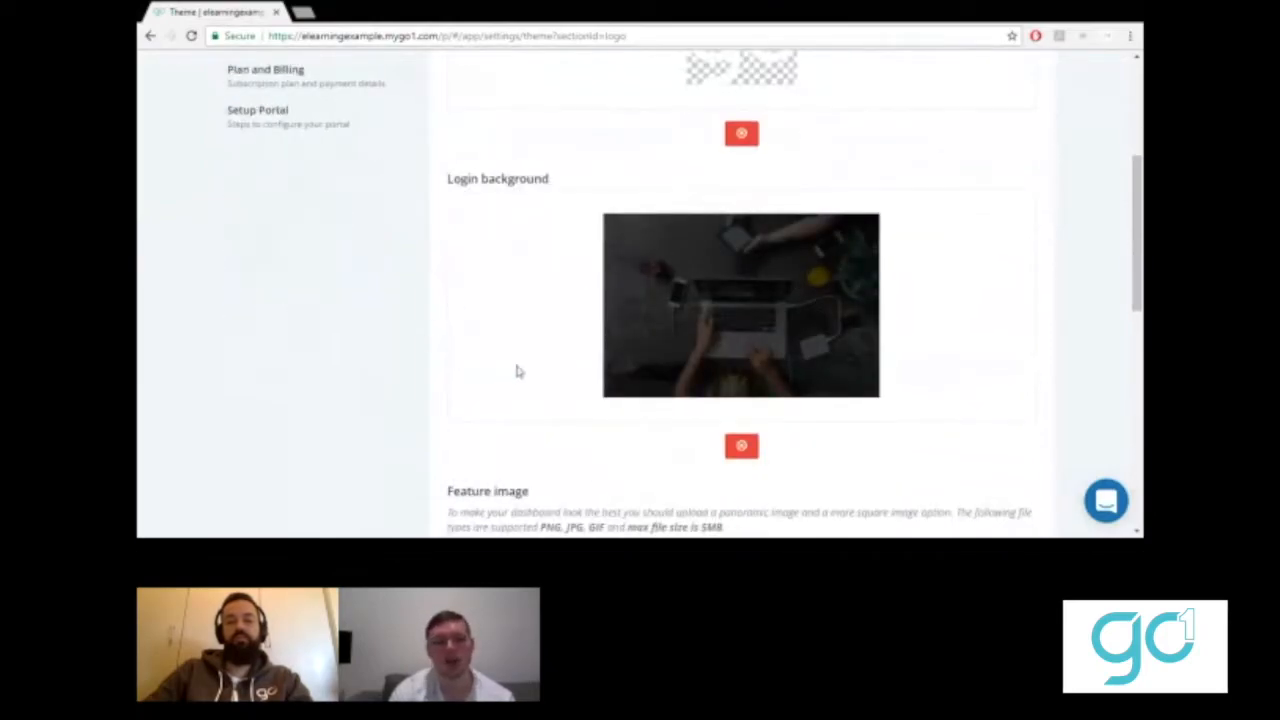
scroll(517, 369, "up", 3)
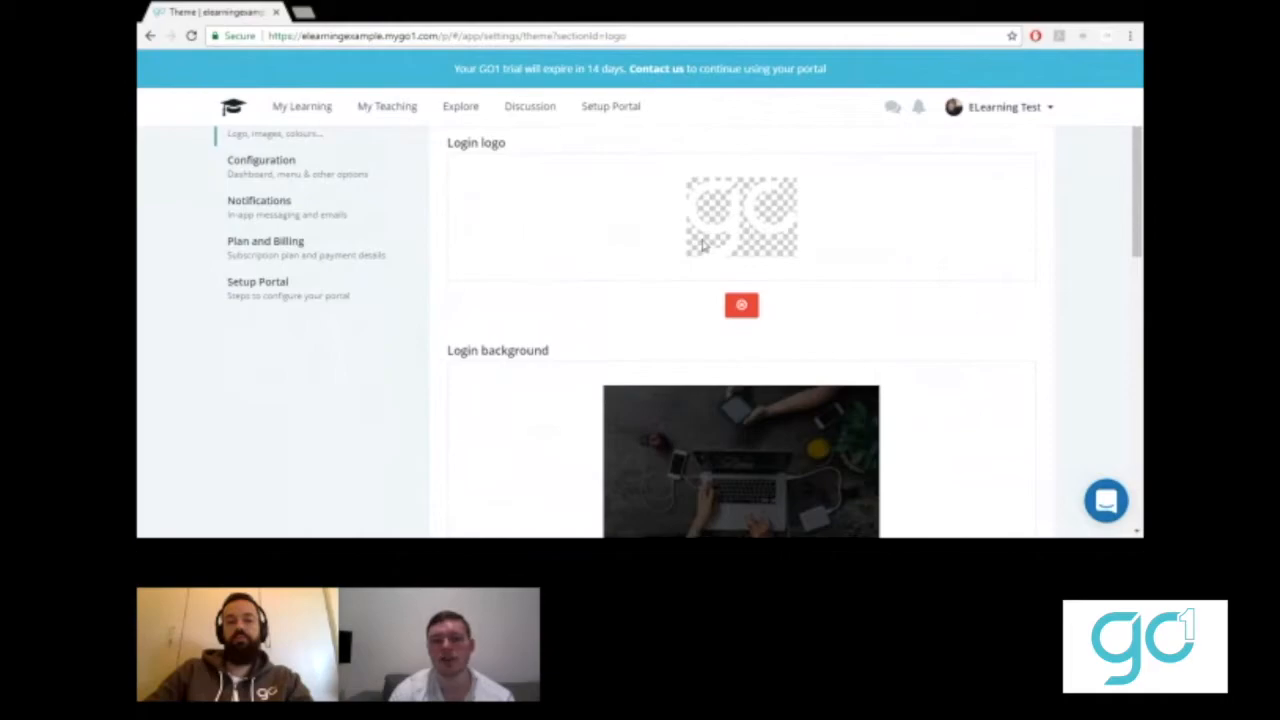
scroll(470, 458, "down", 6)
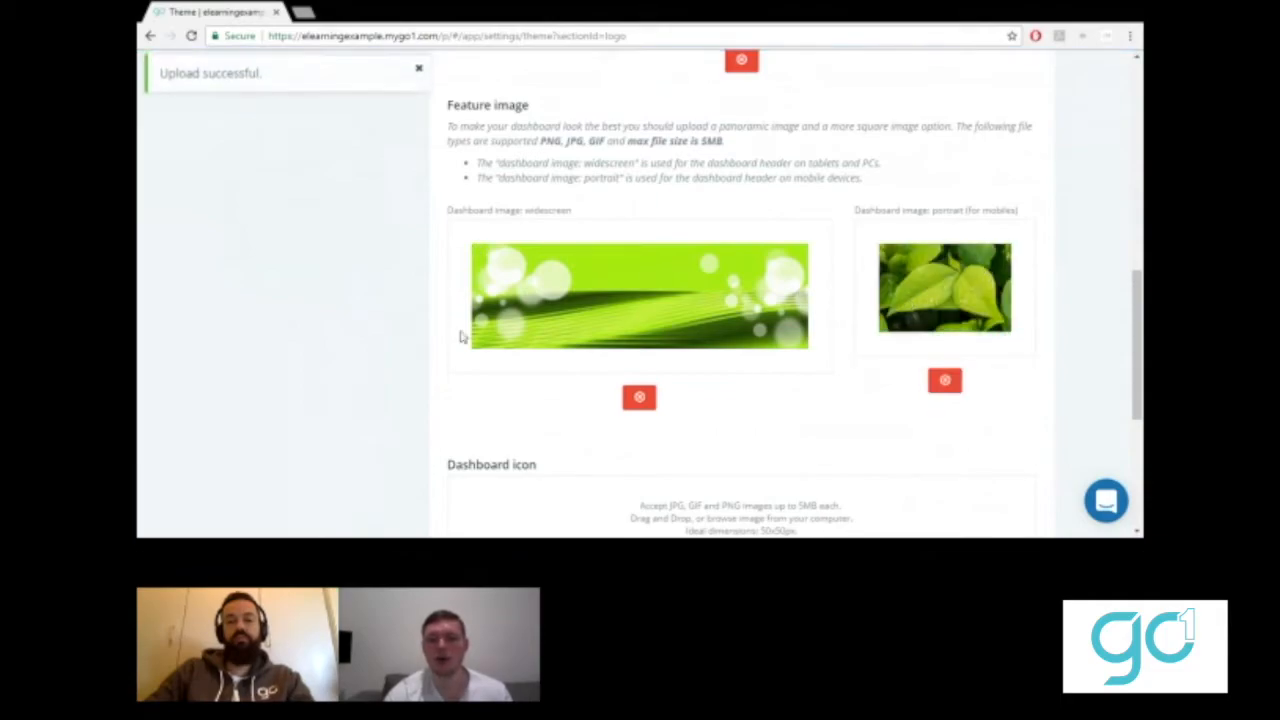
scroll(397, 377, "down", 3)
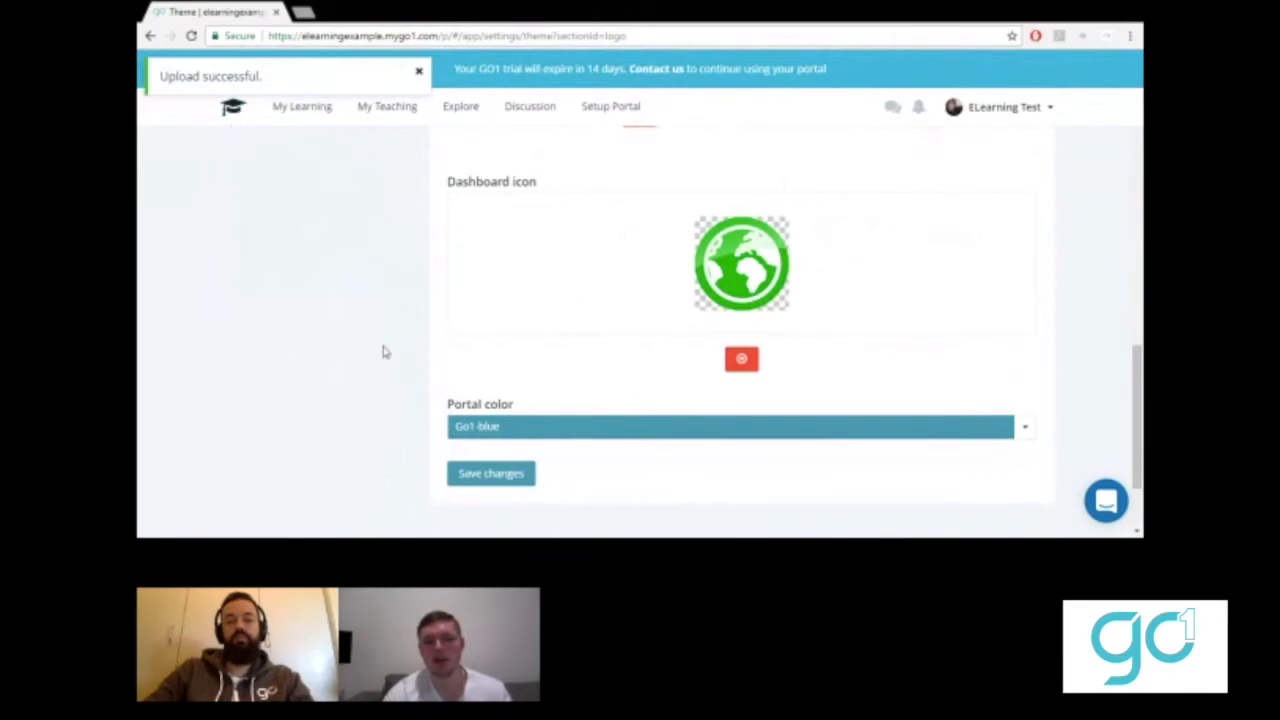
scroll(450, 370, "down", 2)
- Search 'green' in the portal colour list, choose Green-600, and save the theme
left_click(520, 308)
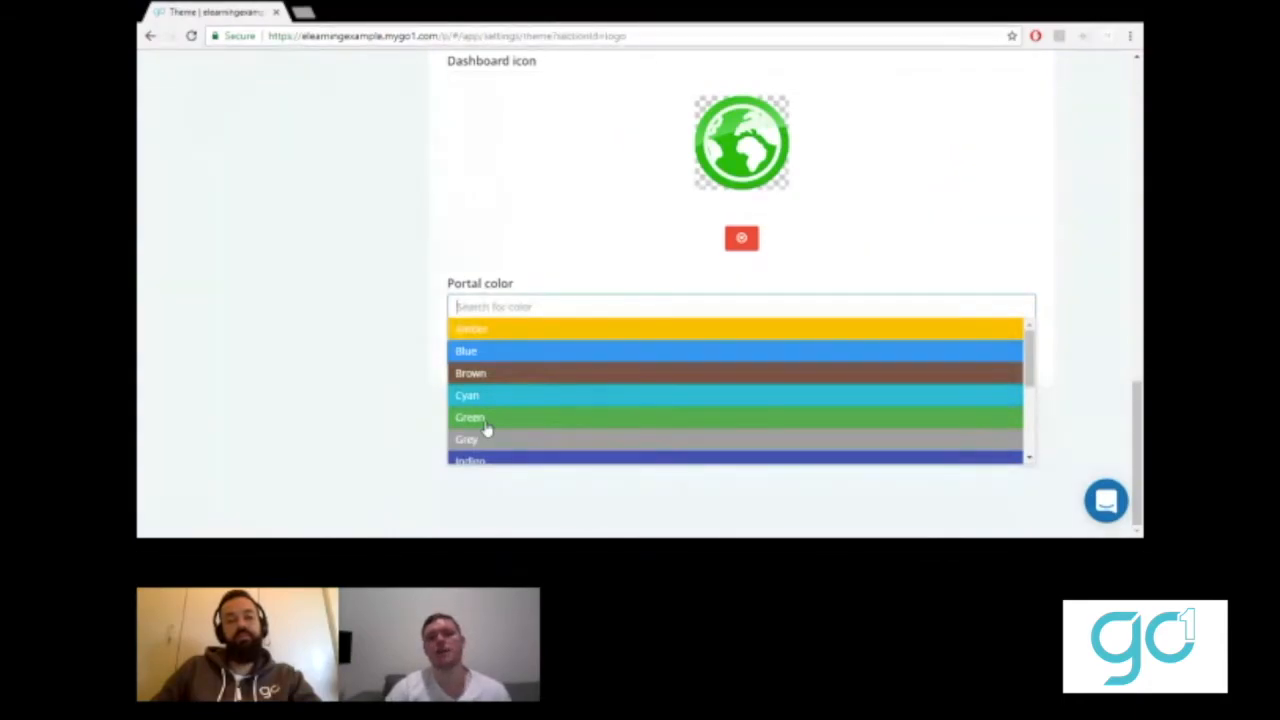
scroll(485, 428, "down", 3)
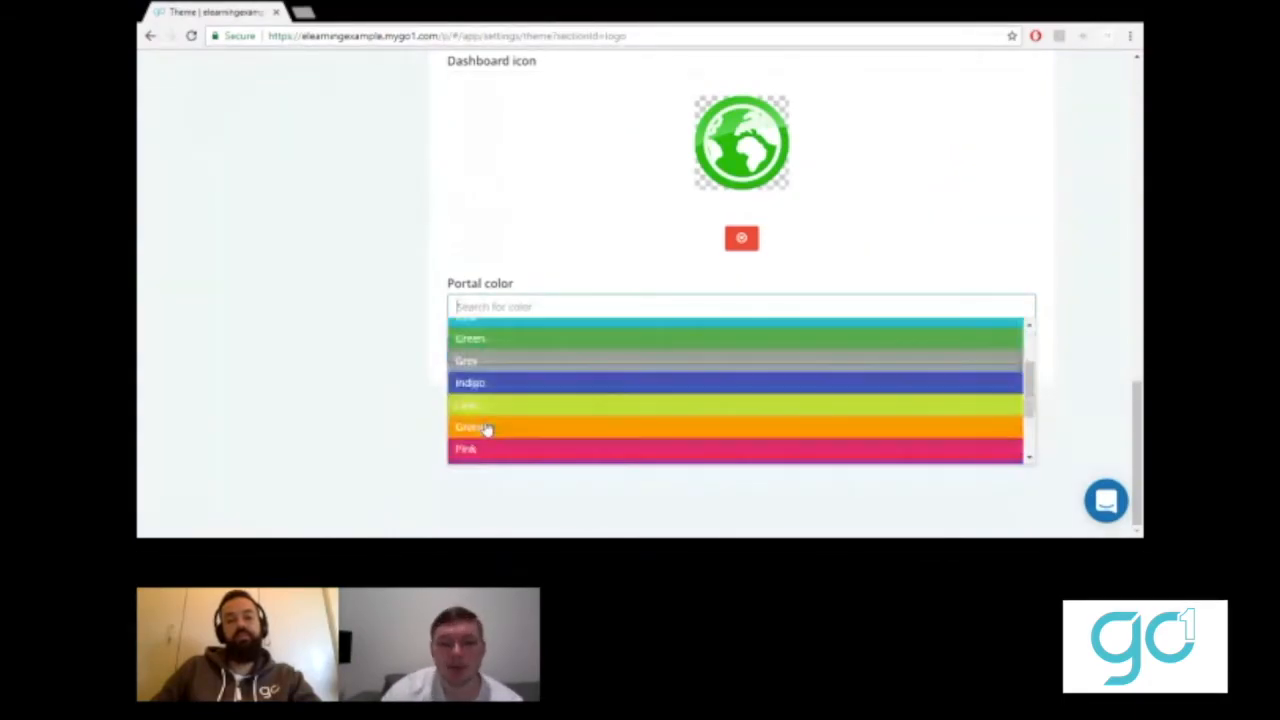
left_click(485, 428)
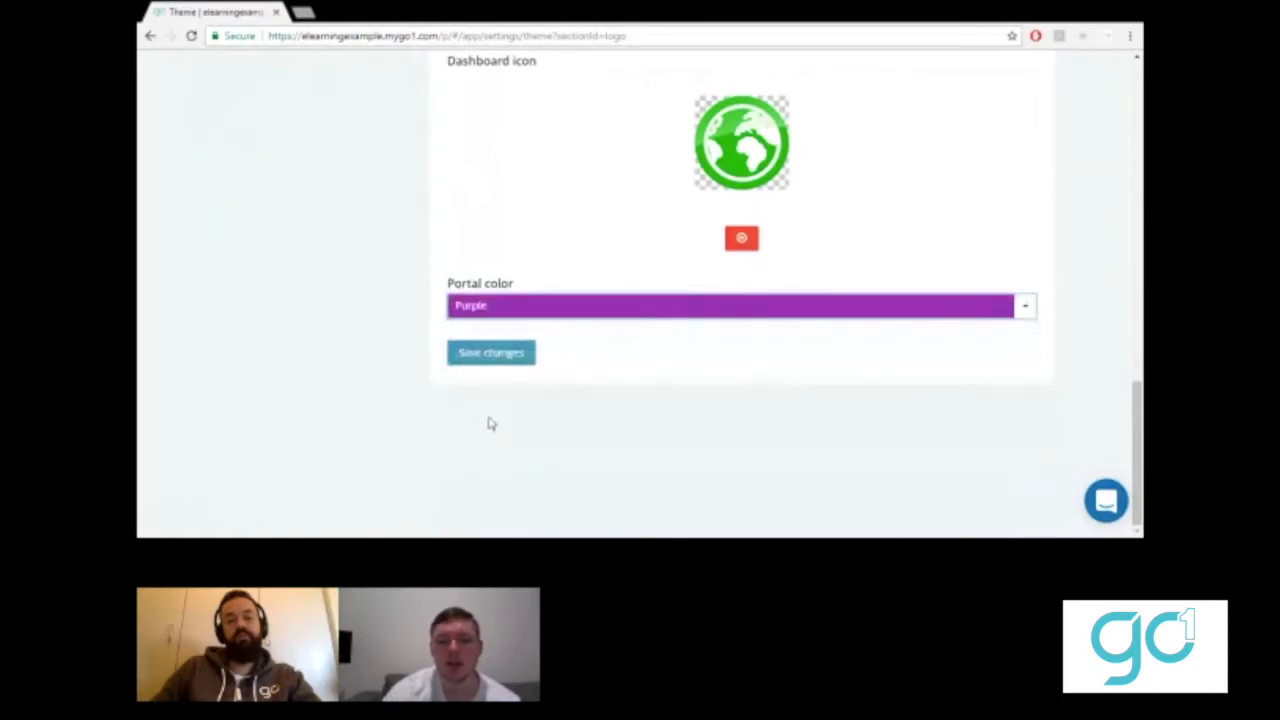
left_click(539, 310)
left_click_drag(1030, 397, 1028, 331)
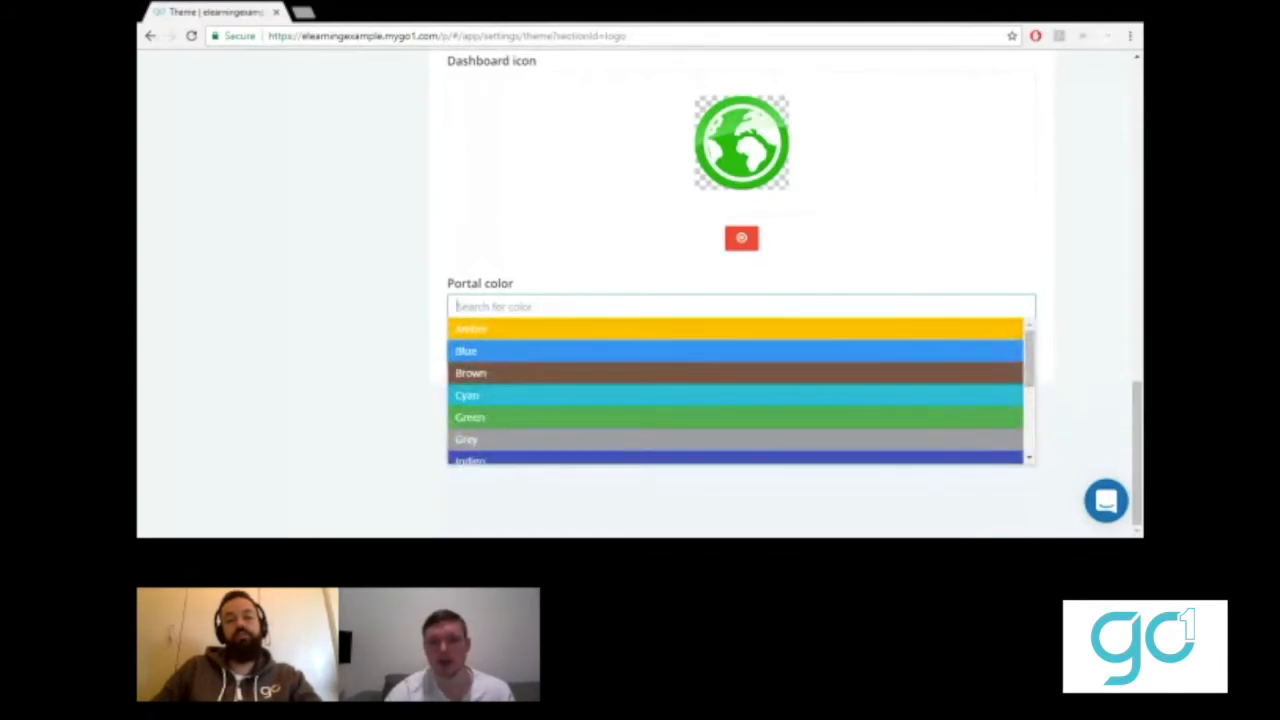
type("green")
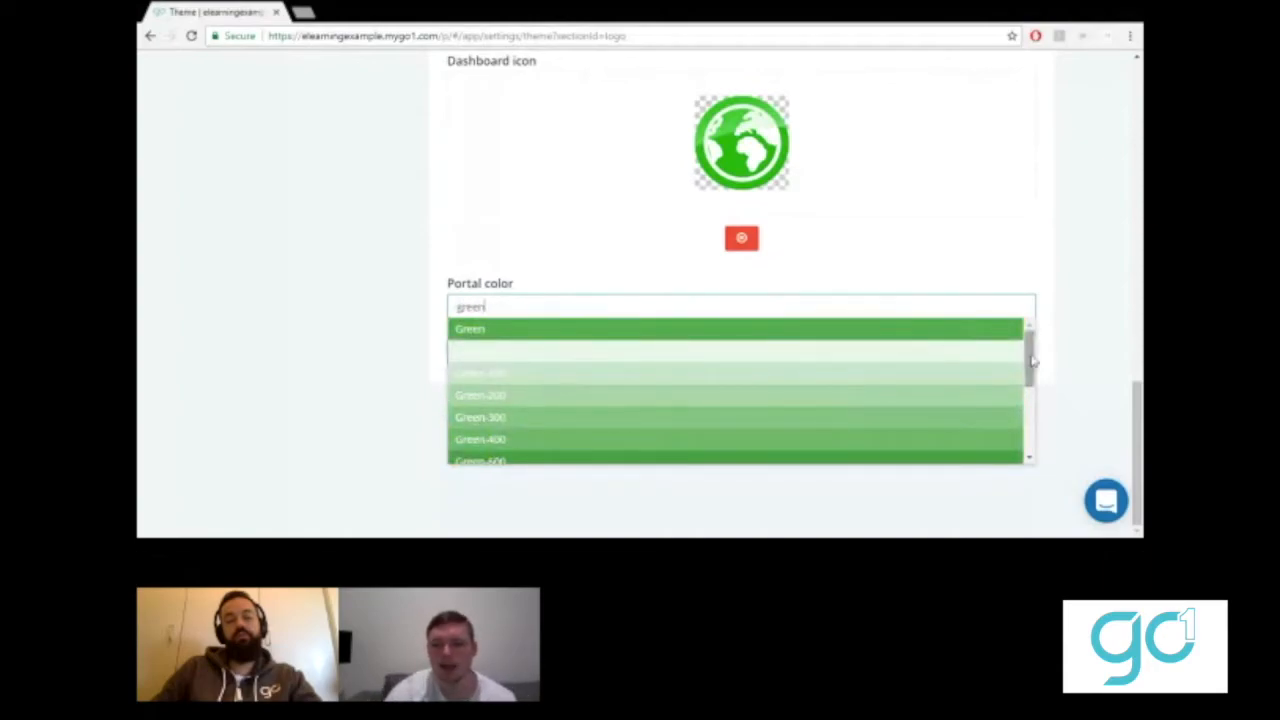
left_click_drag(1030, 357, 1027, 397)
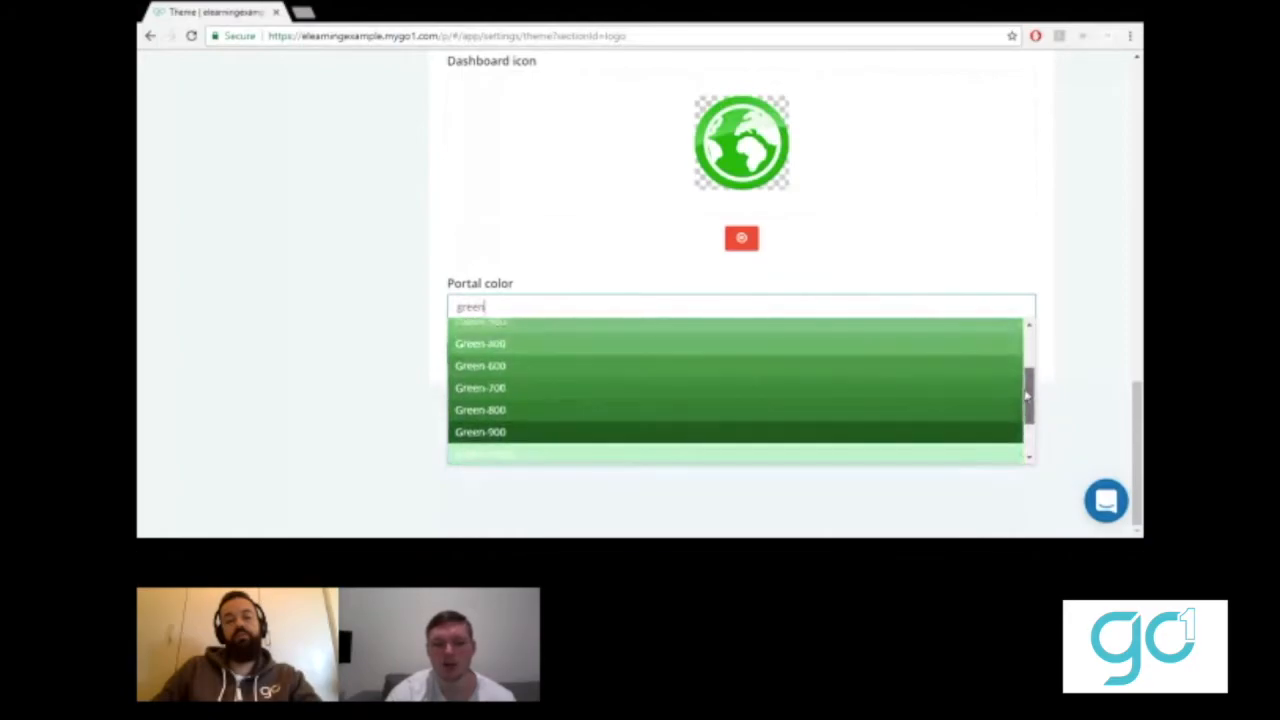
left_click(509, 371)
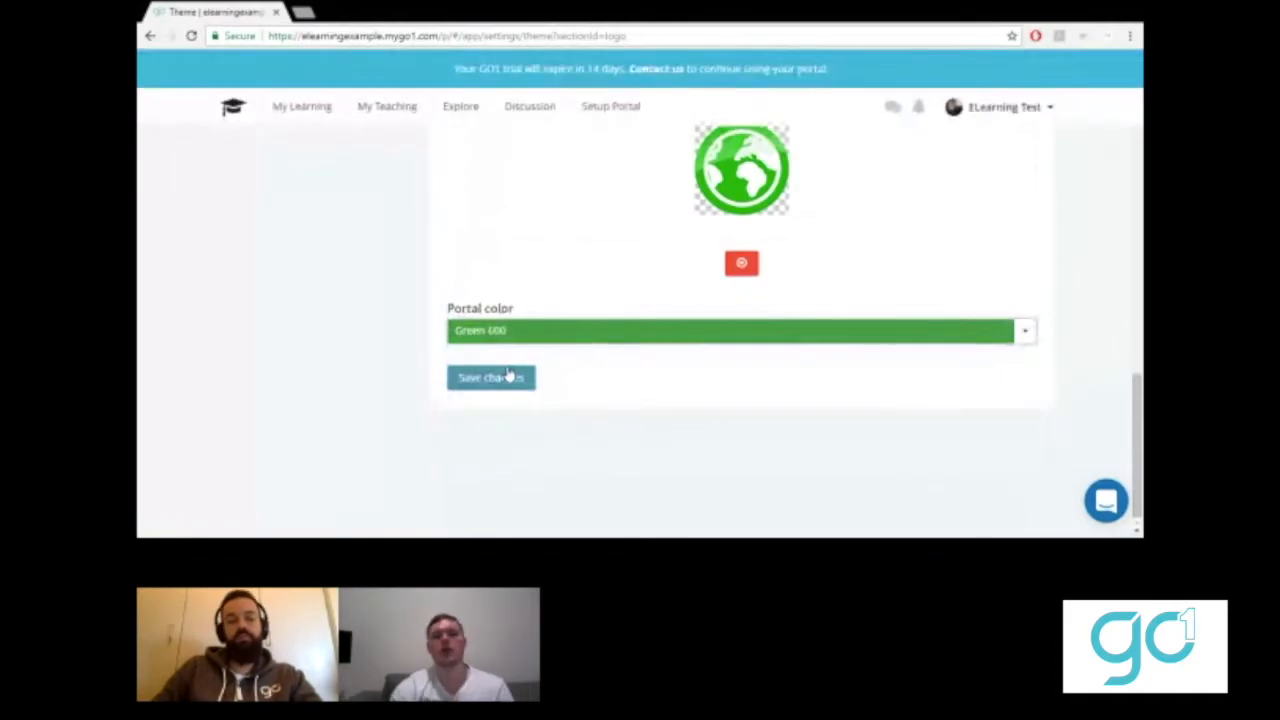
left_click(663, 247)
scroll(691, 279, "up", 1)
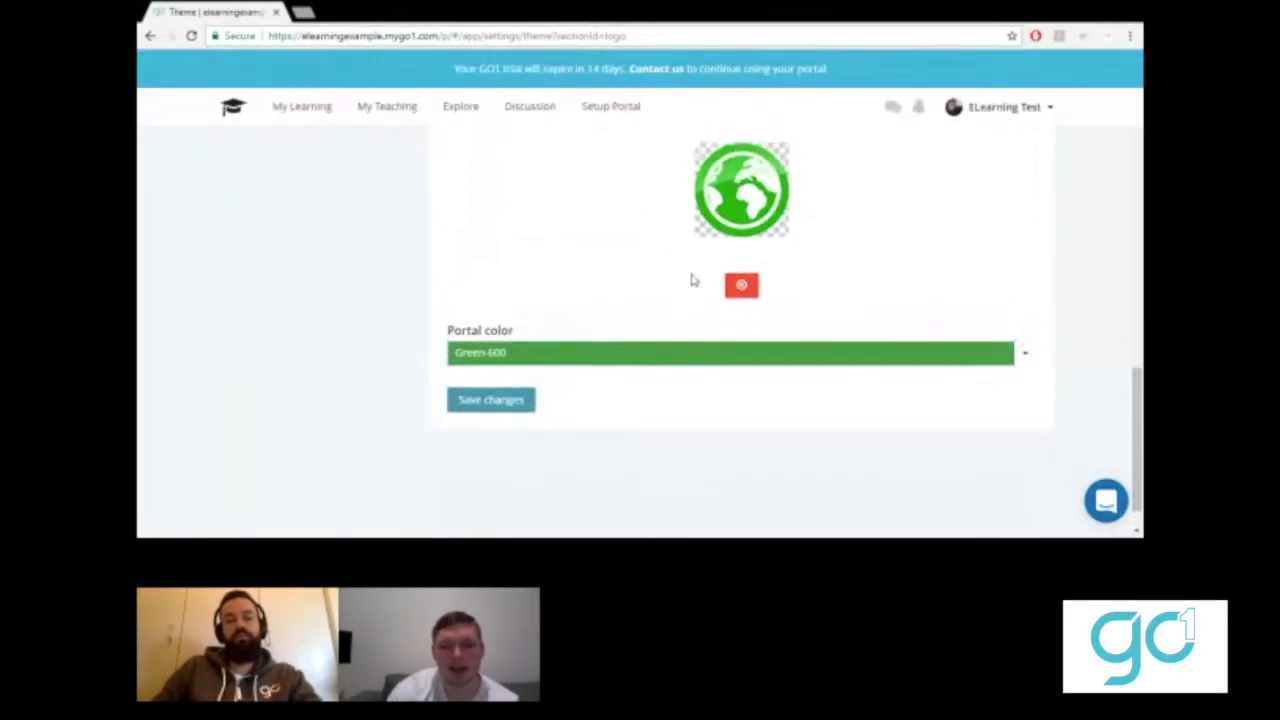
- View the dashboard's green banner, then scroll the setup checklist to Configure portal
scroll(691, 279, "up", 1)
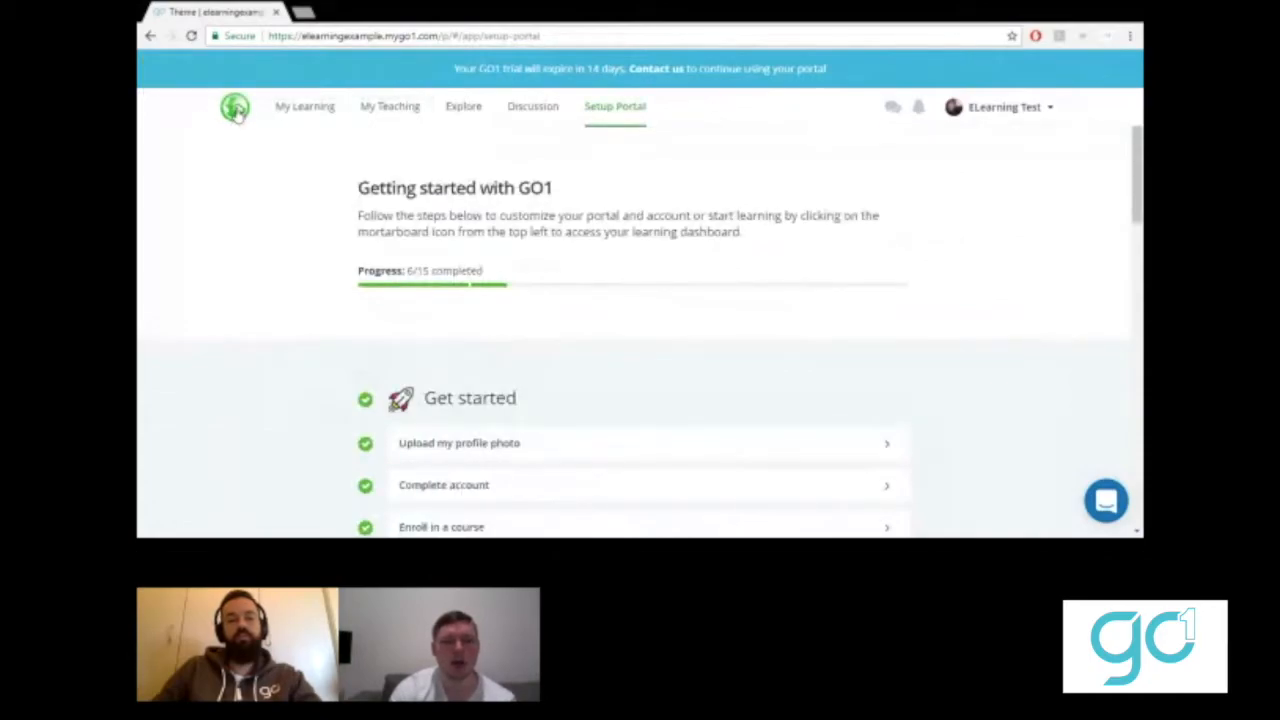
left_click(236, 110)
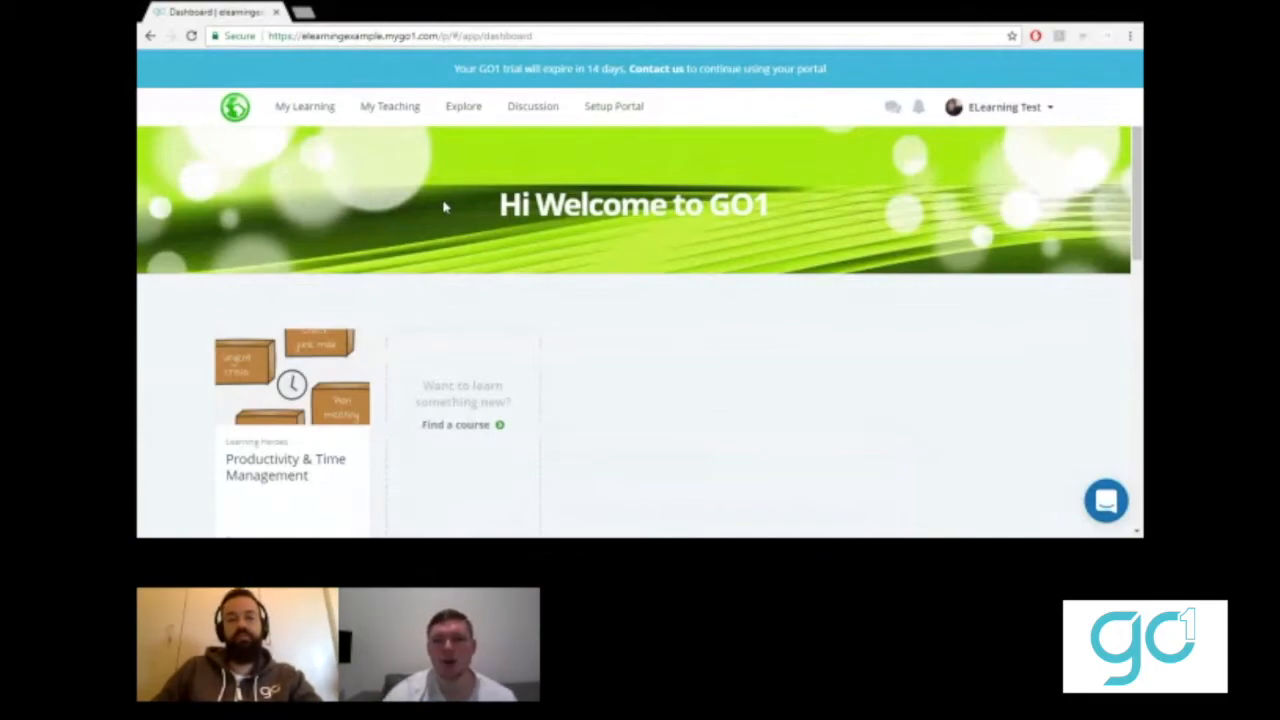
left_click(606, 110)
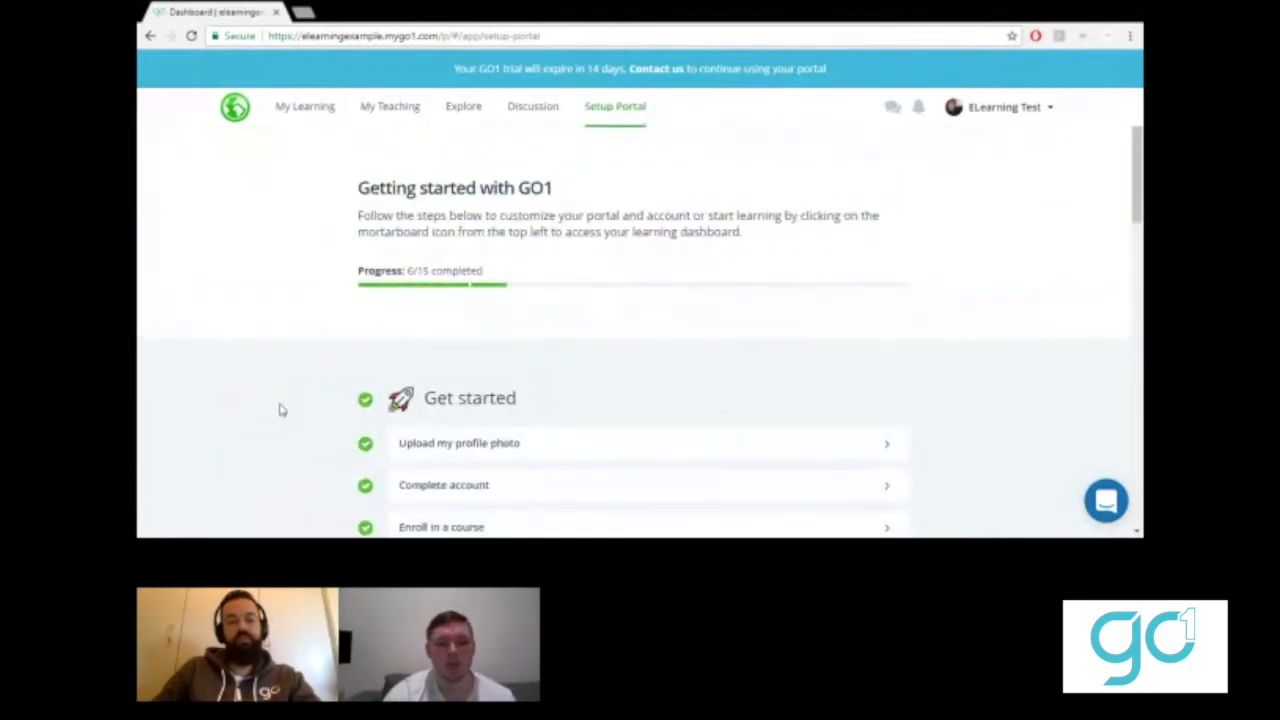
scroll(281, 410, "down", 3)
scroll(281, 410, "down", 2)
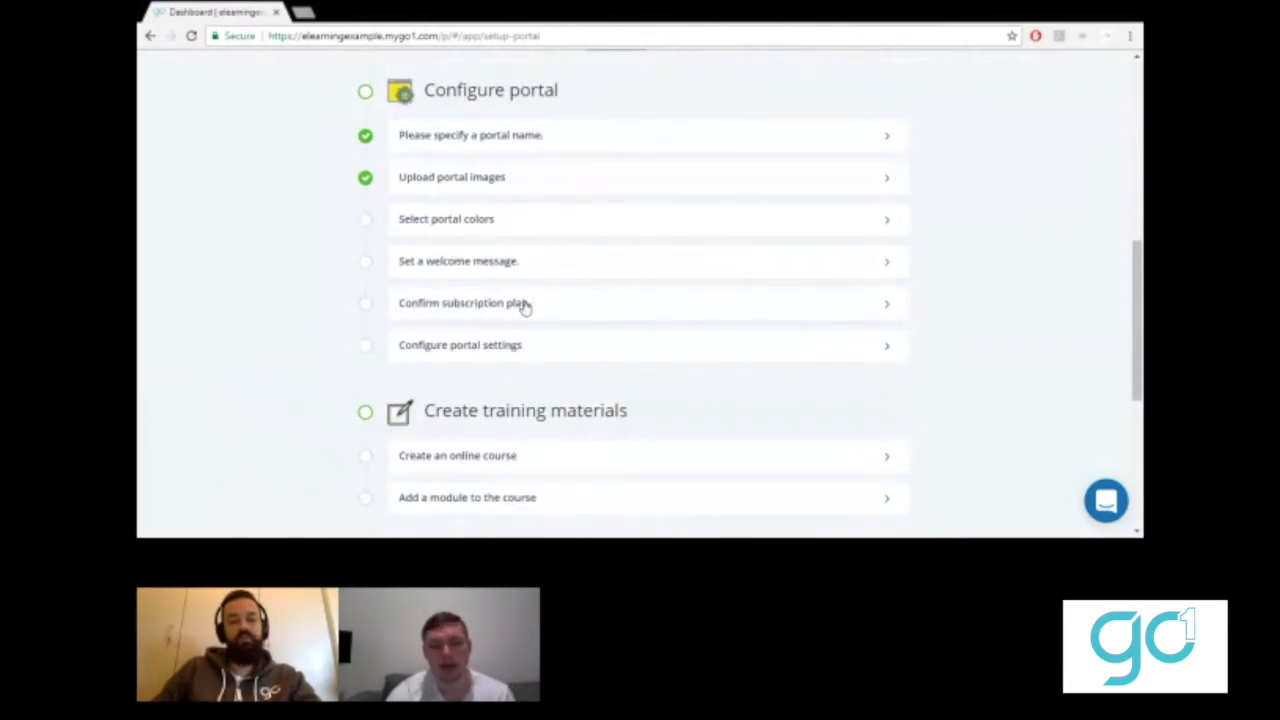
- Open Configure portal settings and review the Dashboard Blocks and Enabled Applications options
left_click(505, 356)
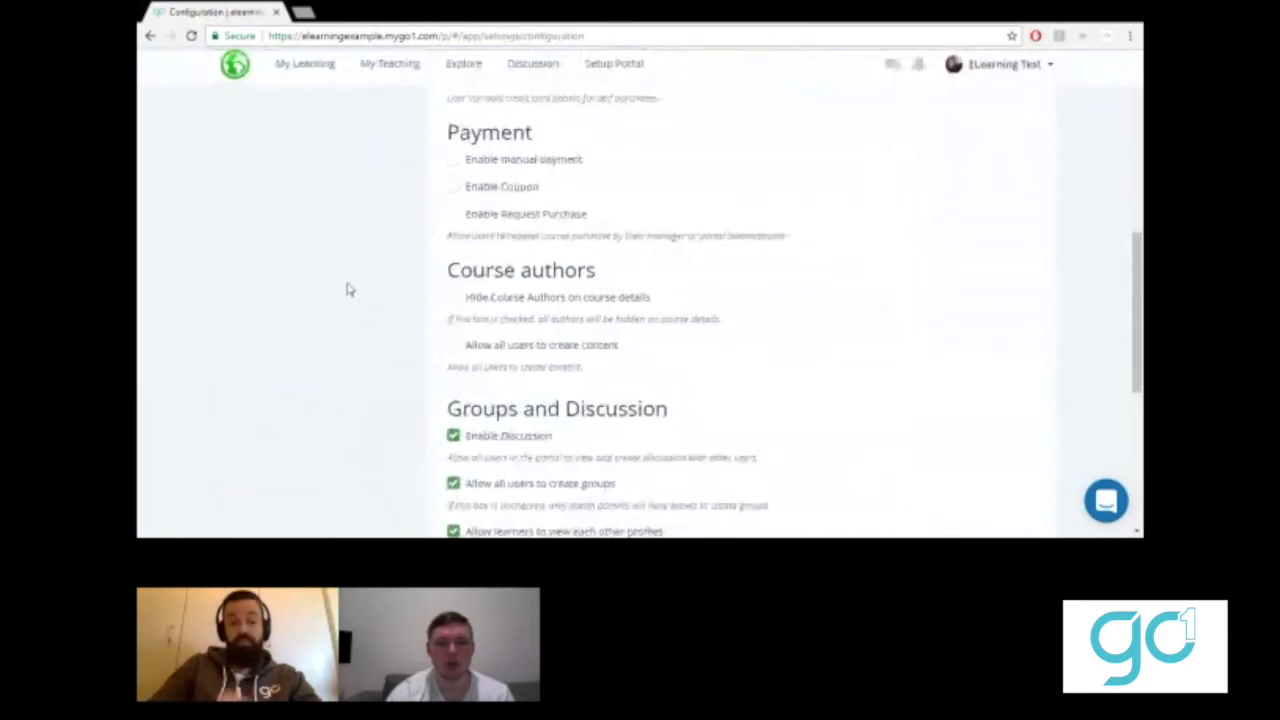
scroll(349, 290, "up", 7)
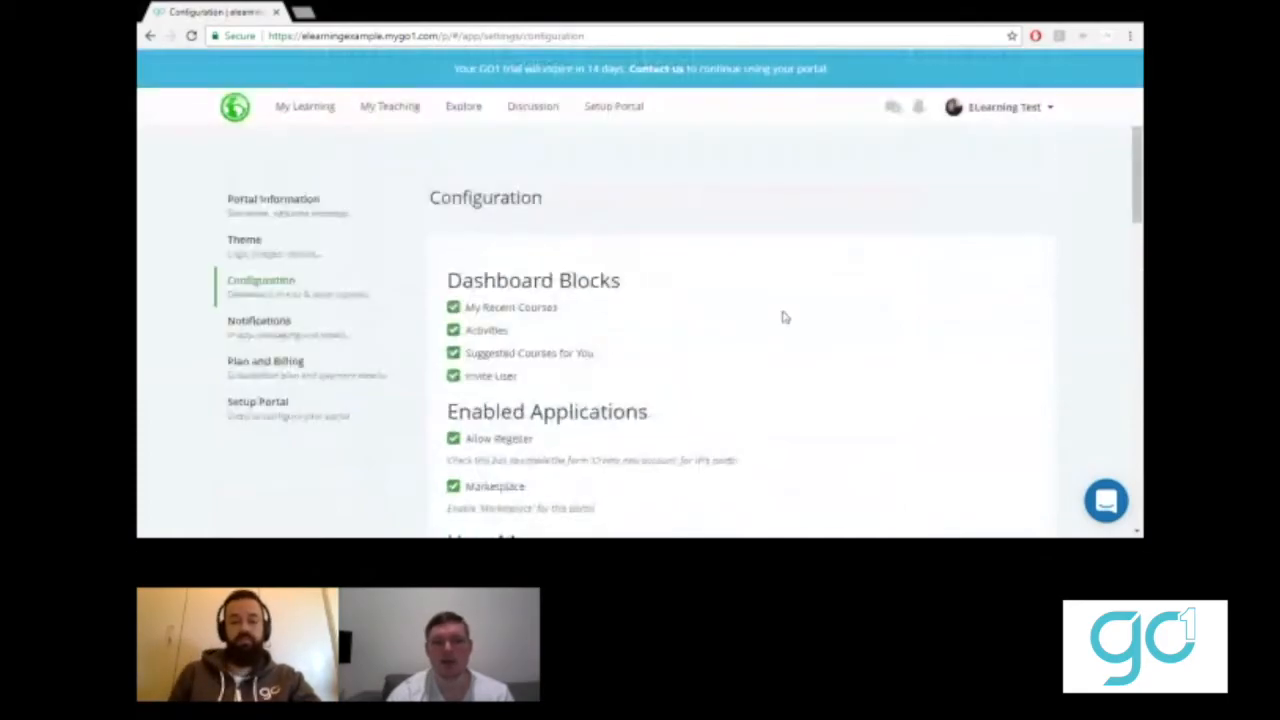
scroll(783, 317, "down", 1)
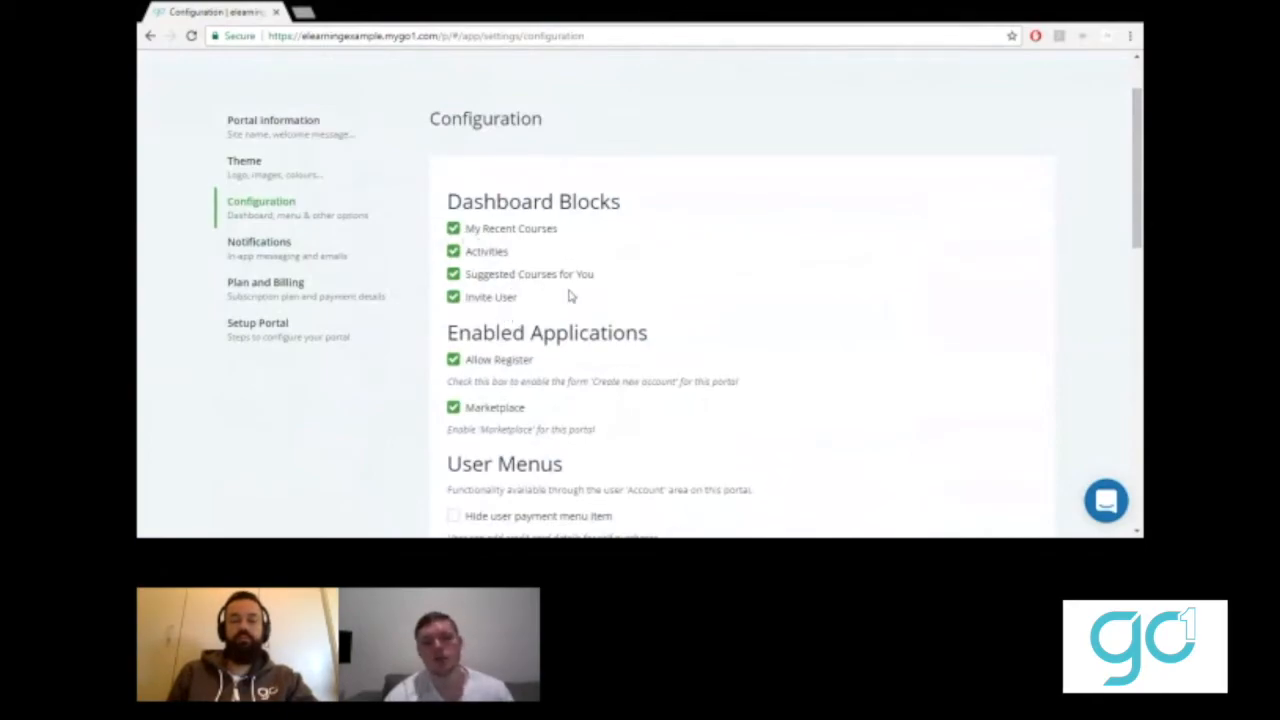
scroll(717, 271, "up", 1)
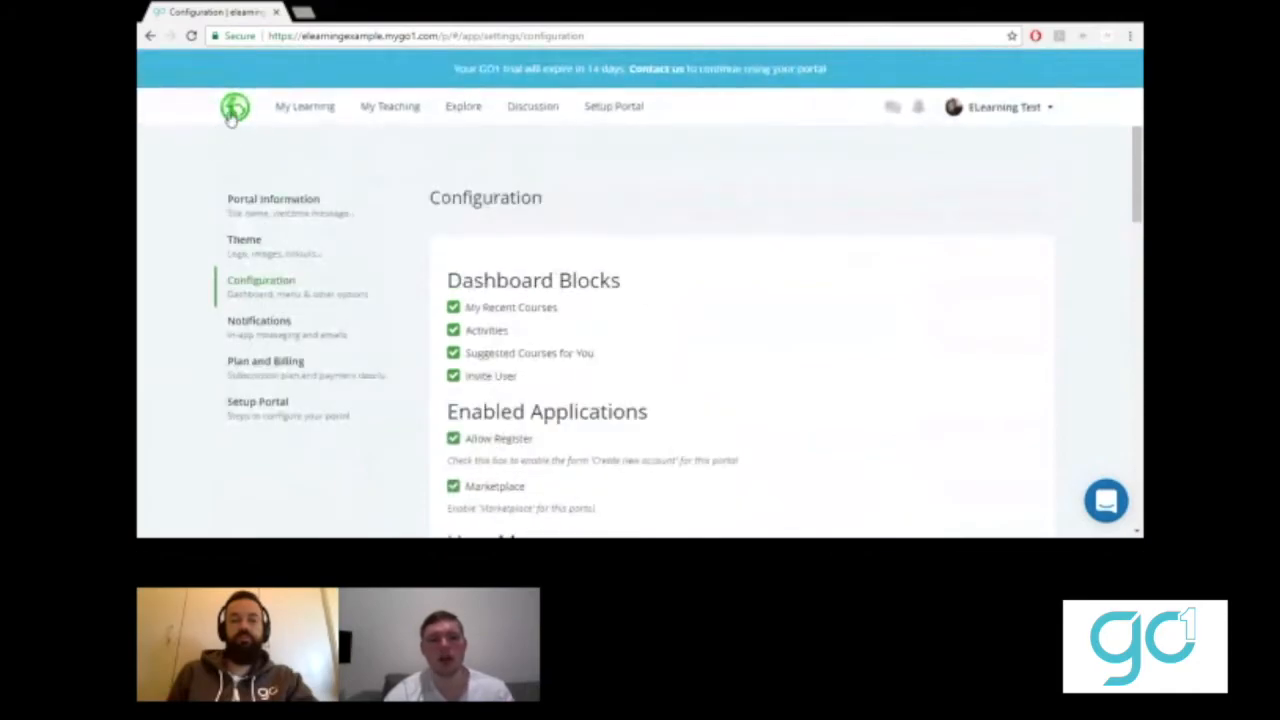
- Scroll through the dashboard's course card, Activities, Invite User and Suggested Courses blocks
left_click(232, 112)
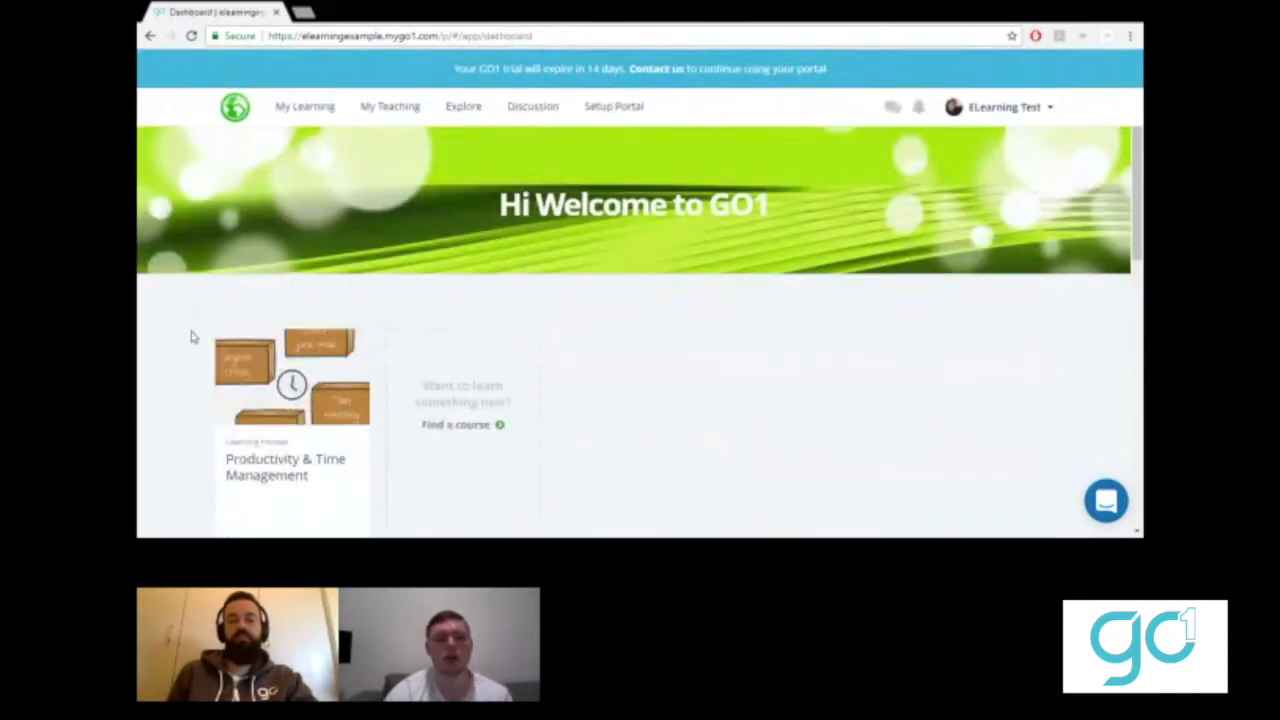
scroll(181, 390, "down", 3)
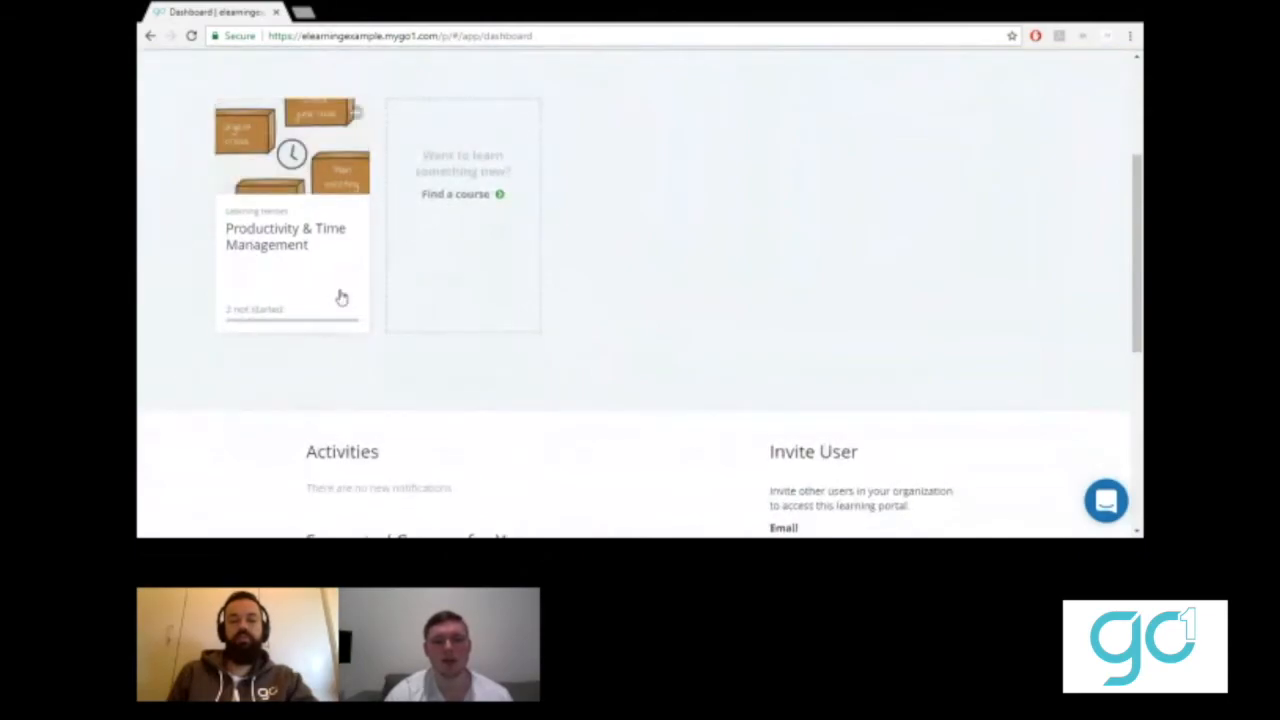
scroll(148, 260, "down", 1)
scroll(148, 265, "down", 2)
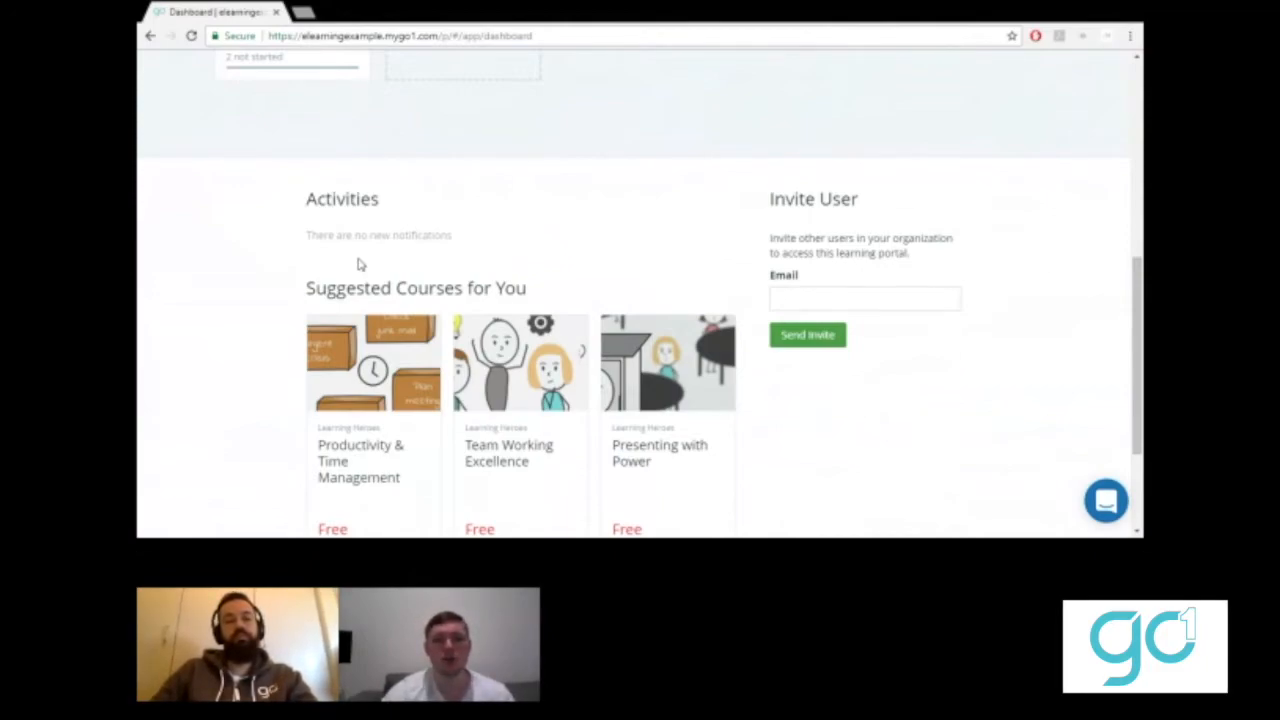
scroll(361, 264, "up", 6)
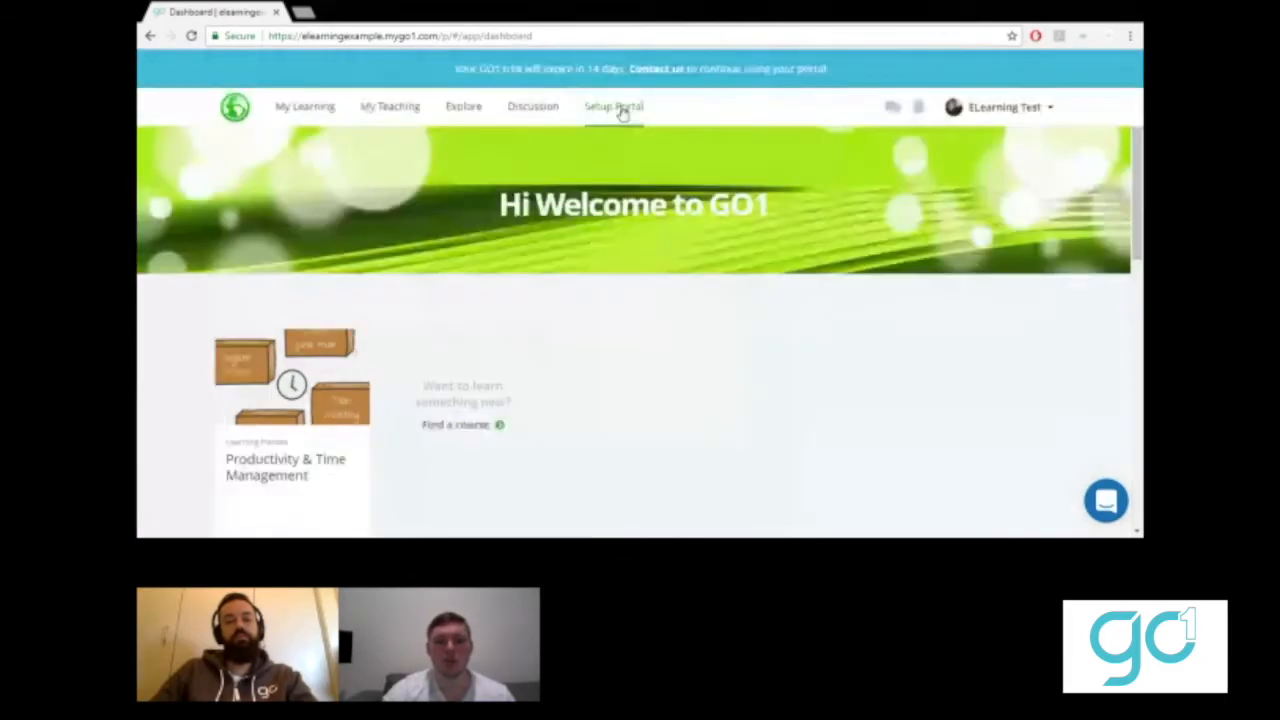
- Open Configure portal settings from the Setup Portal checklist
left_click(620, 110)
scroll(288, 385, "down", 3)
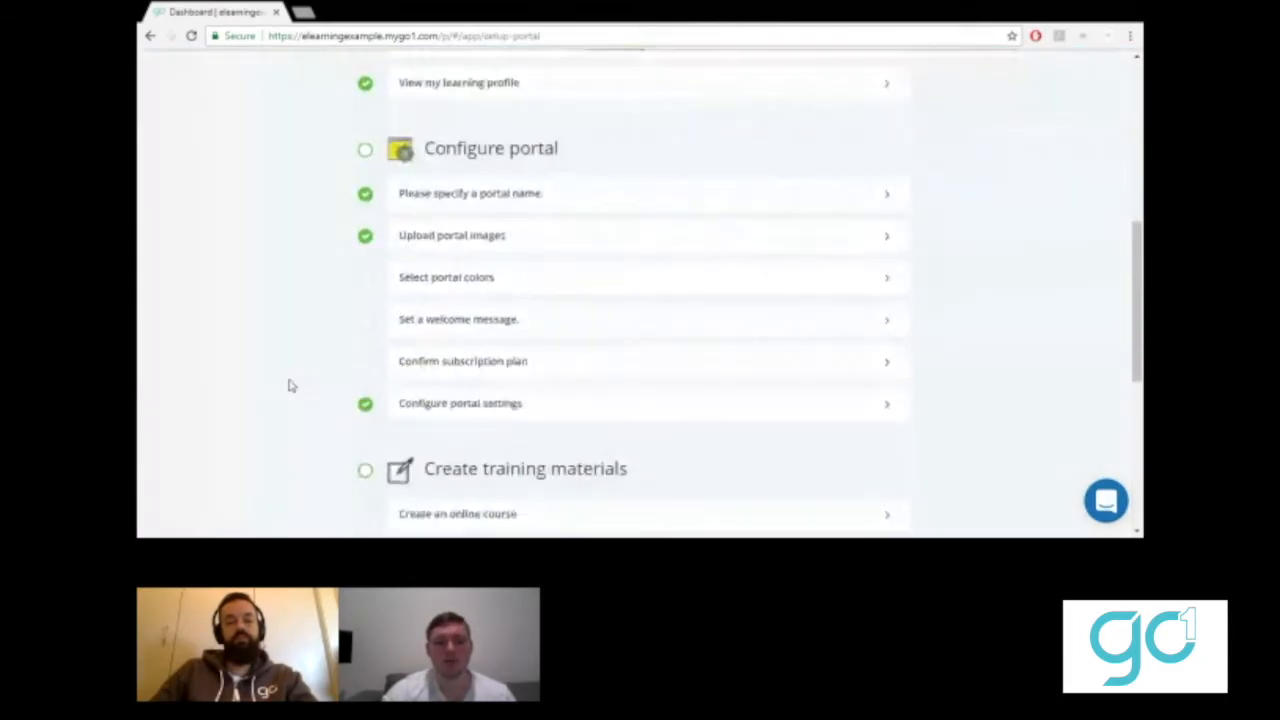
left_click(444, 408)
scroll(363, 288, "up", 5)
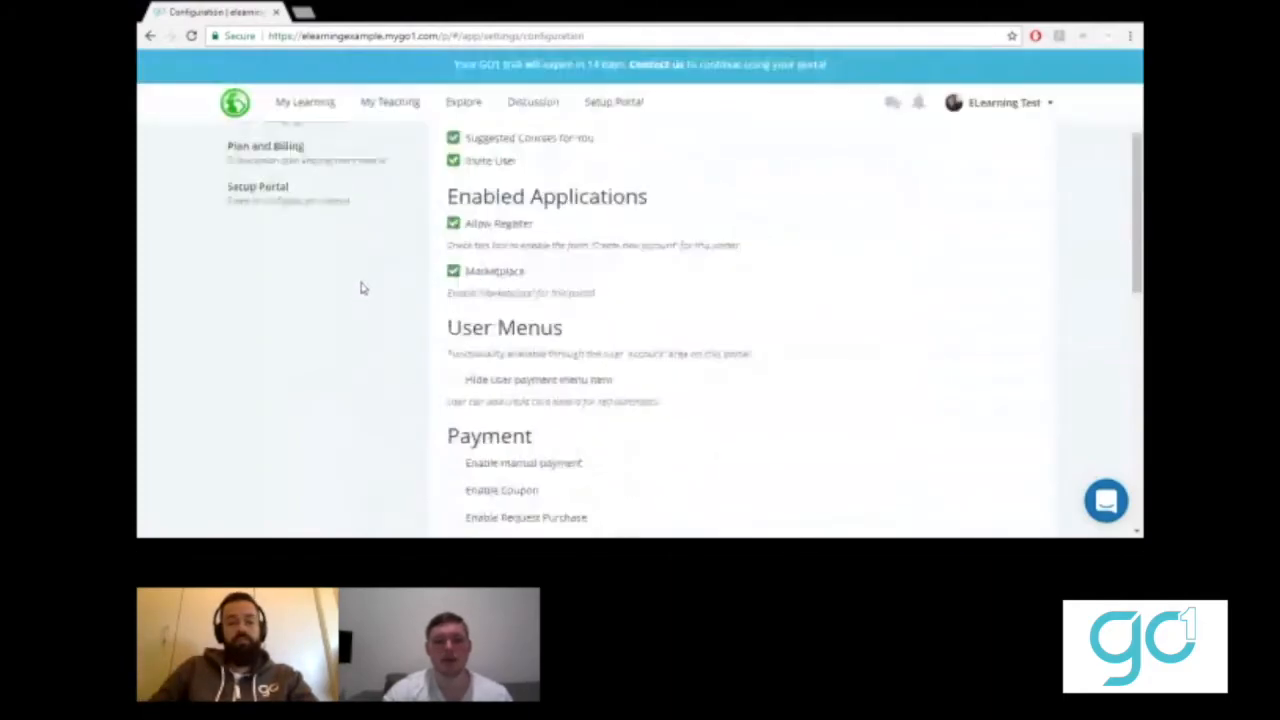
- Uncheck the Activities and Invite User dashboard blocks and submit the configuration
left_click(454, 300)
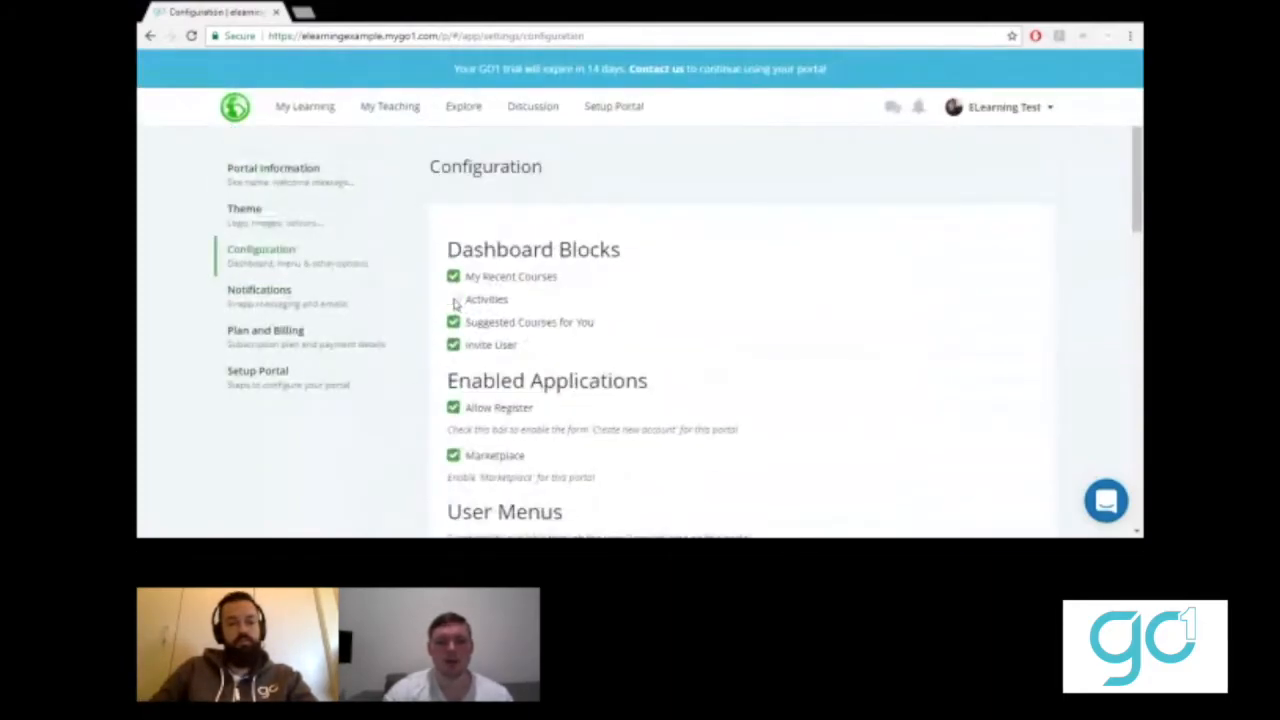
left_click(453, 346)
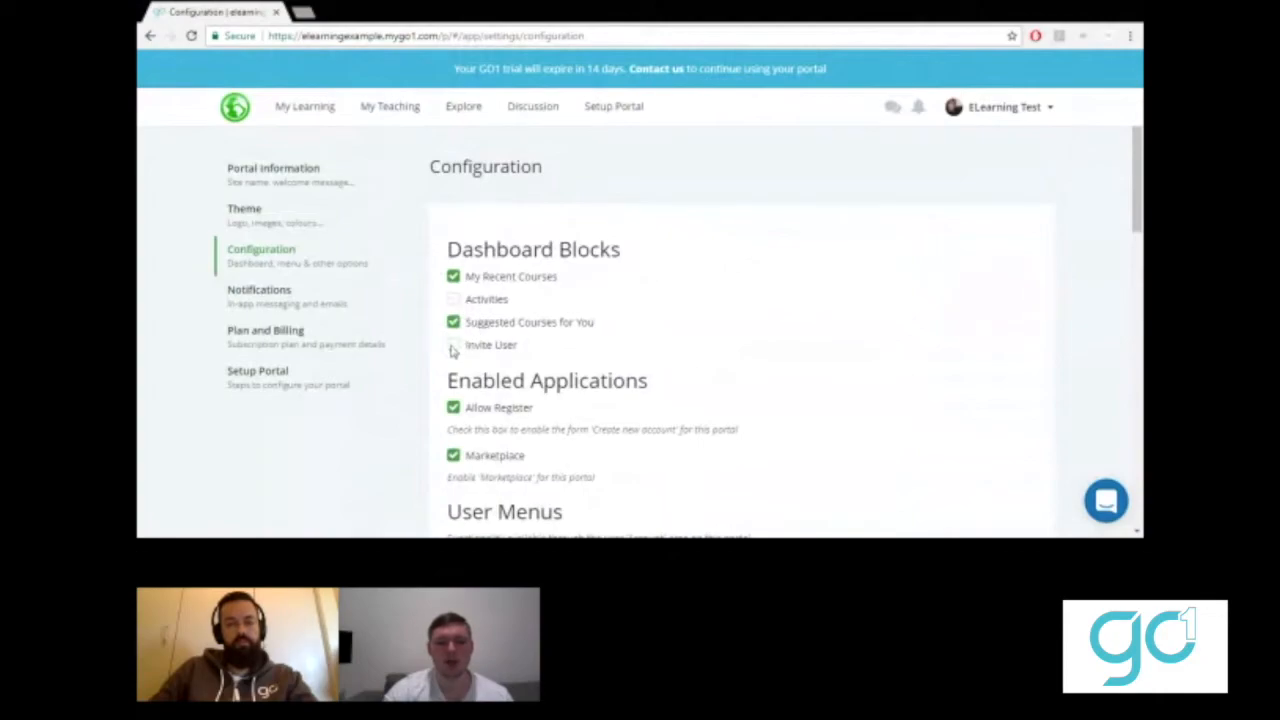
scroll(411, 462, "down", 5)
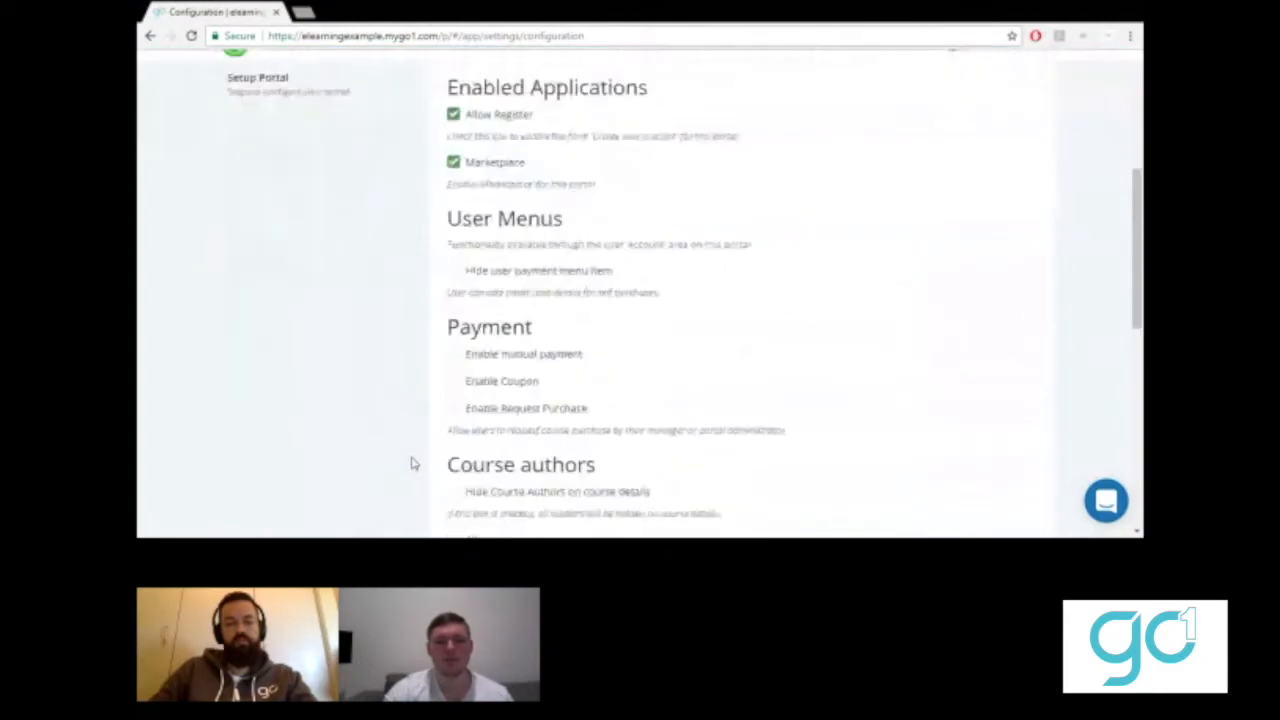
scroll(367, 433, "down", 5)
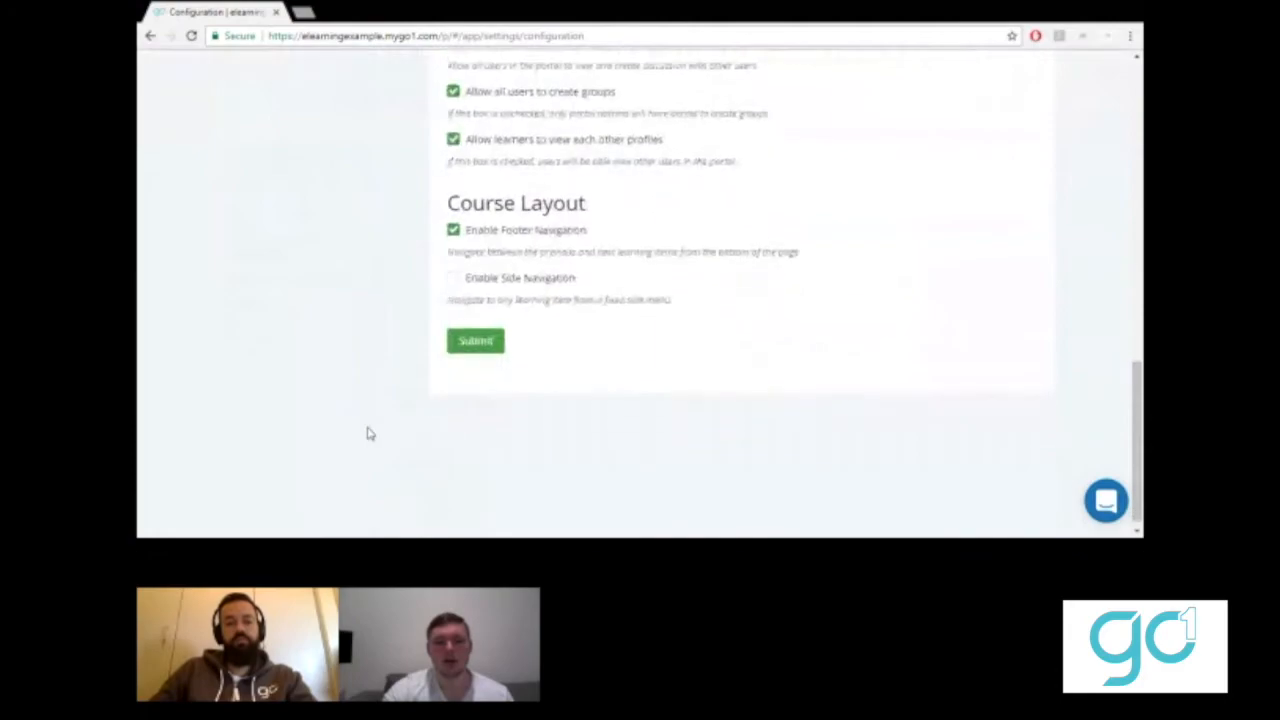
left_click(466, 331)
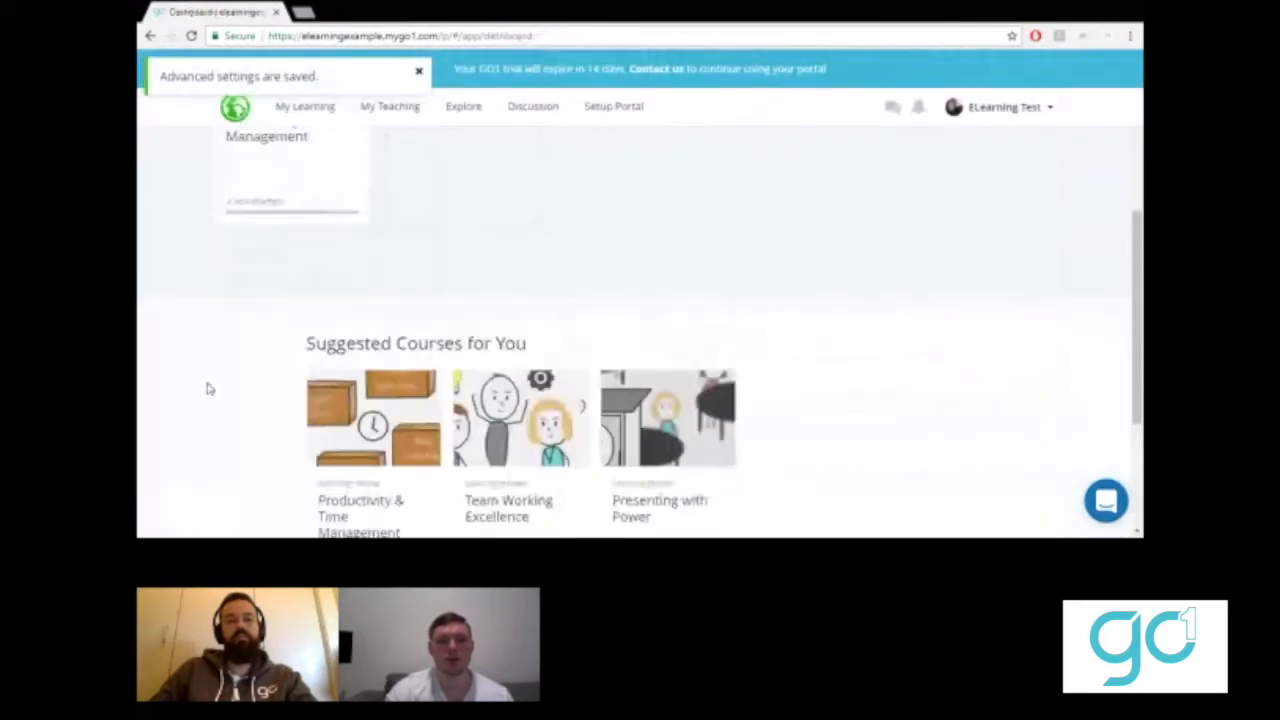
- Show the Setup Portal checklist down to Create training materials and Add learners
scroll(206, 386, "up", 5)
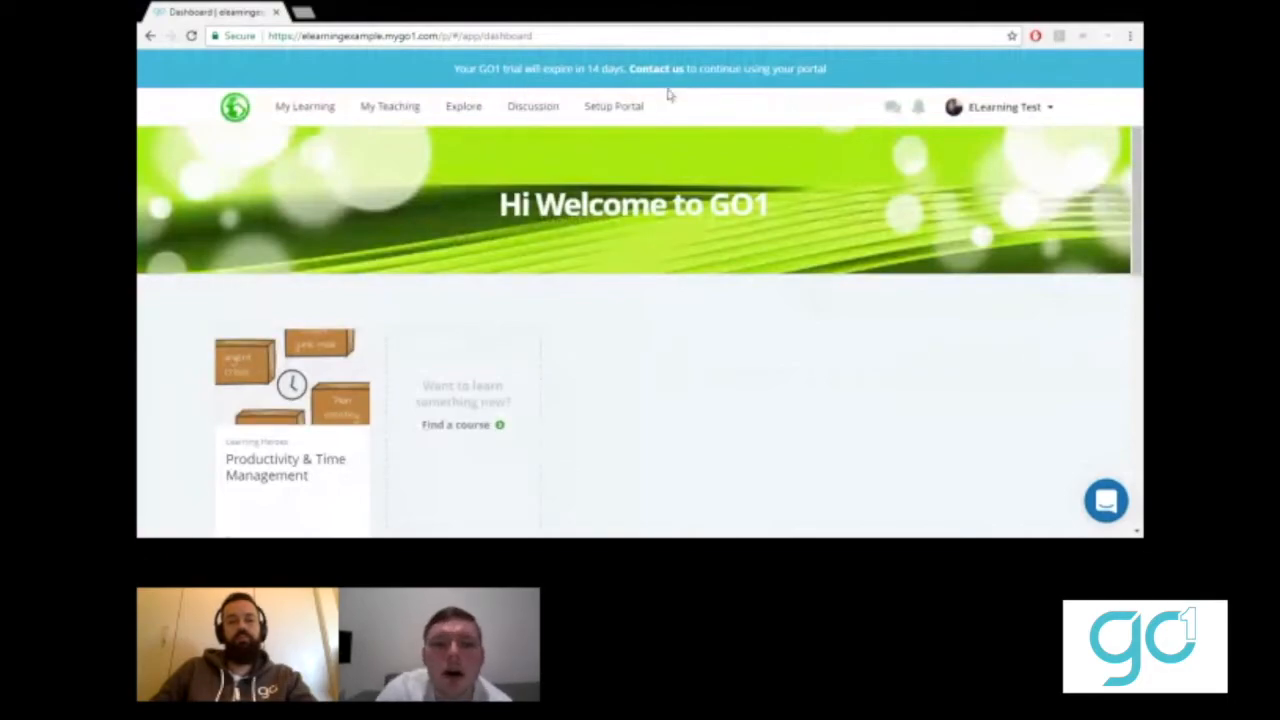
left_click(605, 110)
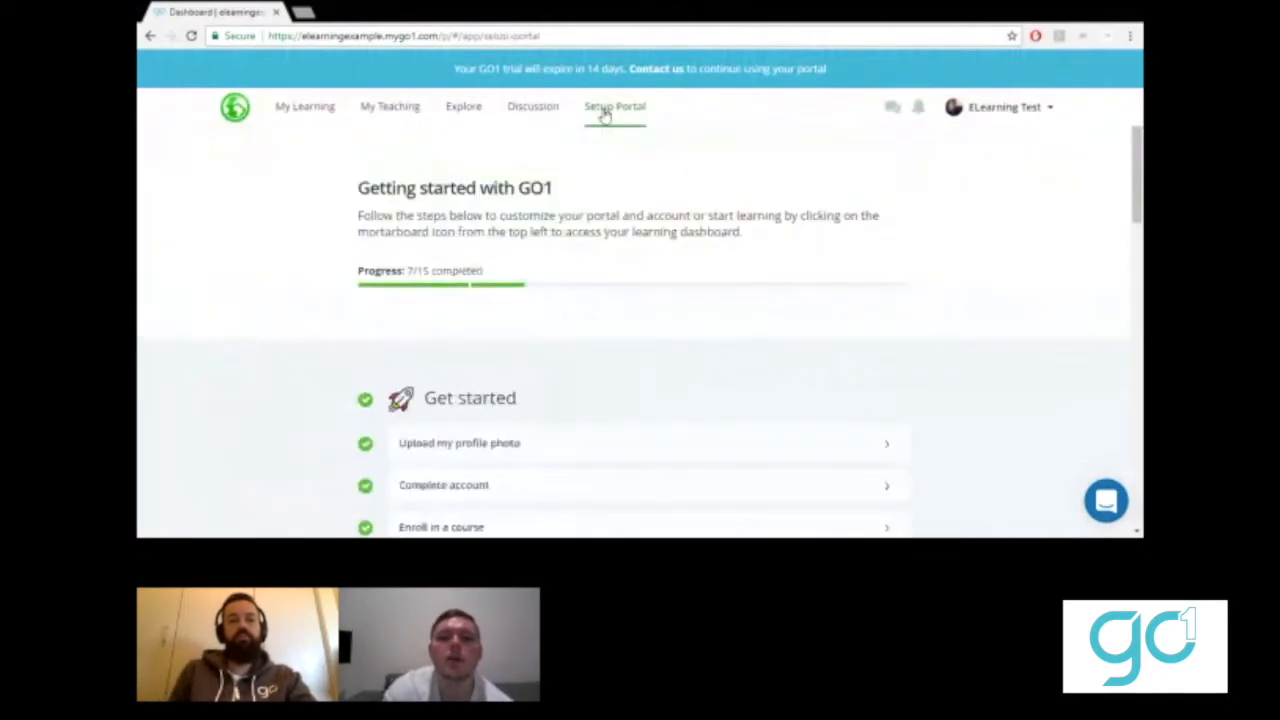
scroll(285, 331, "down", 5)
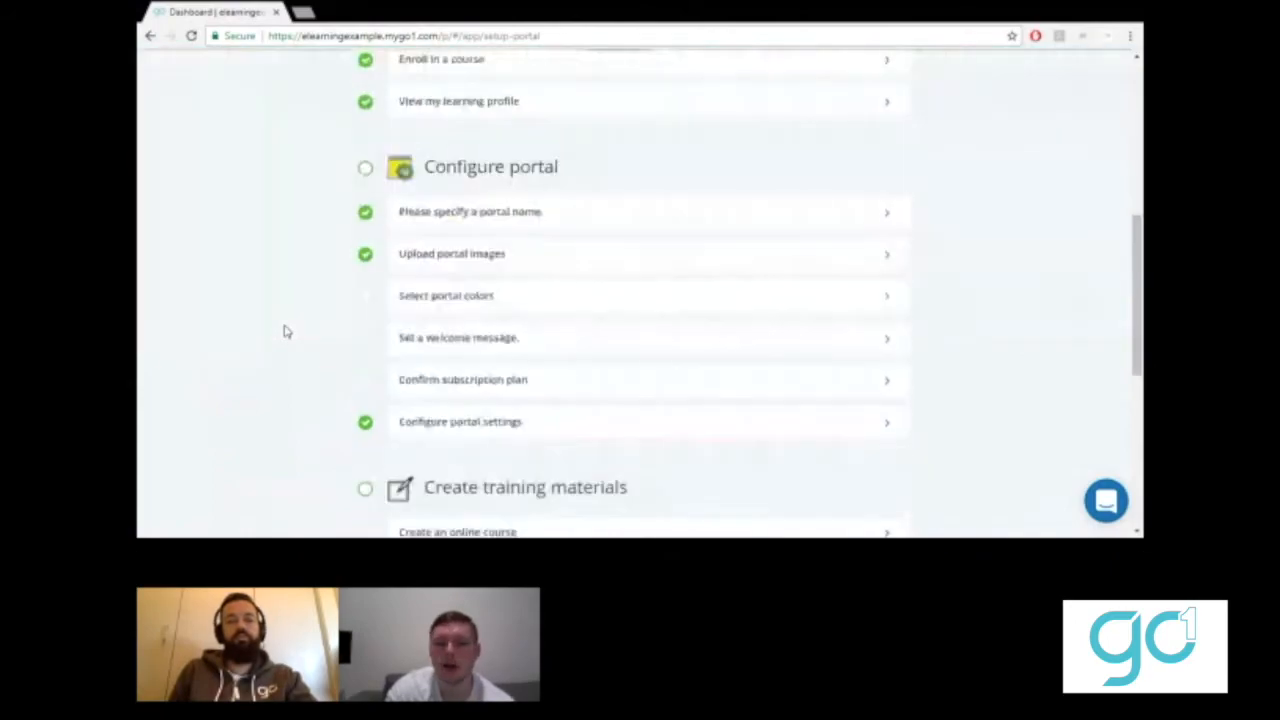
scroll(285, 331, "down", 3)
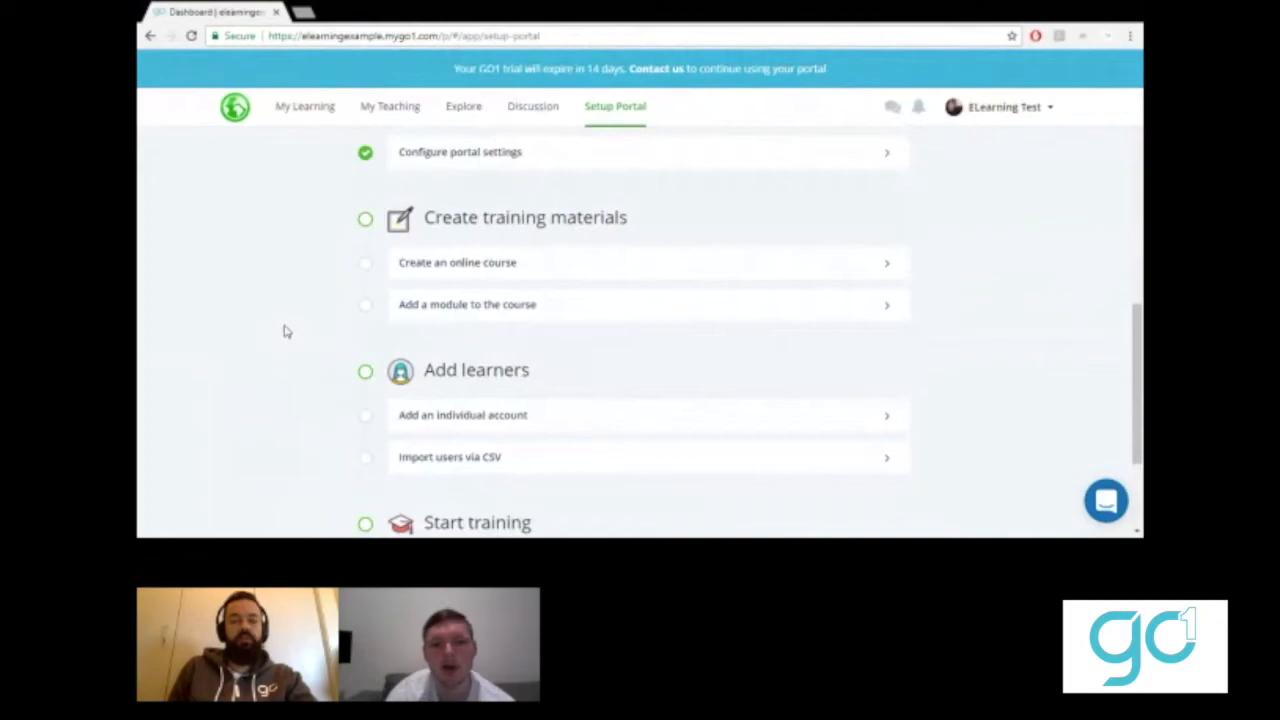
- Open Create an online course, browse the Manage Courses table, then return to Setup Portal
left_click(477, 265)
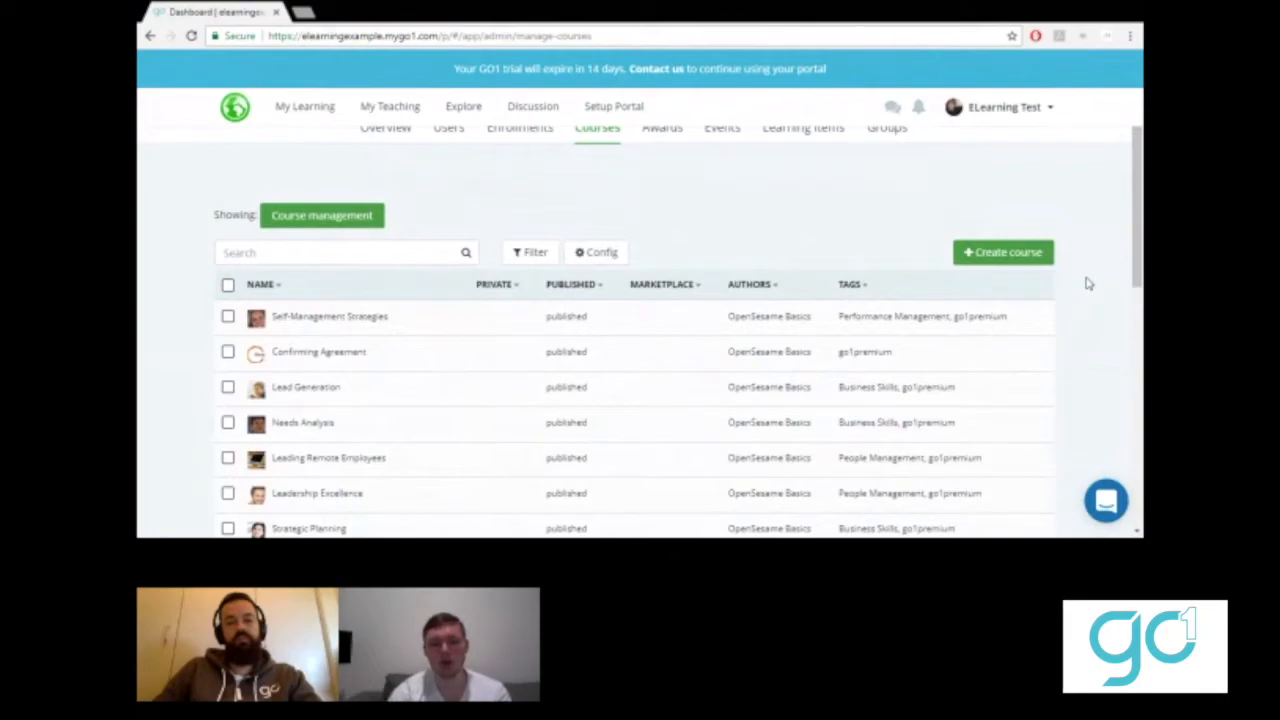
scroll(1089, 284, "down", 10)
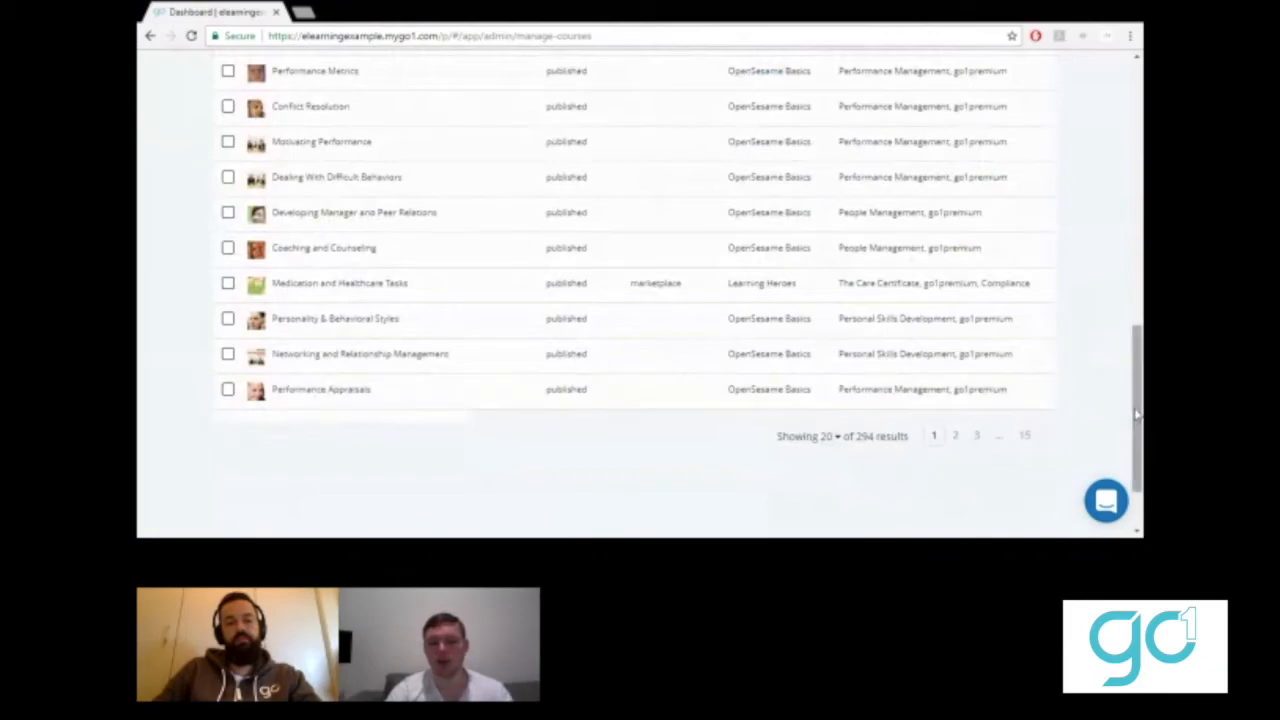
left_click_drag(1137, 413, 1130, 204)
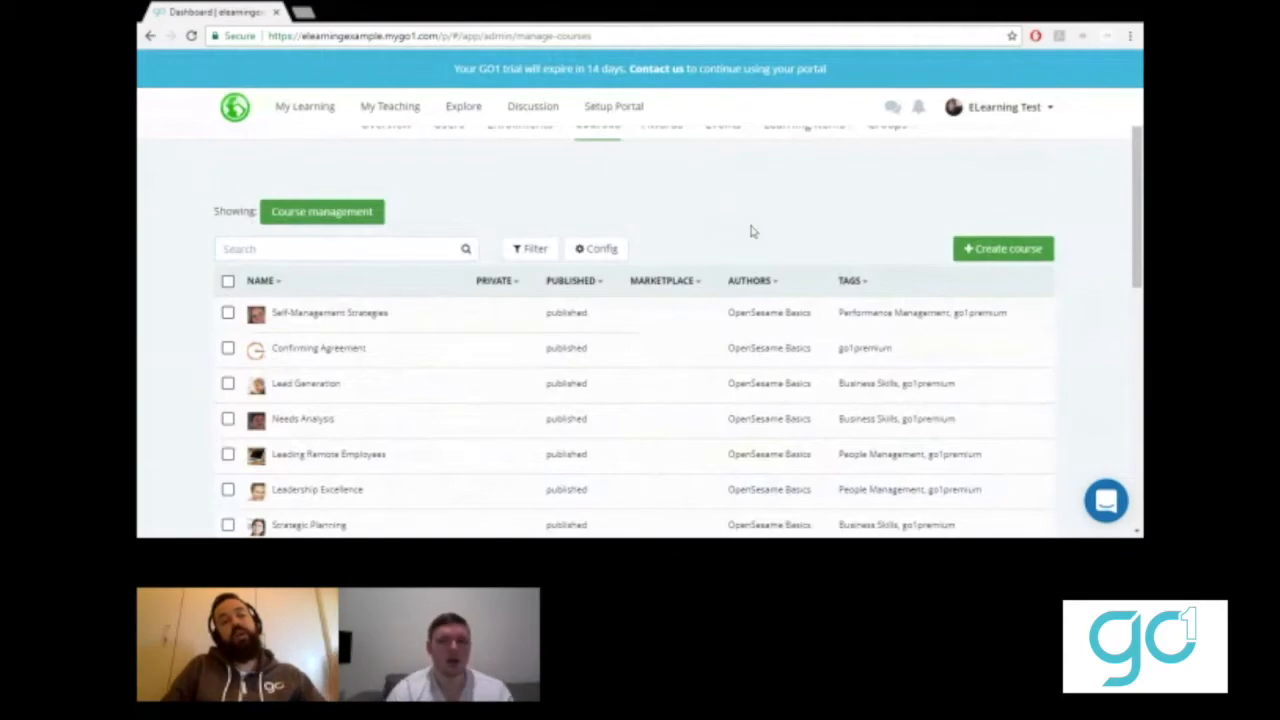
left_click(615, 110)
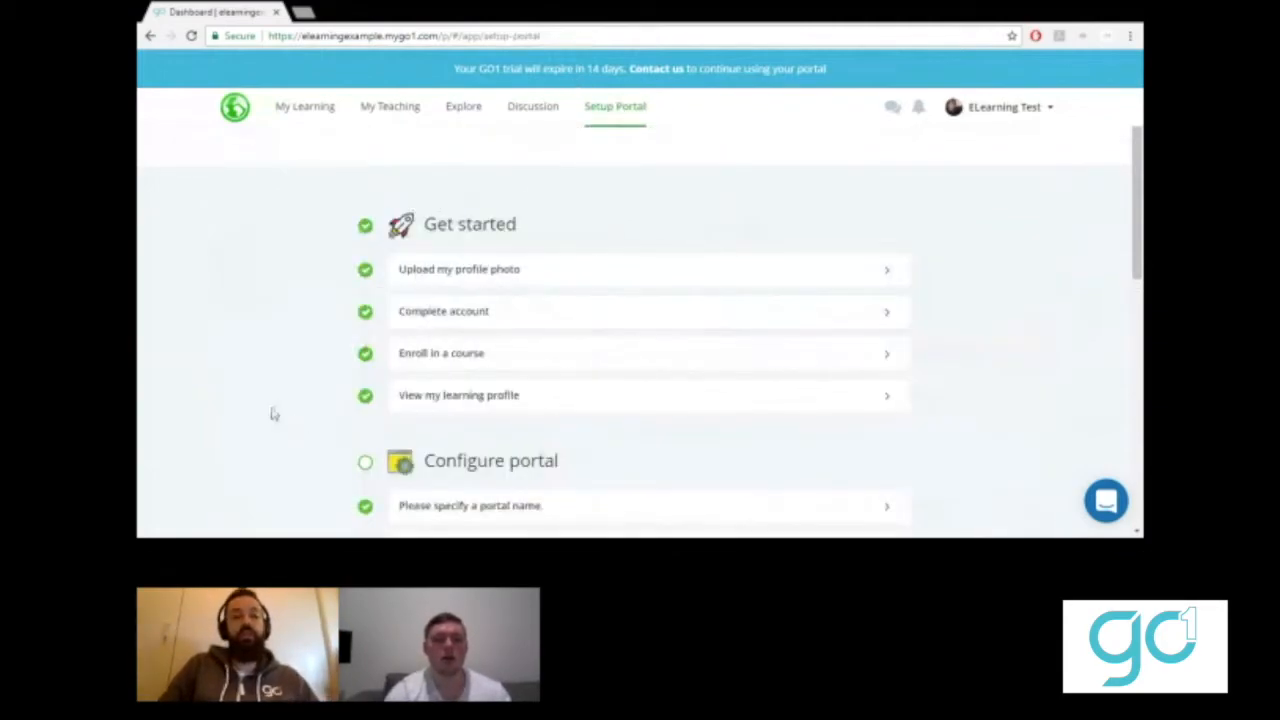
- Review the Portal Information and Configuration settings pages
scroll(273, 413, "down", 4)
left_click(445, 343)
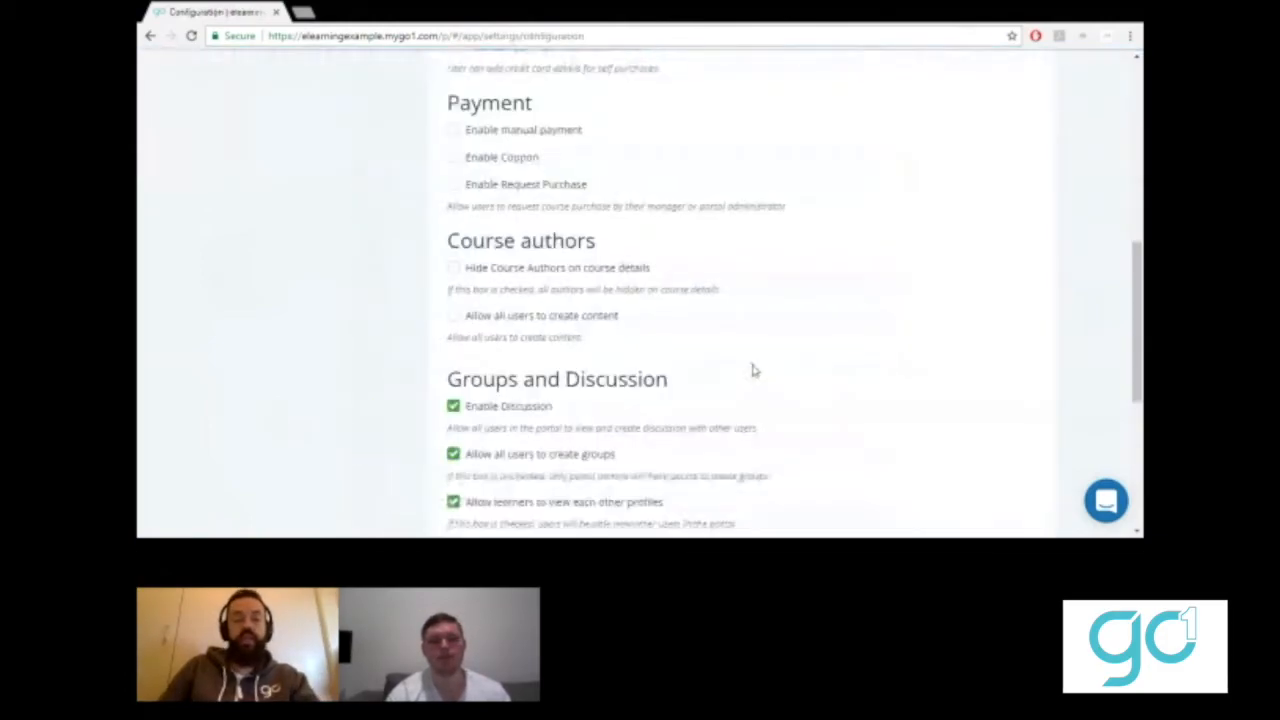
scroll(754, 371, "up", 6)
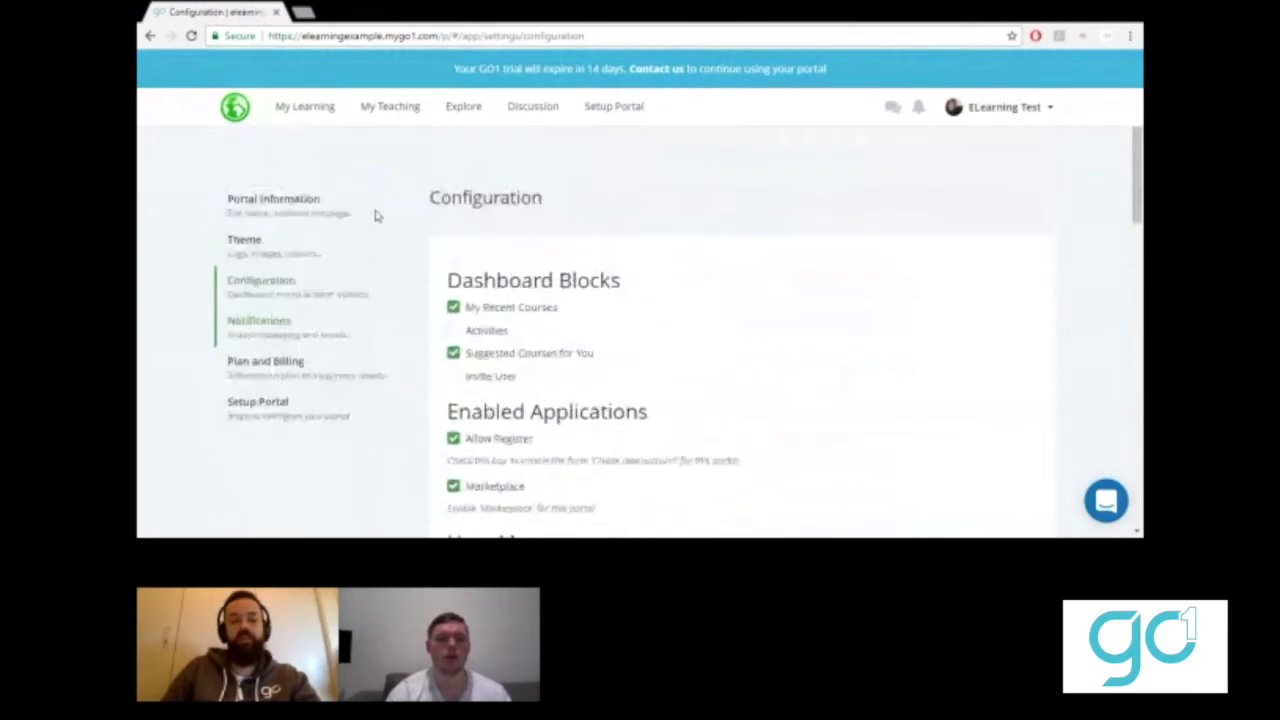
left_click(300, 200)
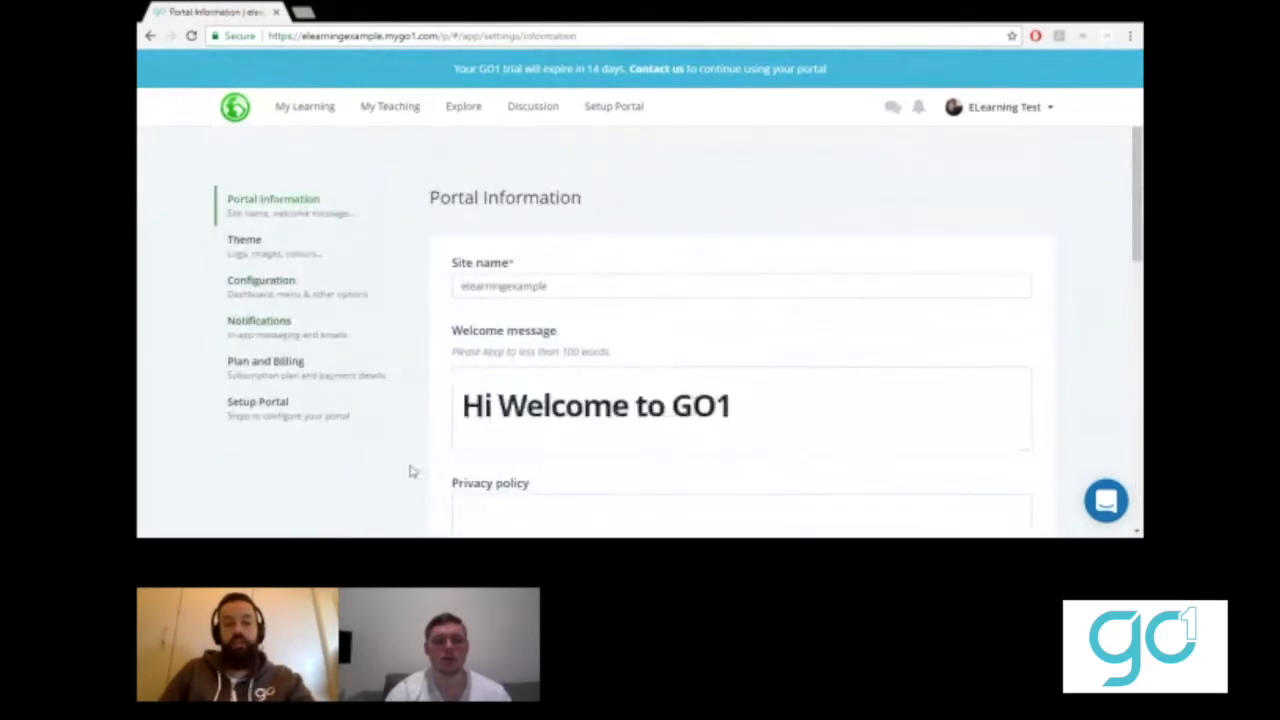
scroll(435, 496, "down", 2)
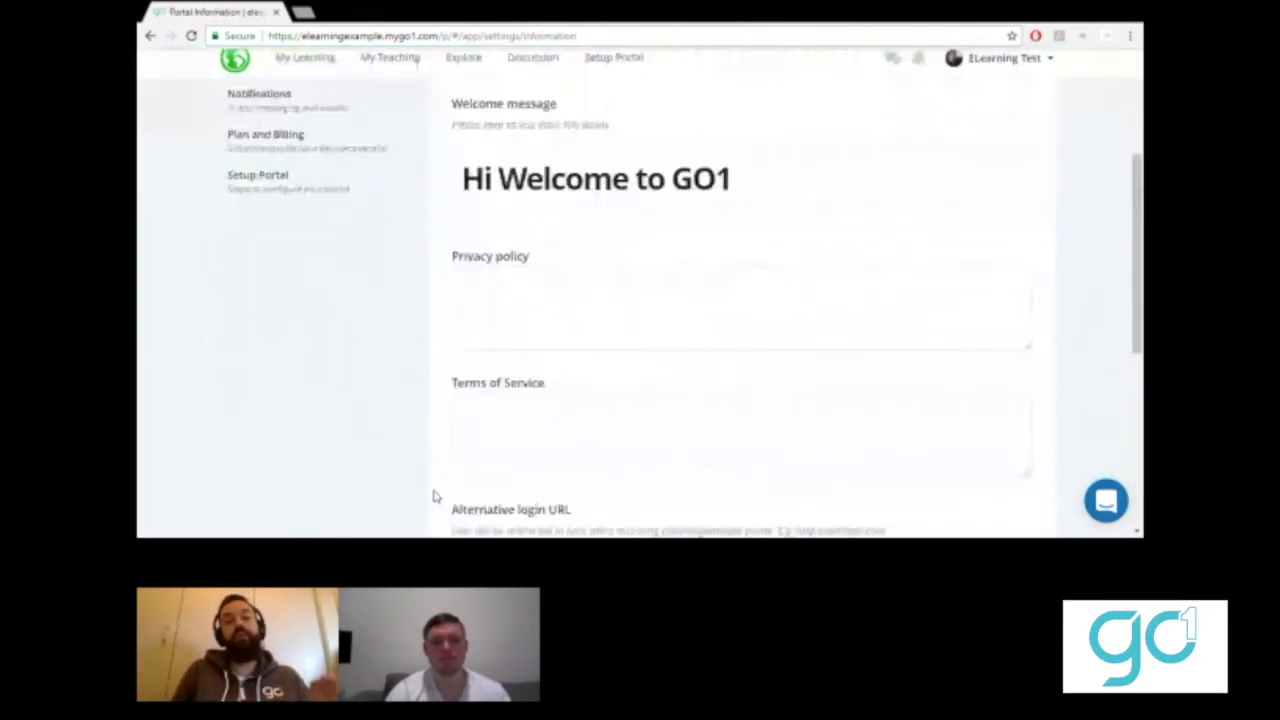
scroll(435, 496, "down", 1)
scroll(435, 496, "down", 2)
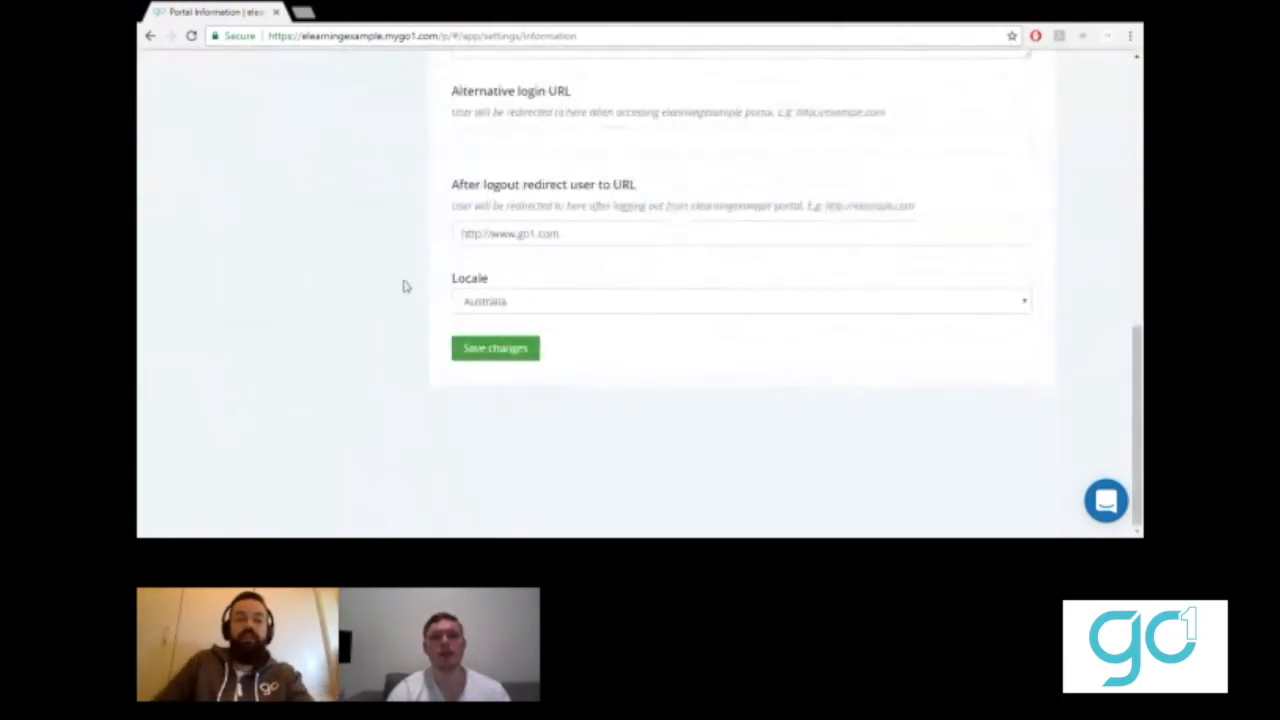
scroll(405, 287, "up", 5)
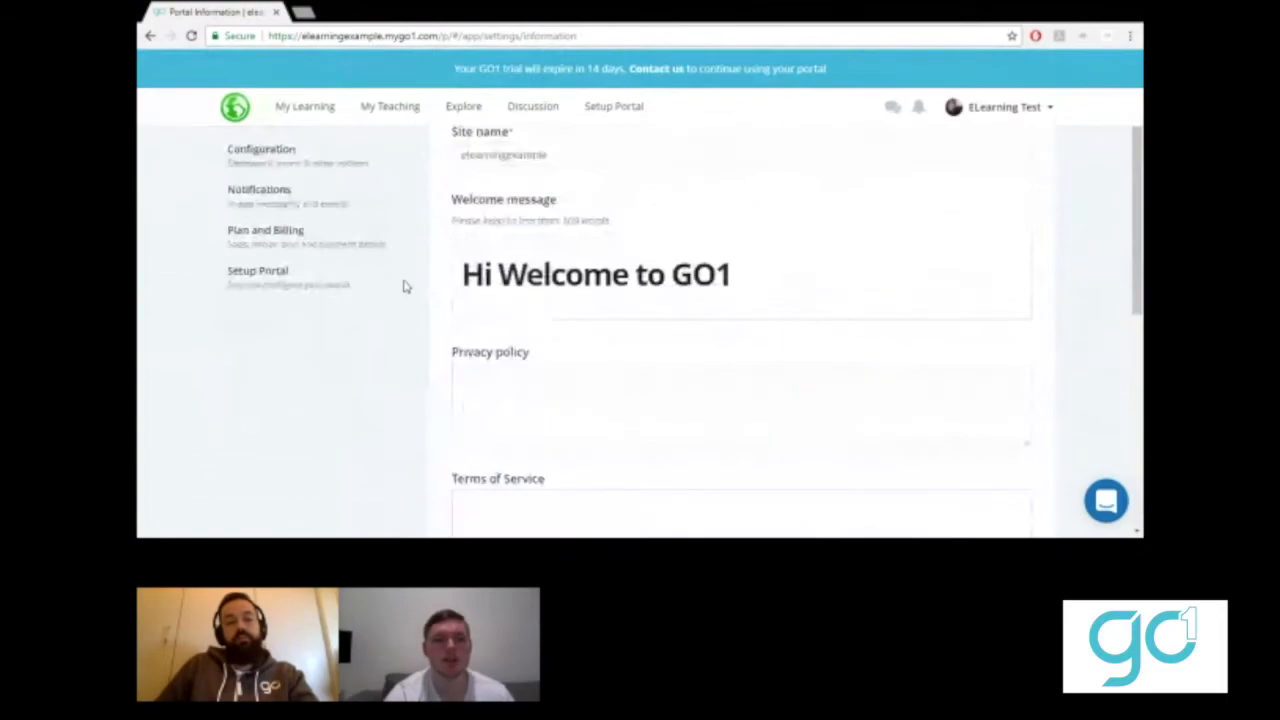
left_click(261, 282)
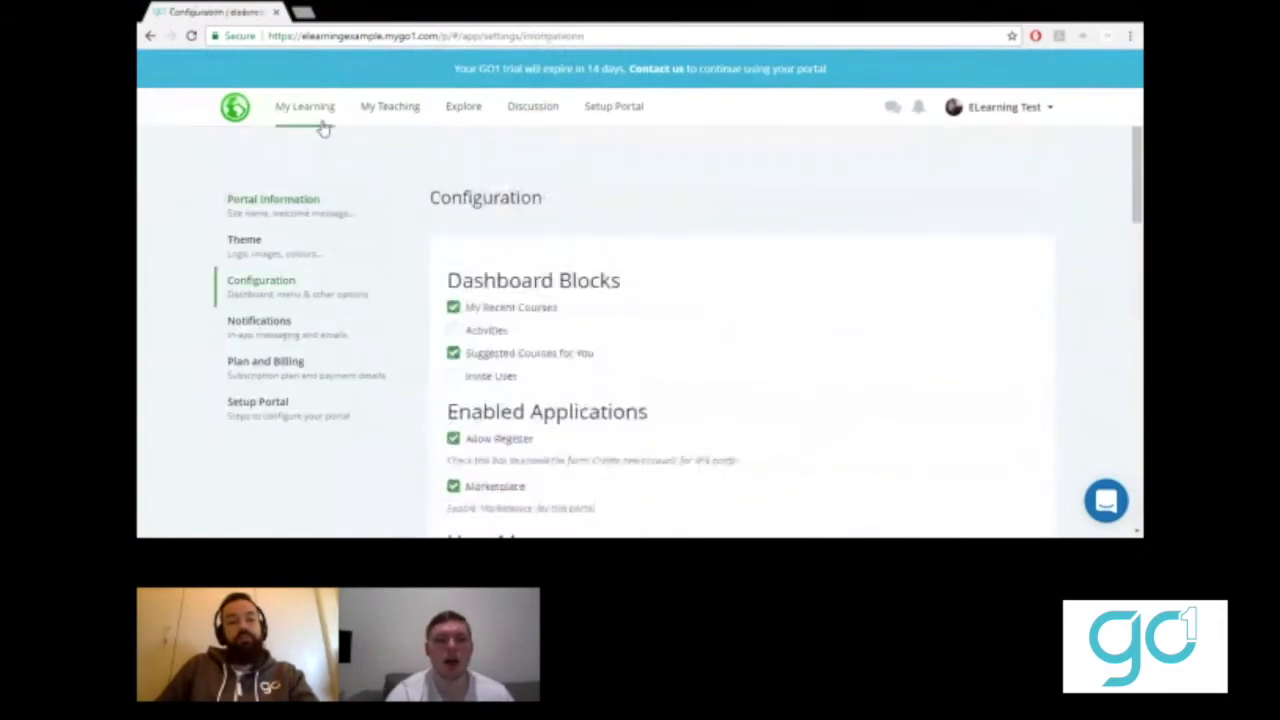
left_click(282, 203)
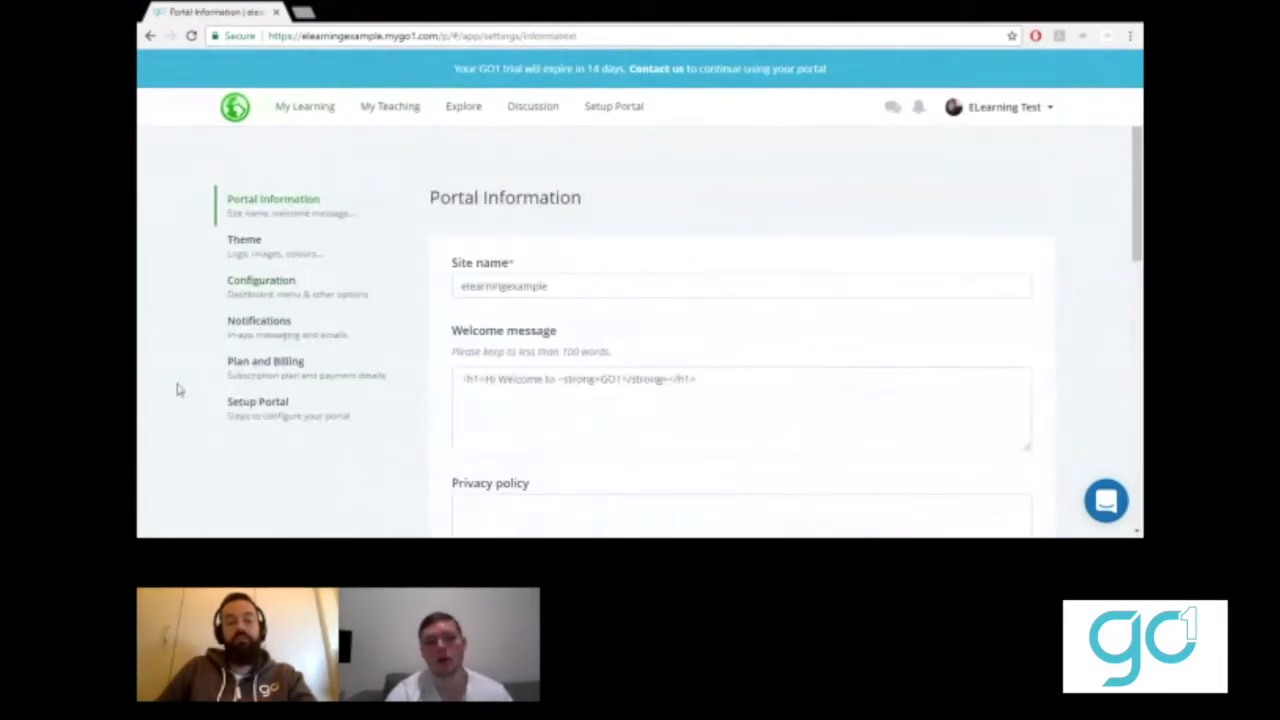
scroll(178, 389, "down", 10)
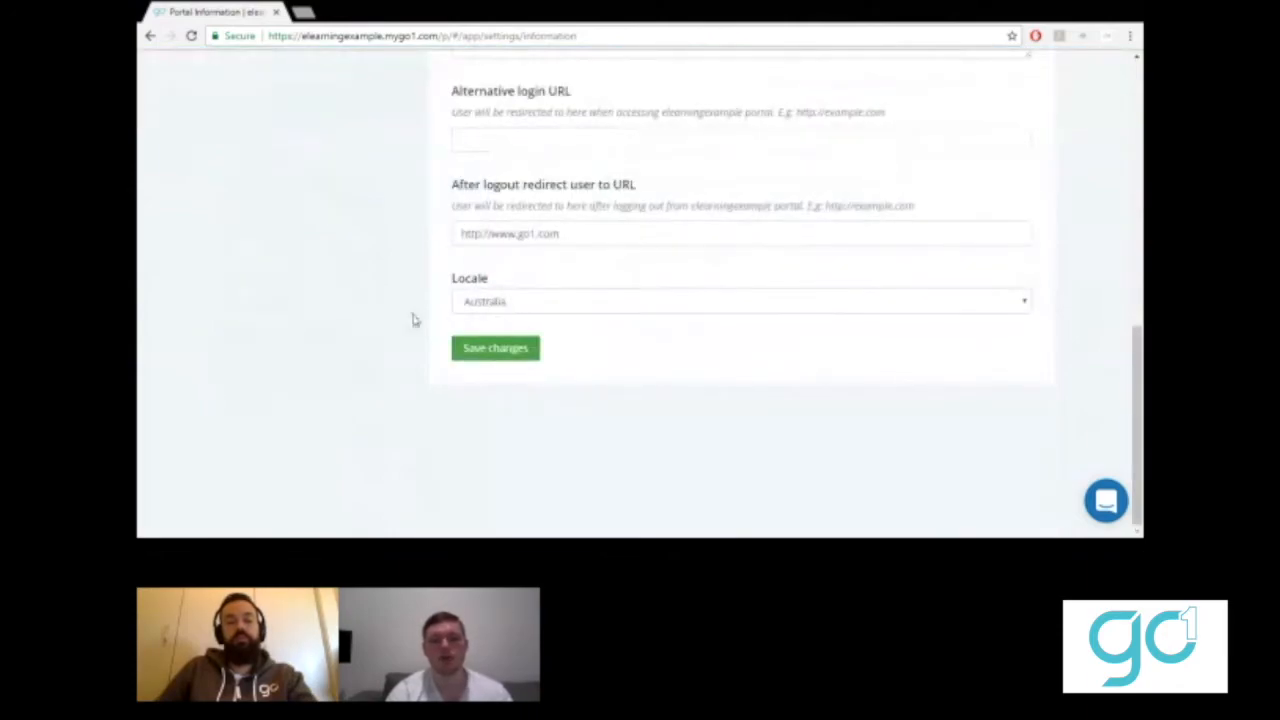
scroll(400, 315, "up", 10)
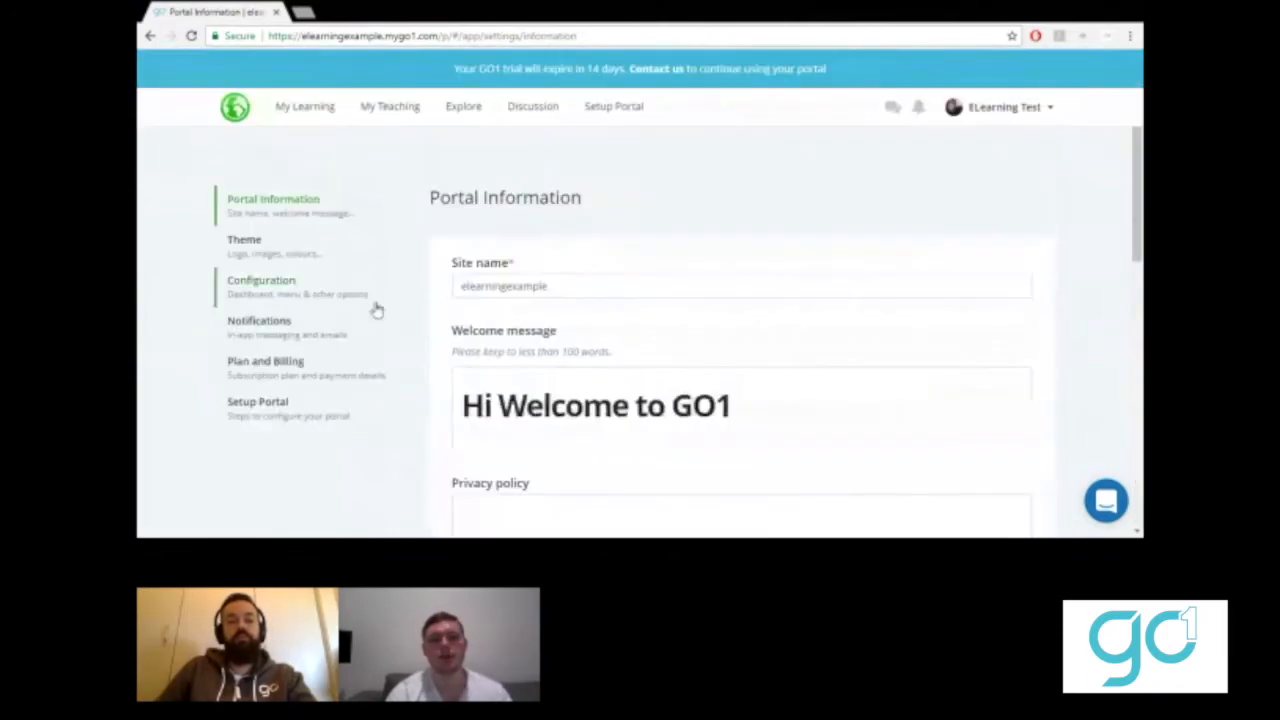
- Go back to the setup checklist and start the Create an online course step
left_click(590, 112)
scroll(253, 400, "down", 10)
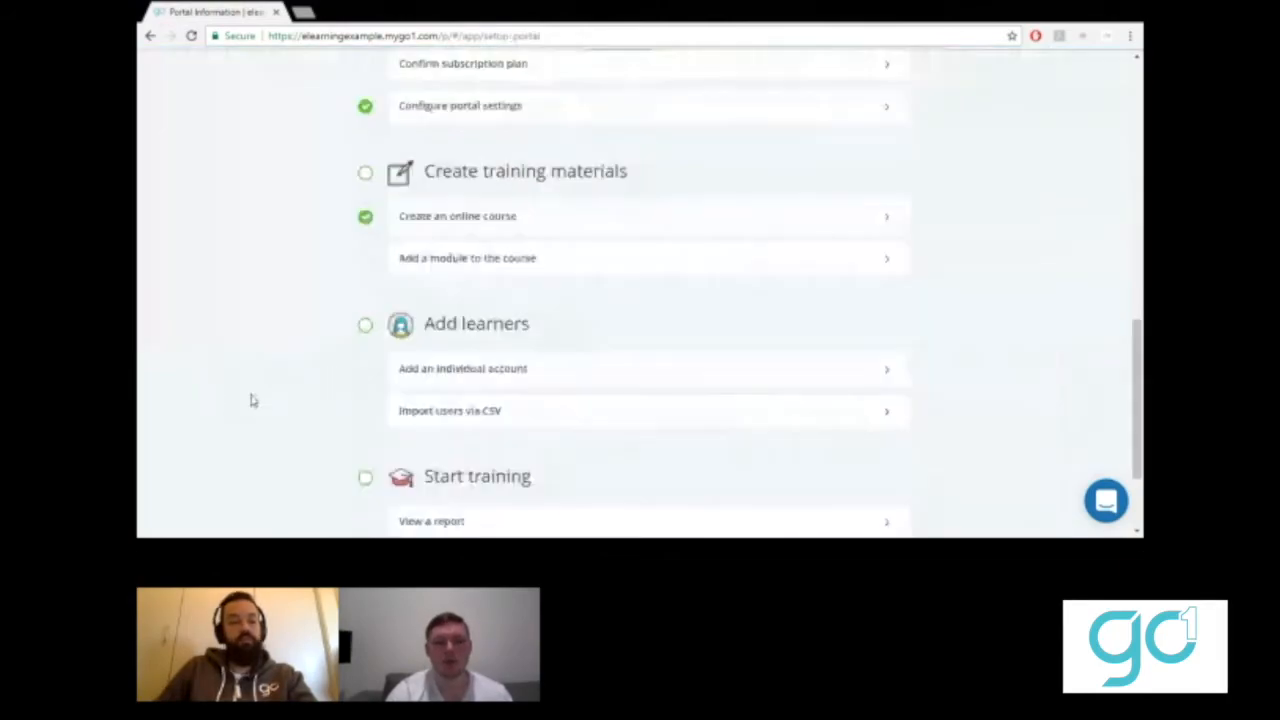
left_click(487, 216)
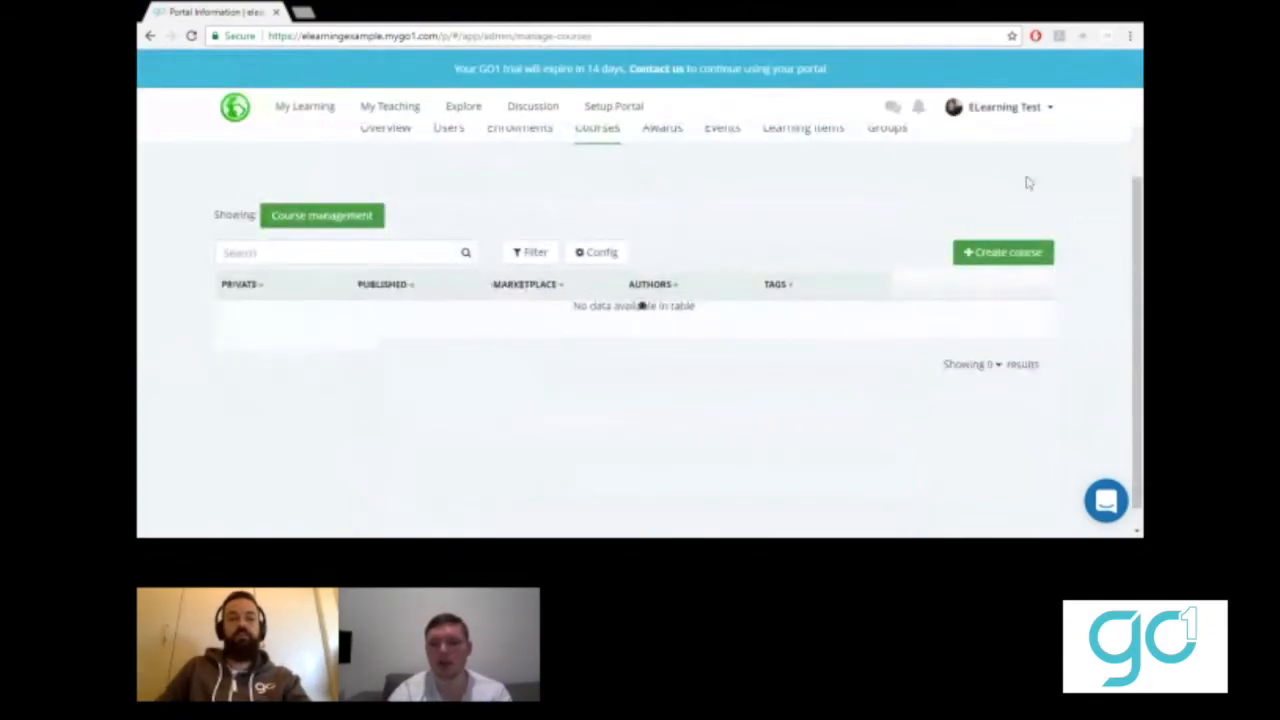
- Create a new course and title it 'Test Course'
left_click(993, 253)
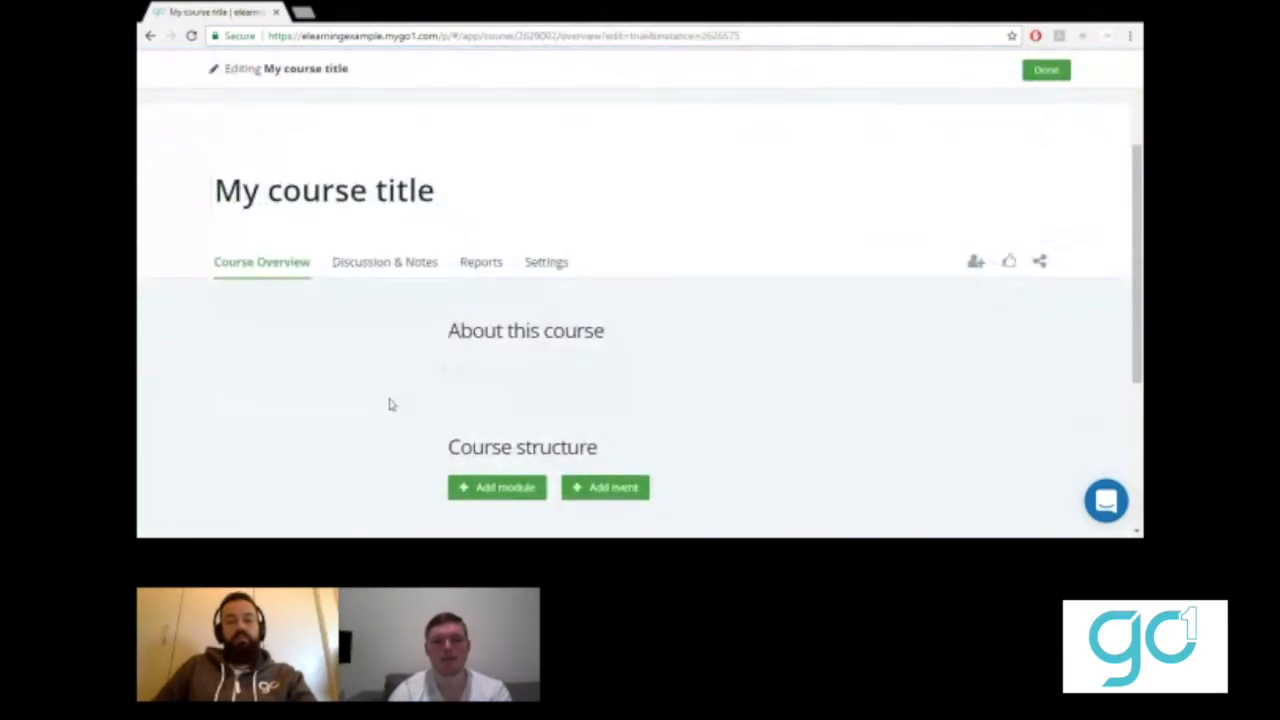
left_click_drag(436, 192, 139, 210)
type("Test Course")
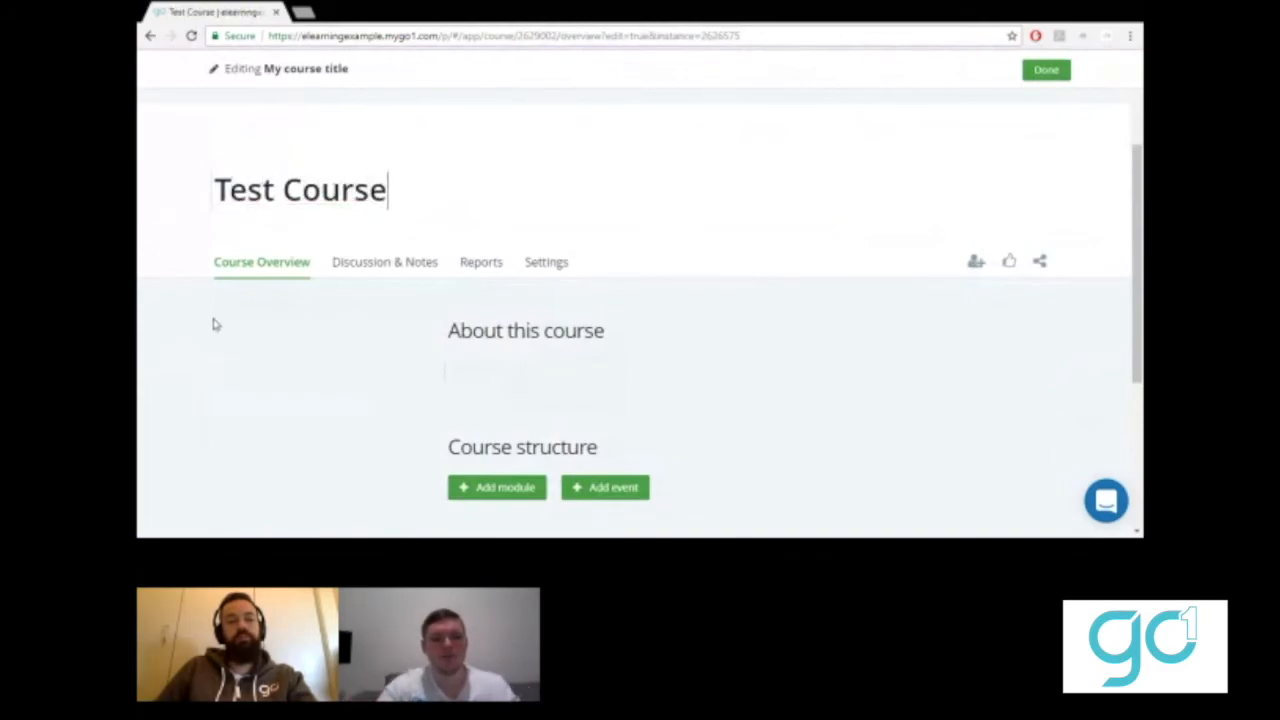
- Enter 'Description here' as the About this course description
scroll(211, 320, "down", 1)
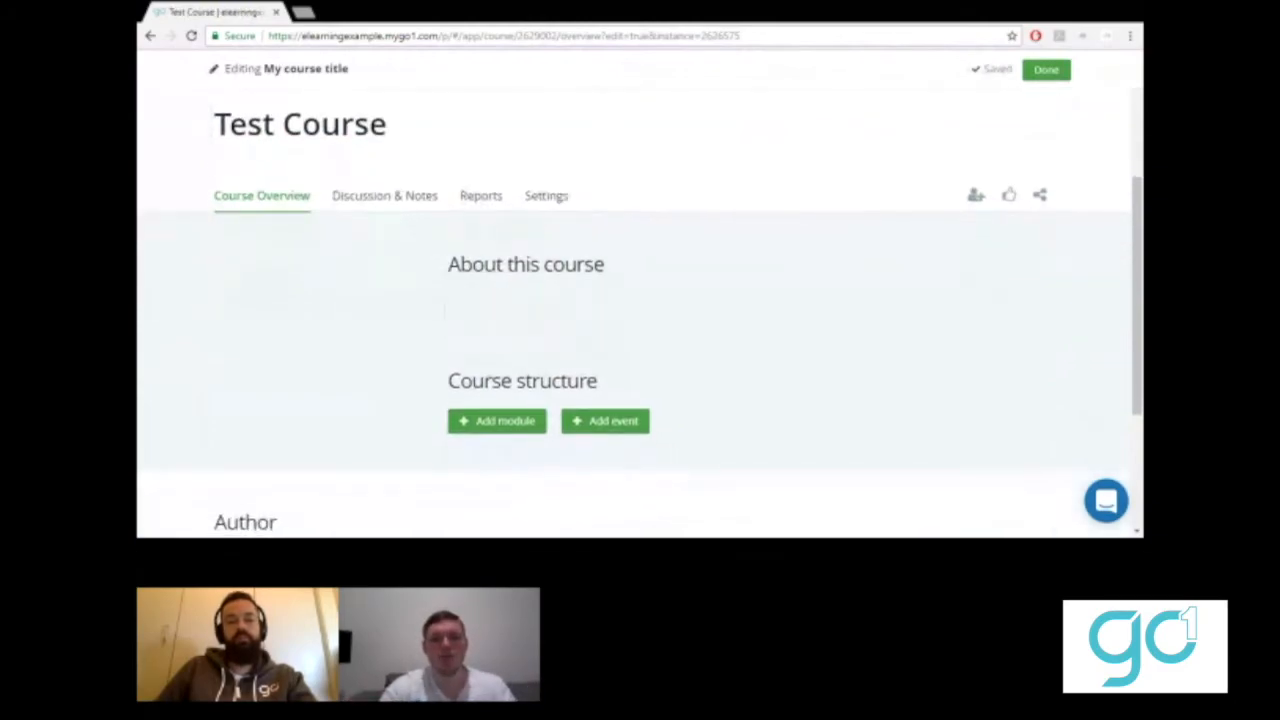
left_click(497, 295)
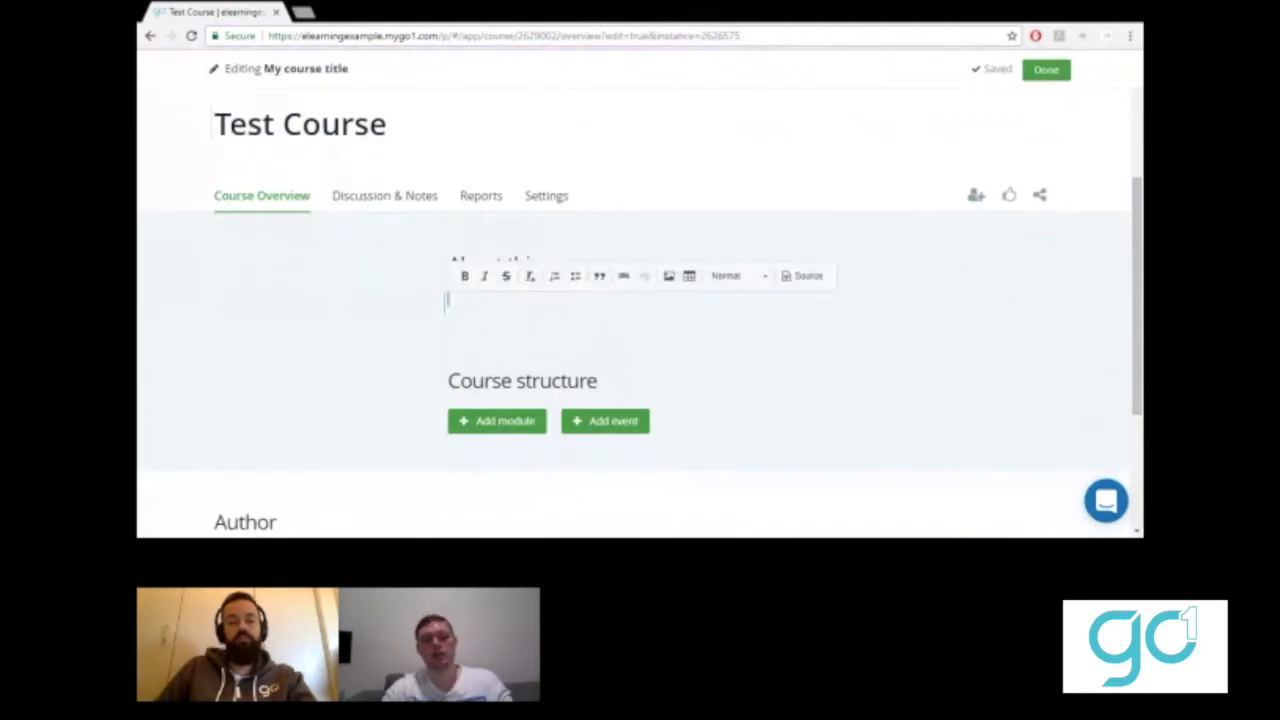
type("Description fiere")
left_click(310, 408)
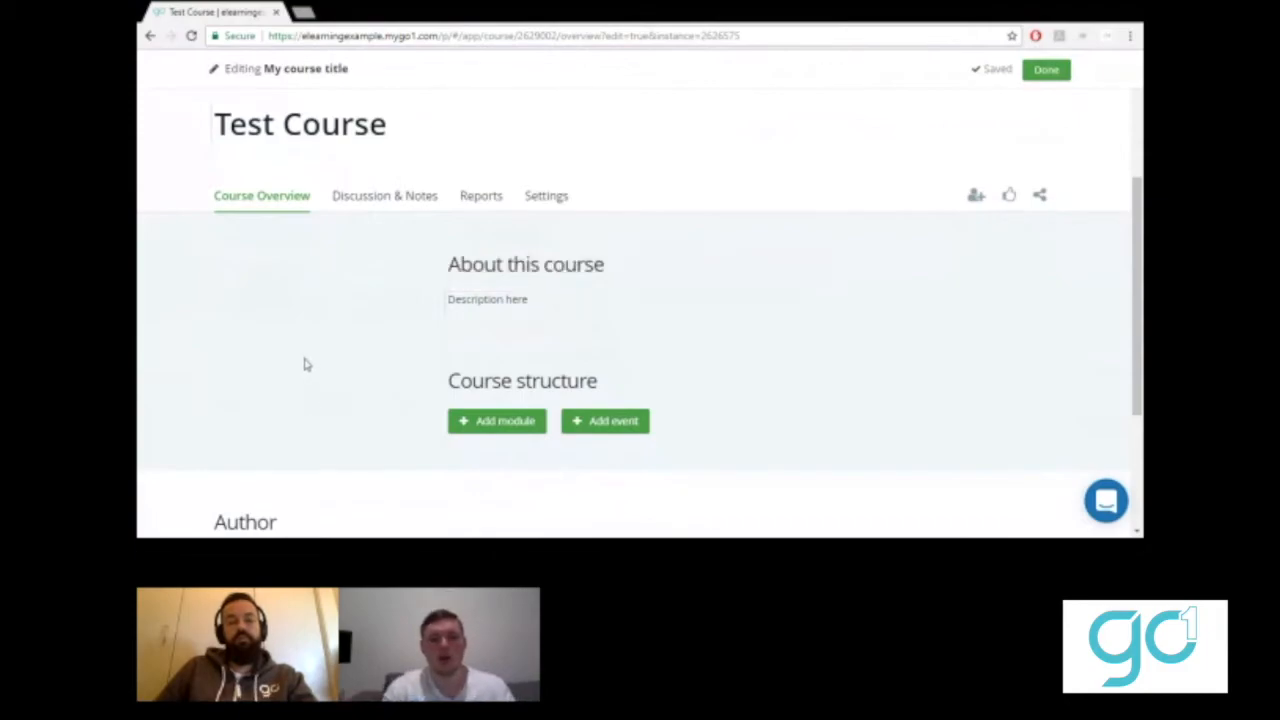
scroll(304, 364, "down", 3)
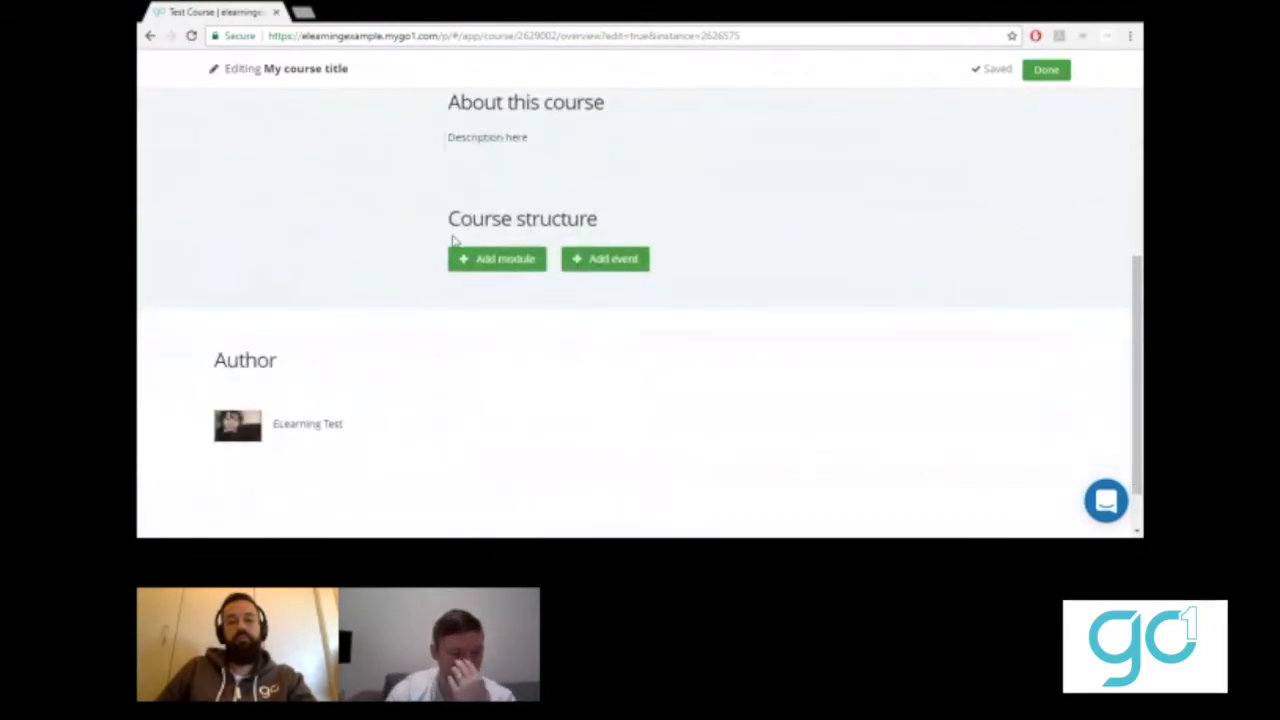
- Create a new module, trimming the typed 'Course - Module - Resources' title down to 'Module'
left_click(478, 261)
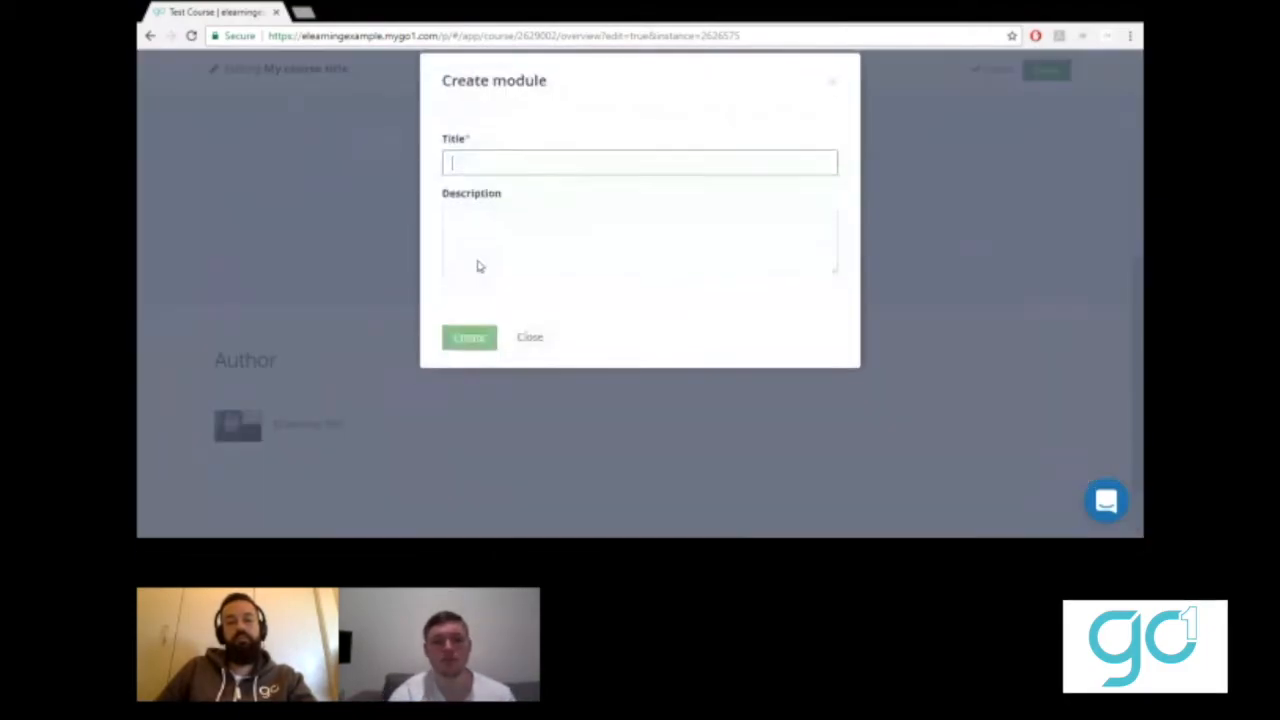
type("Course")
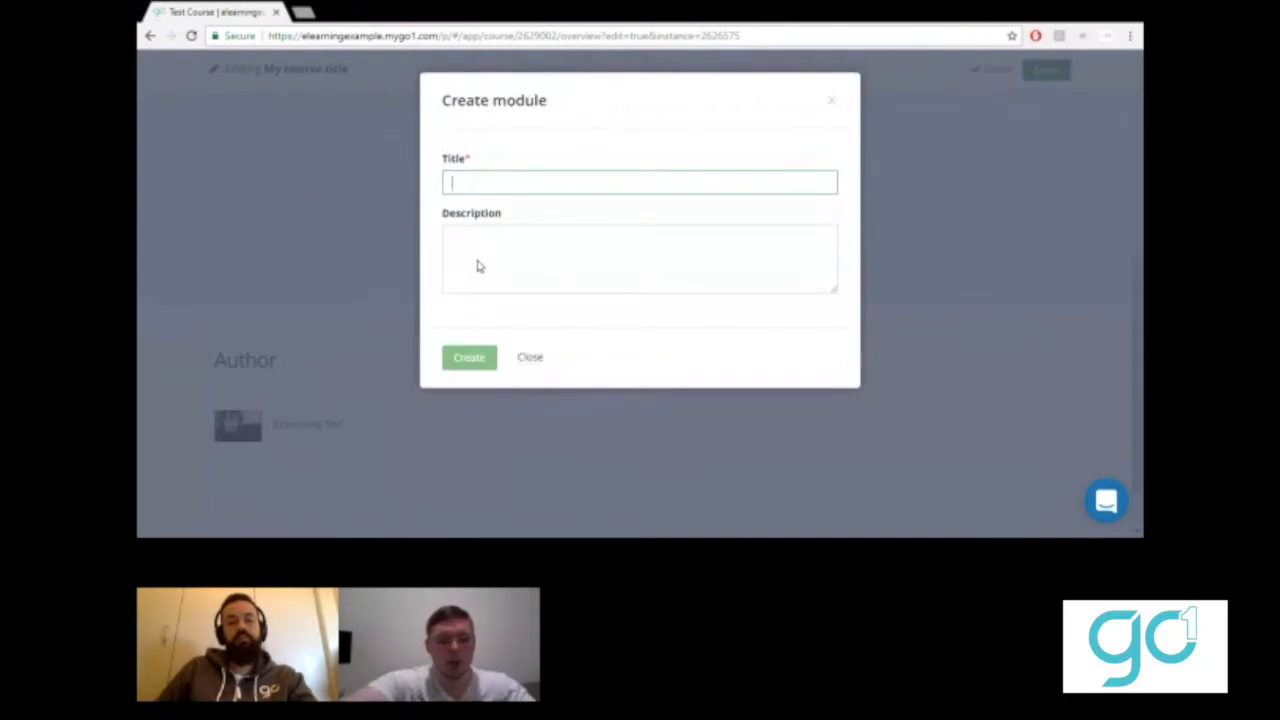
type(" - Module - ")
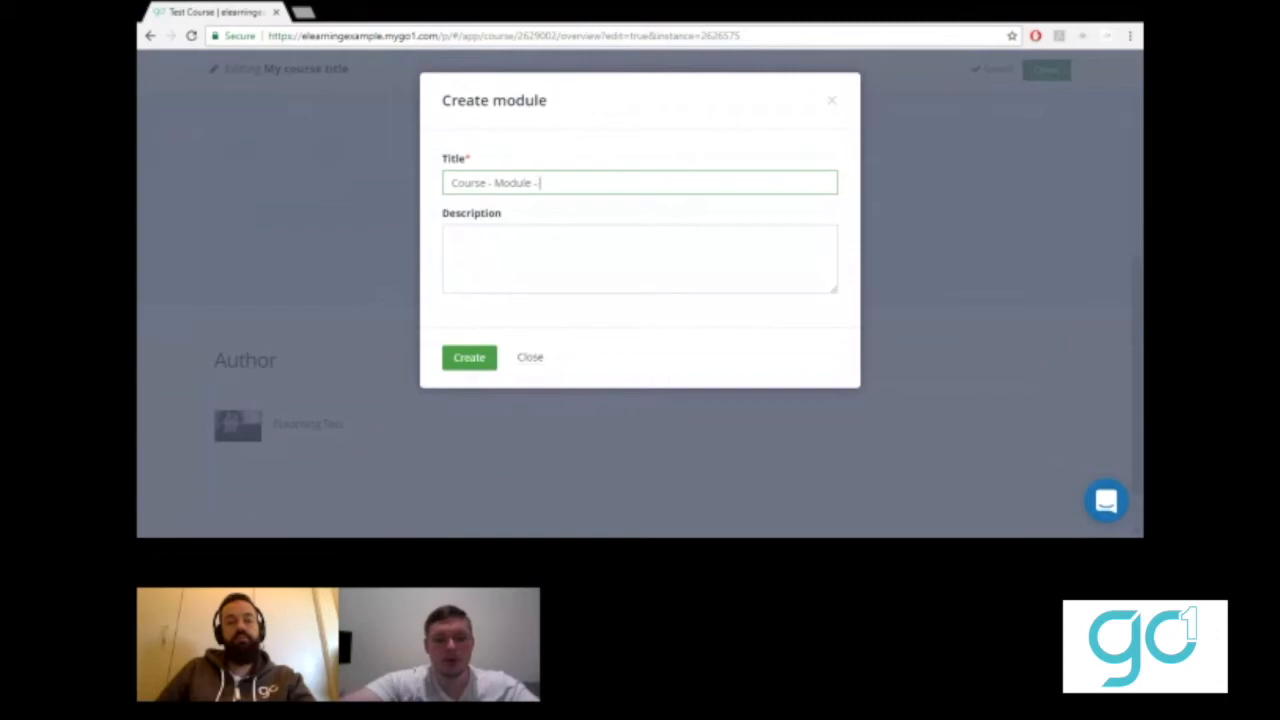
type("Res")
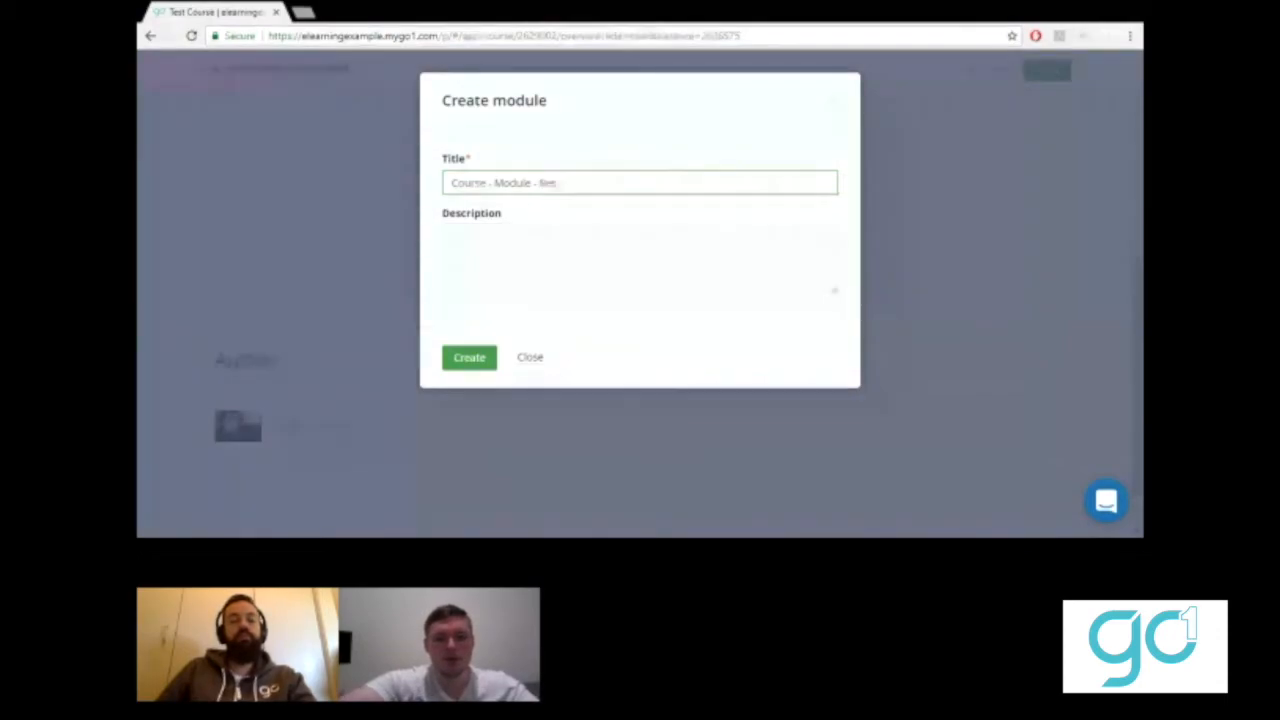
type("ources")
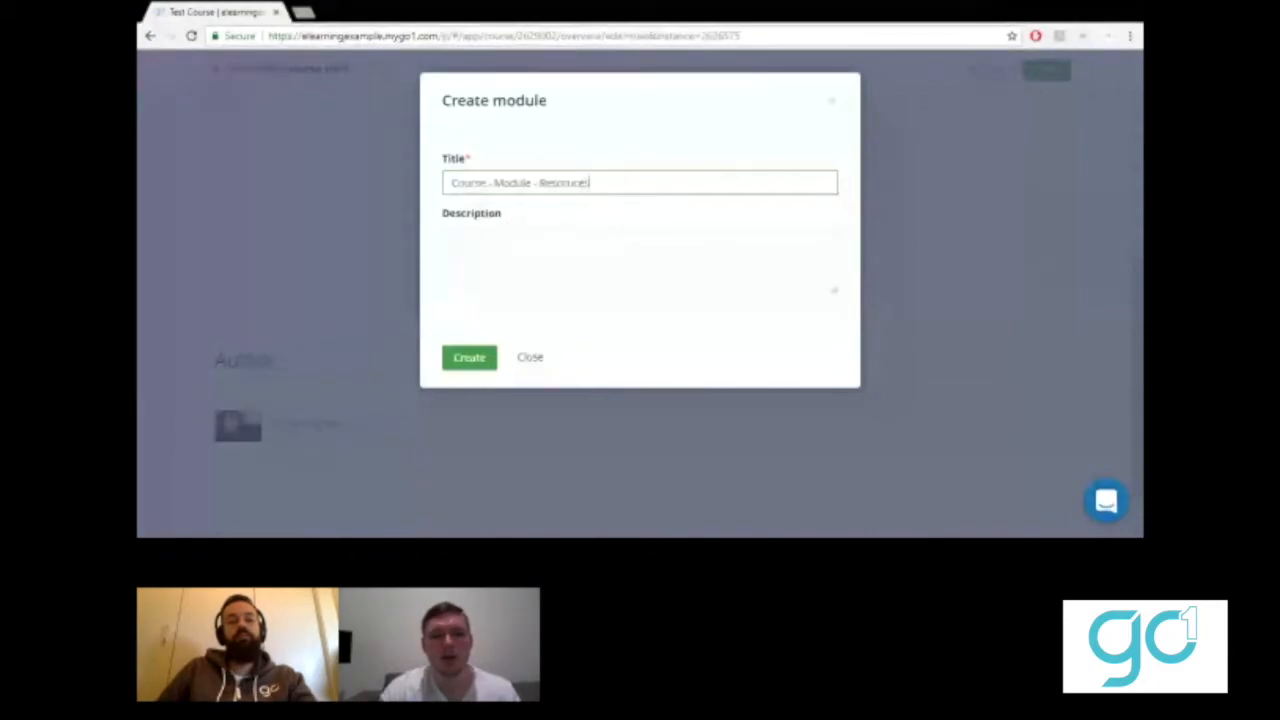
left_click_drag(493, 183, 163, 200)
key("BackSpace")
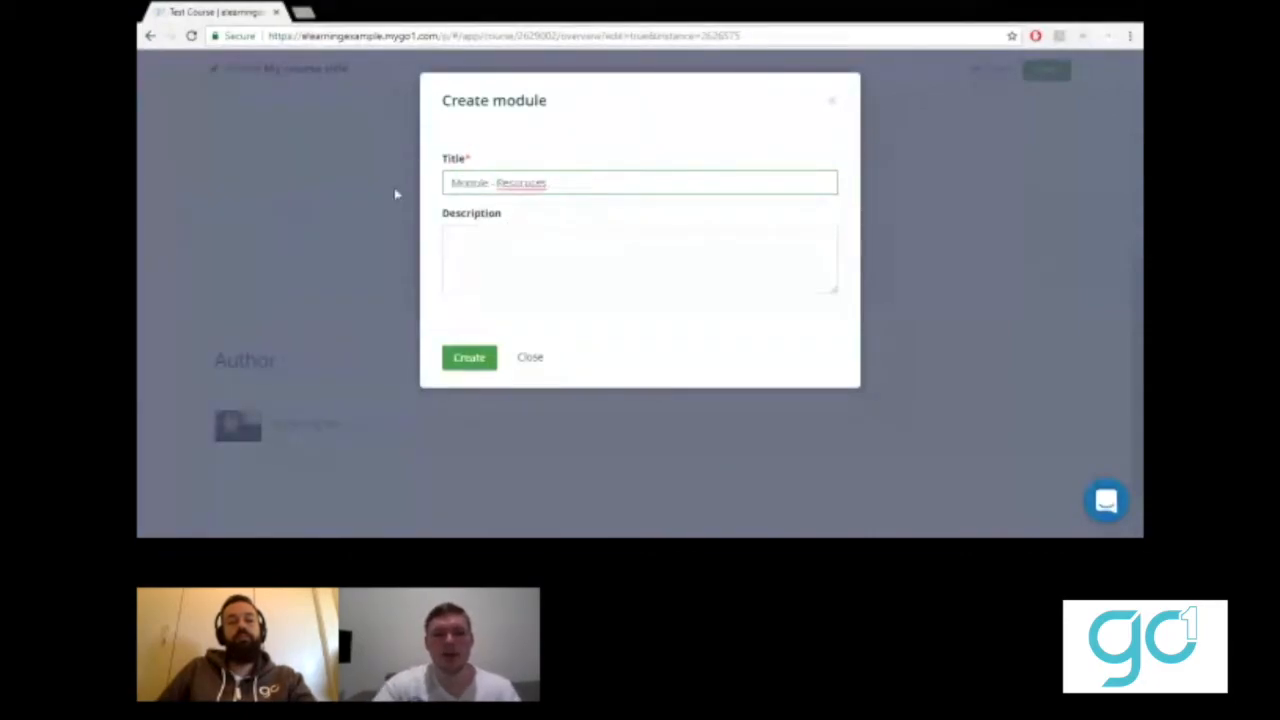
left_click_drag(548, 183, 490, 183)
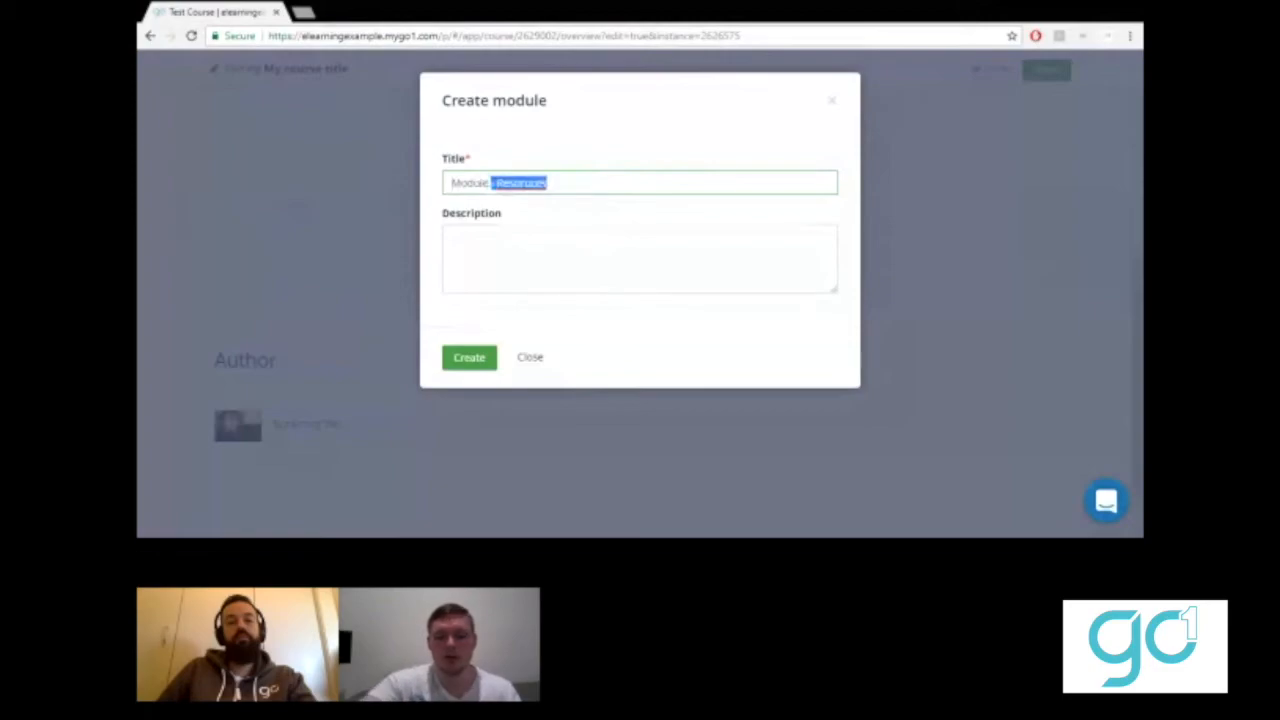
key("BackSpace")
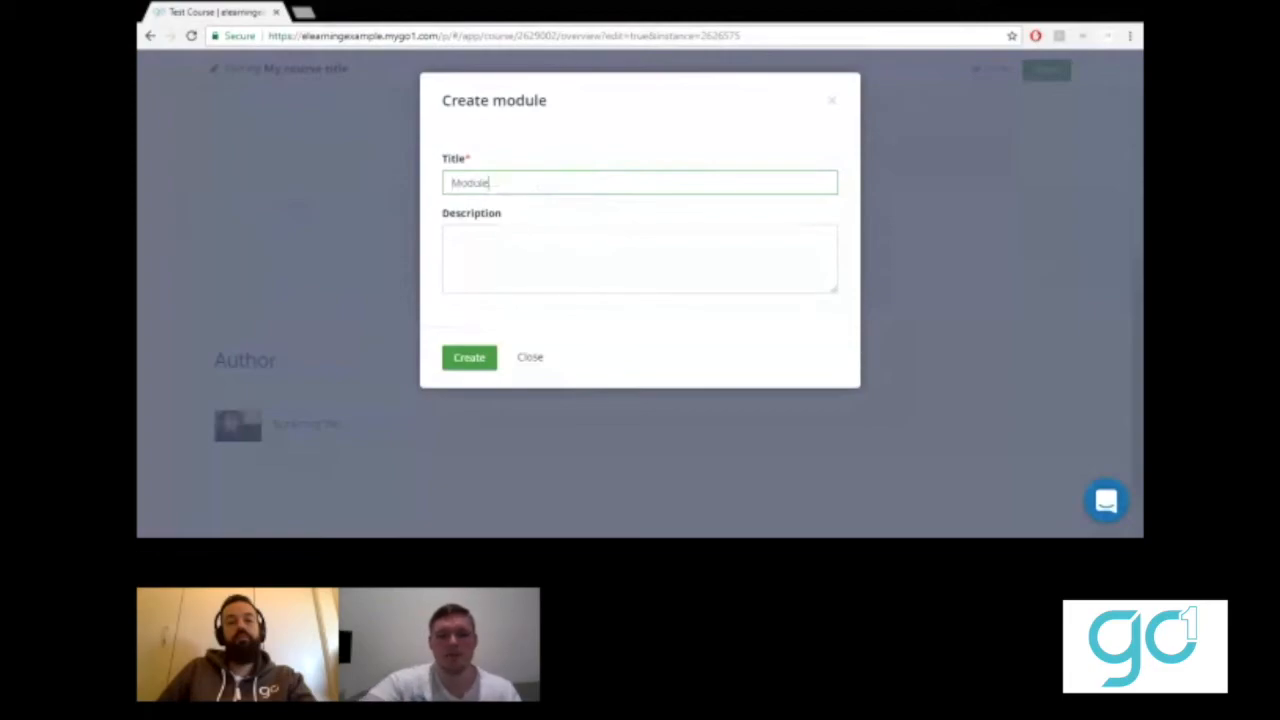
left_click(474, 358)
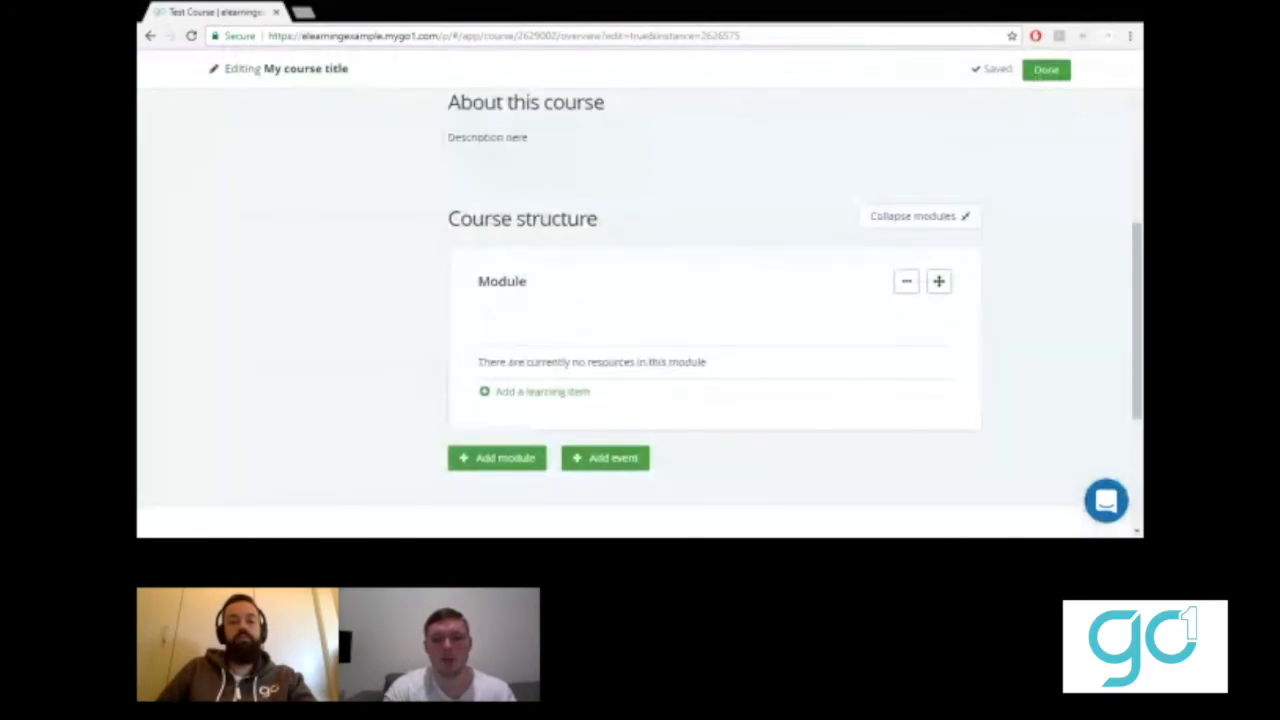
left_click(518, 303)
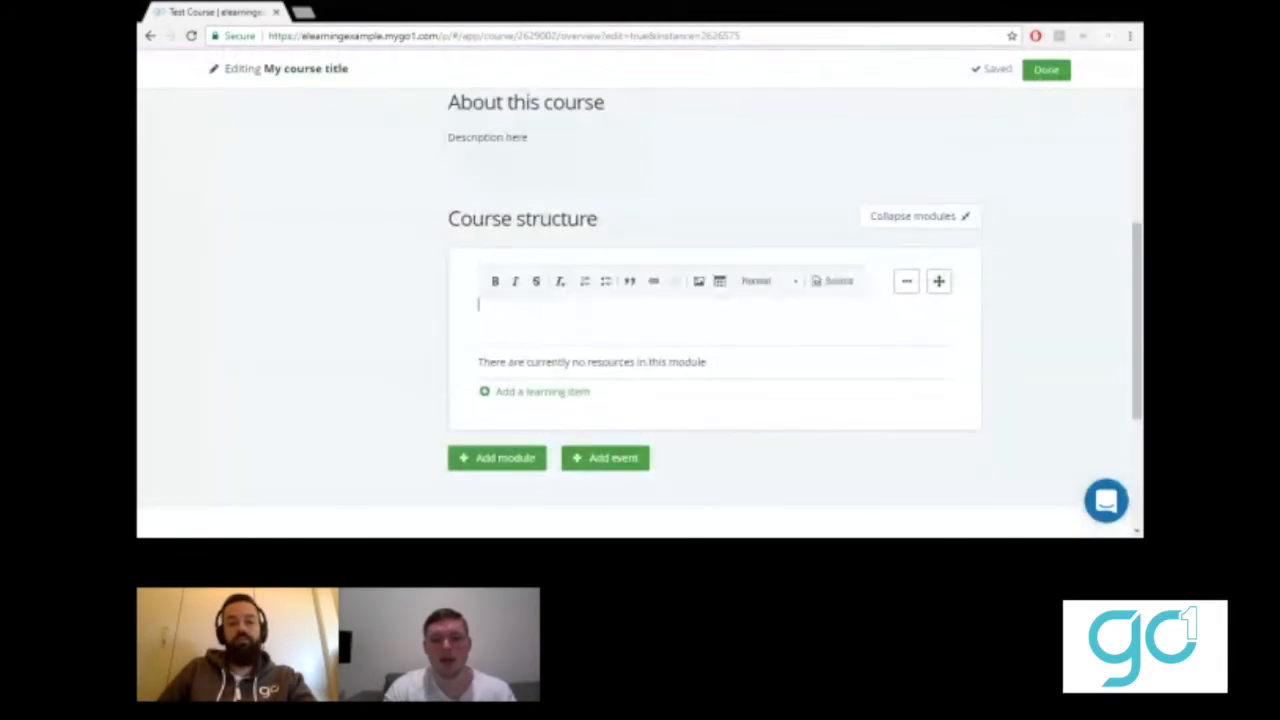
left_click(387, 340)
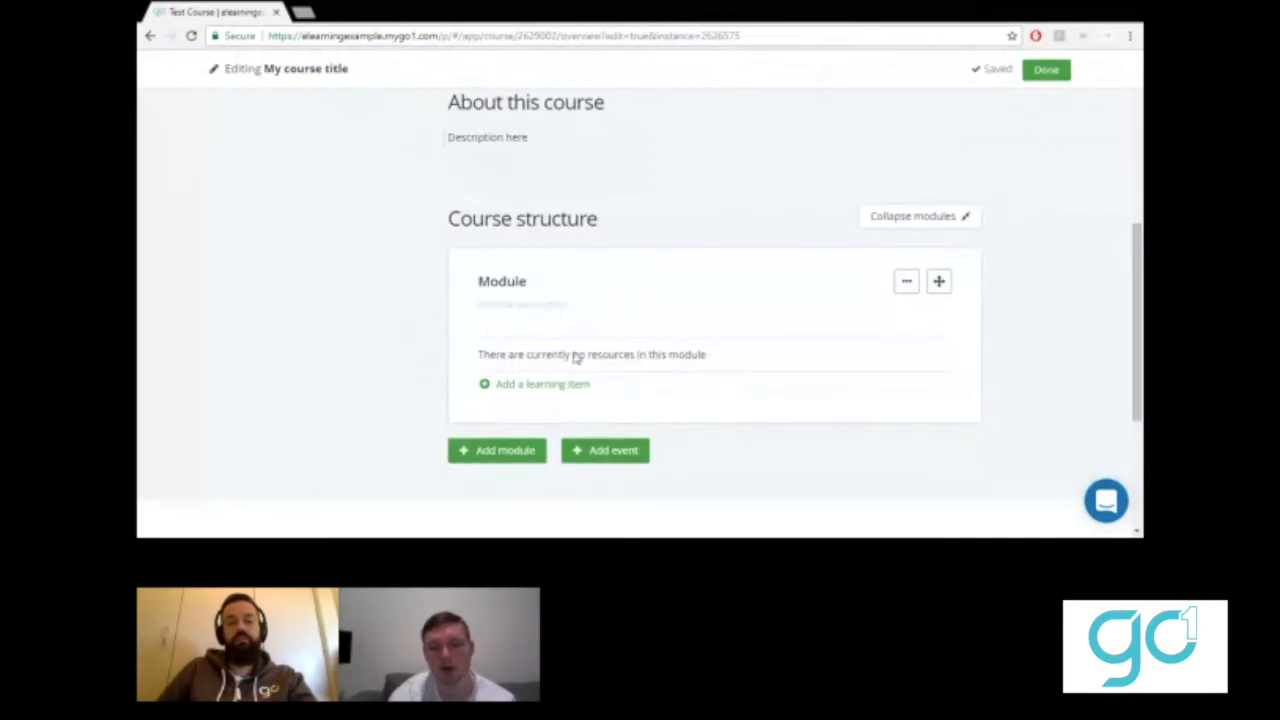
left_click(533, 388)
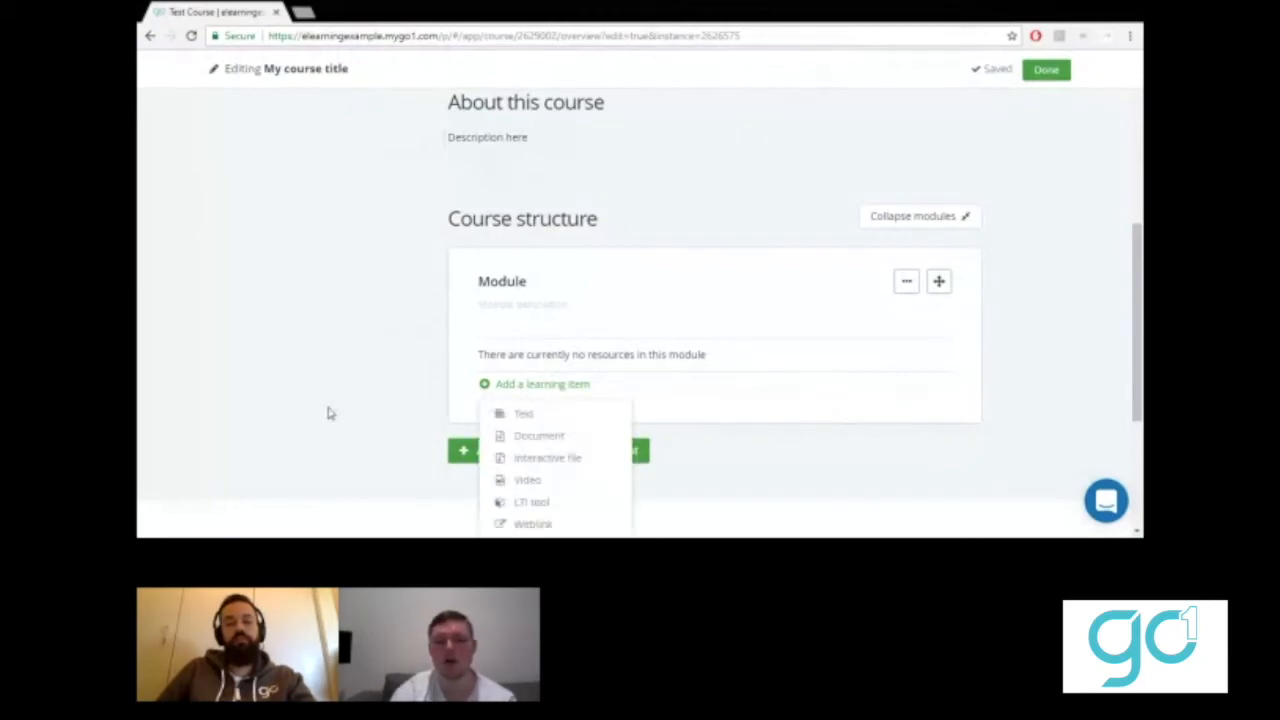
scroll(582, 478, "down", 4)
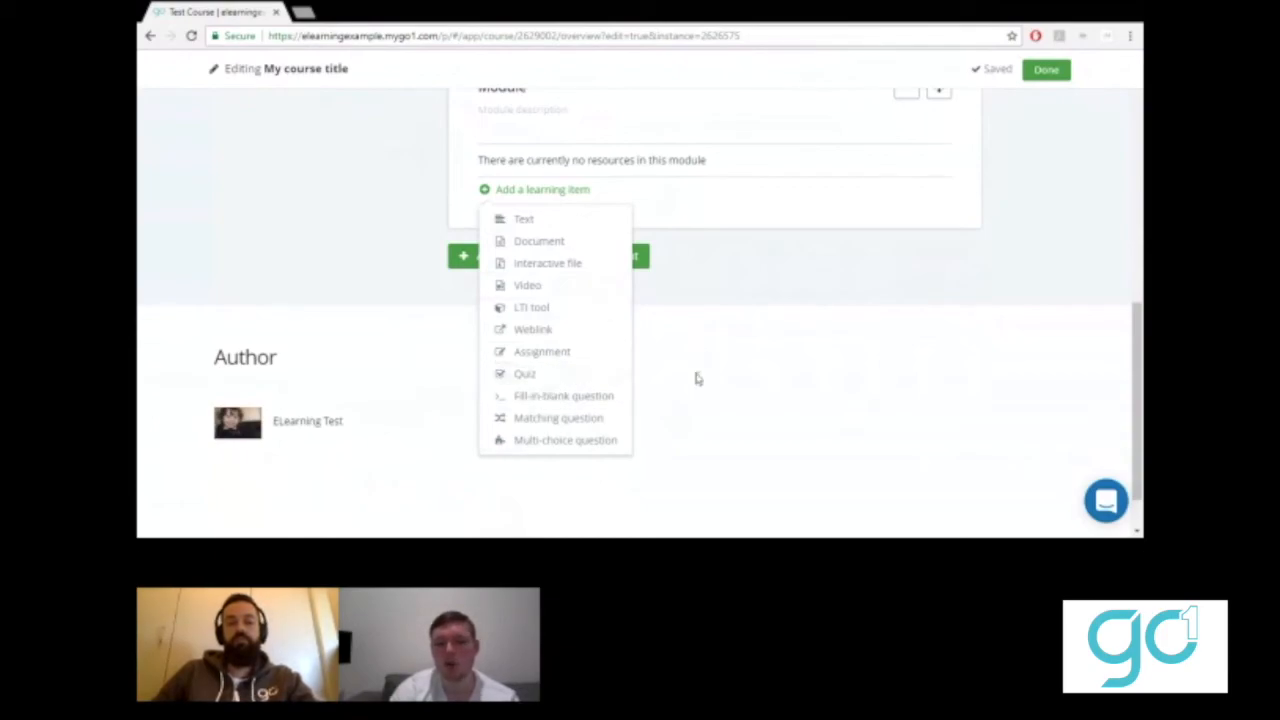
left_click(733, 367)
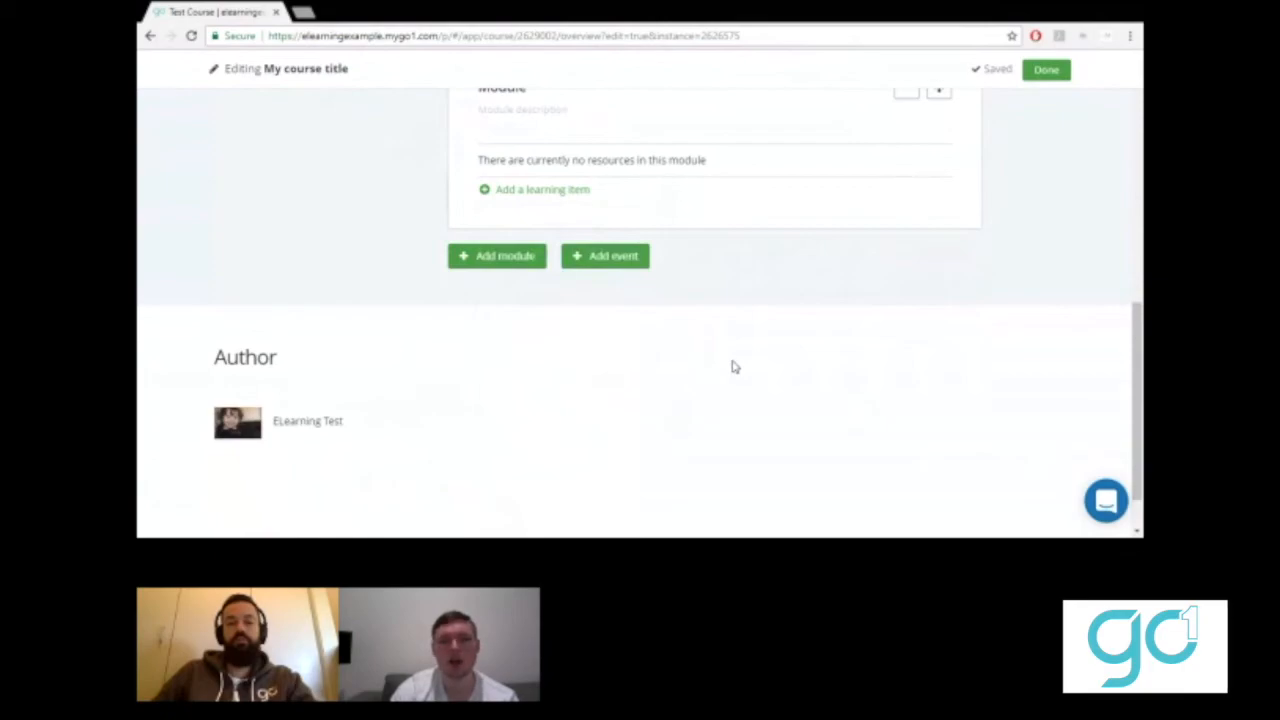
scroll(733, 367, "up", 10)
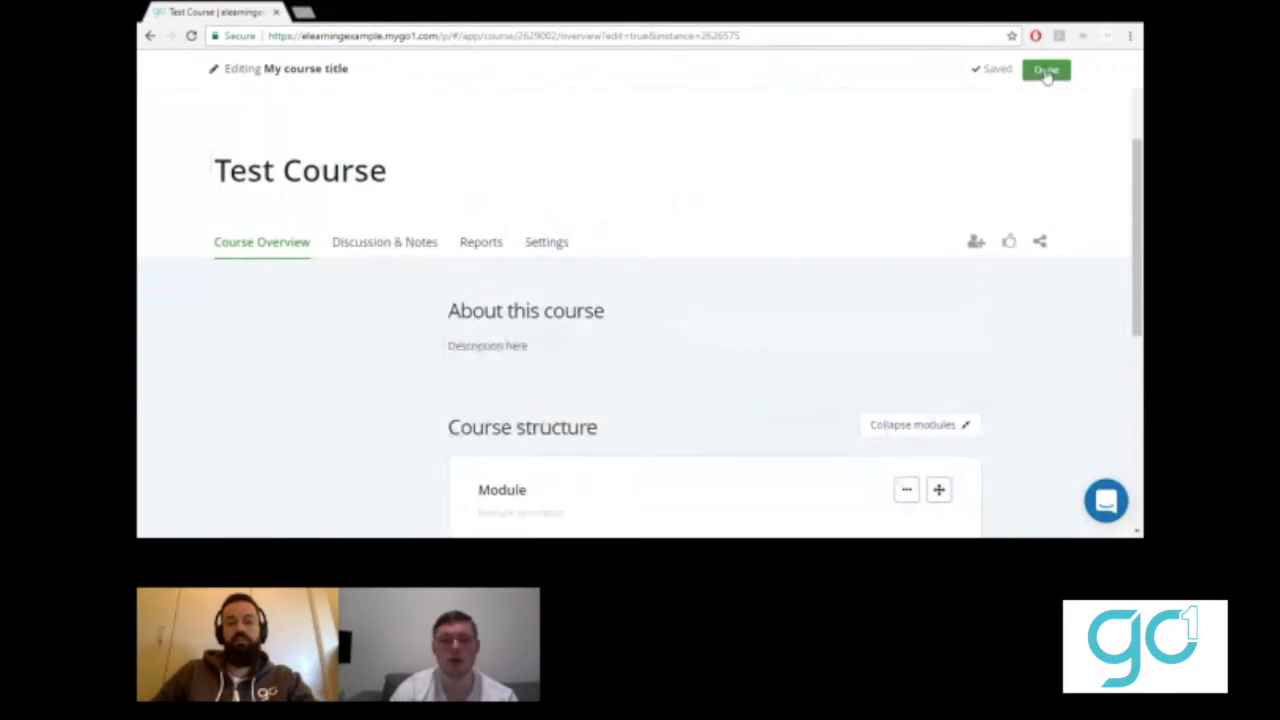
- Leave the Test Course editor with Done and scroll down the Setup Portal checklist
left_click(1046, 72)
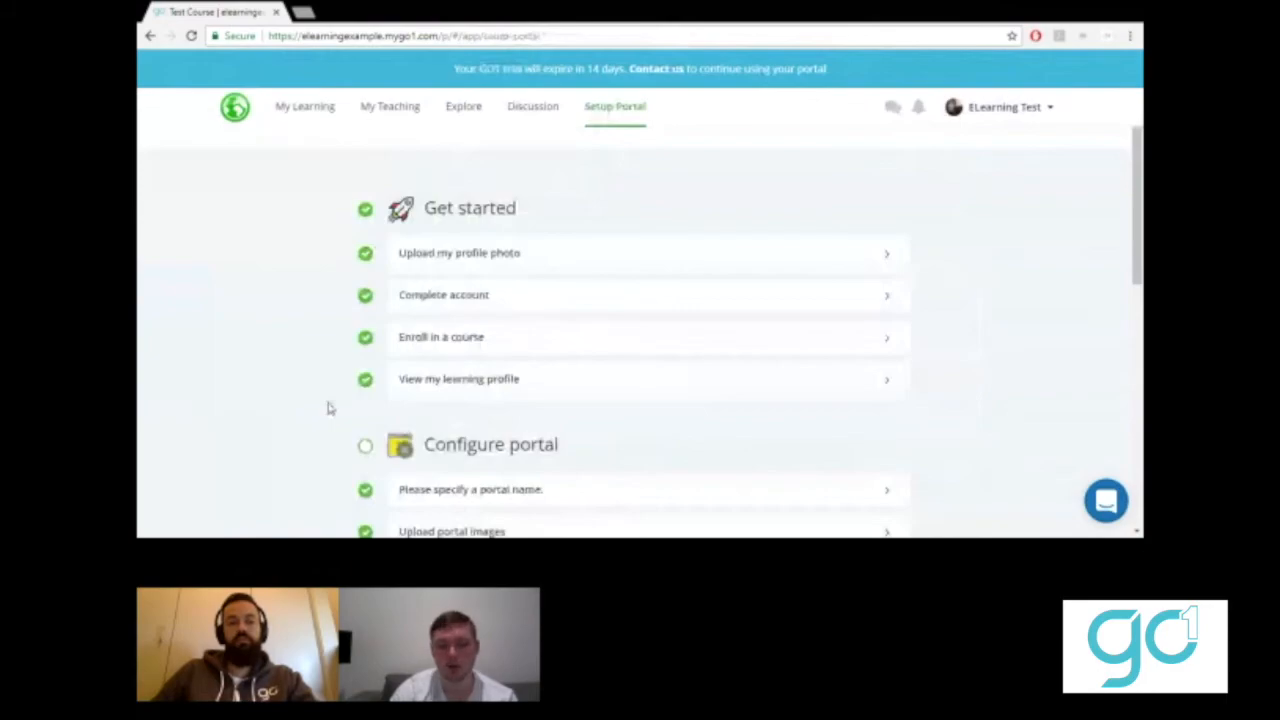
scroll(329, 408, "down", 5)
scroll(329, 408, "down", 1)
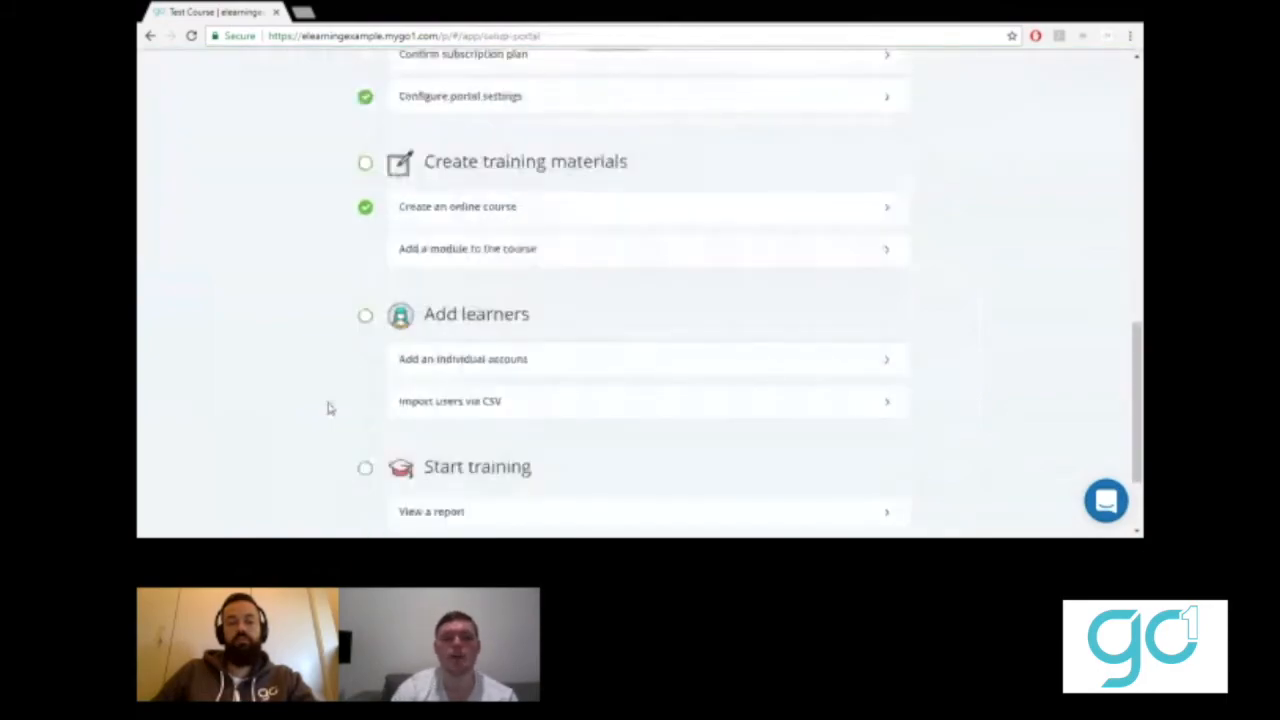
scroll(329, 408, "down", 1)
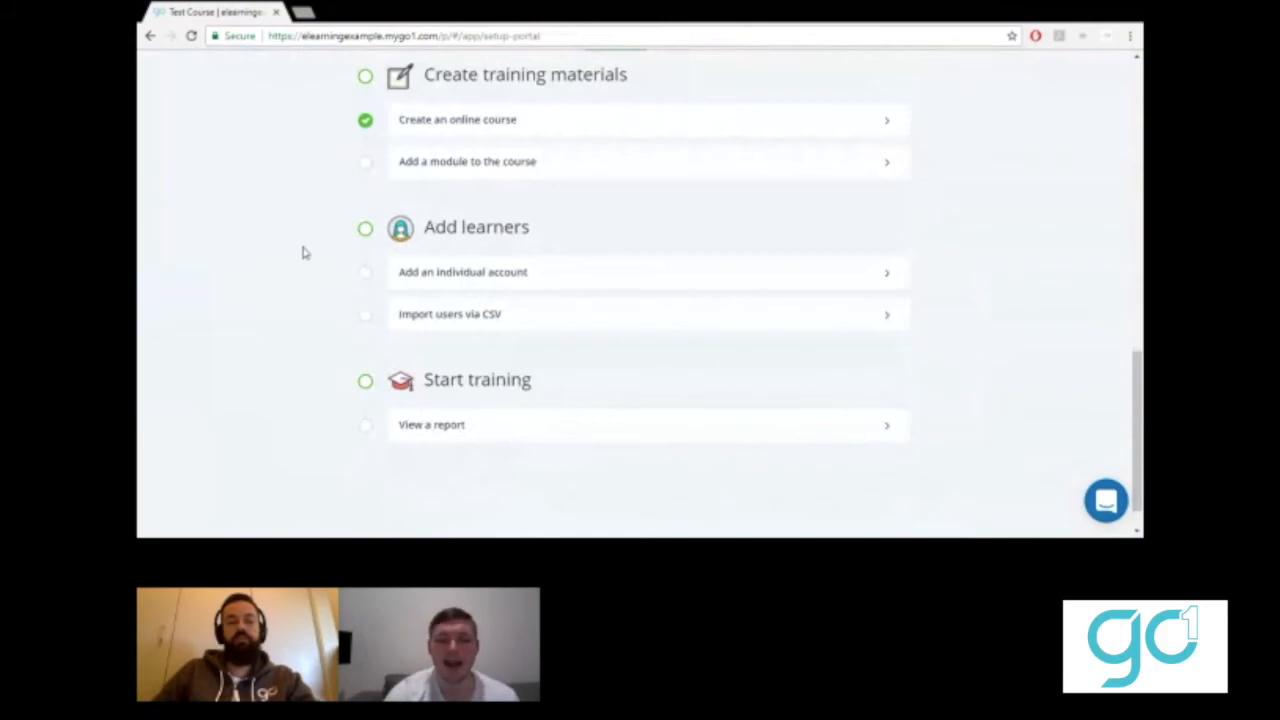
- Go from Add an individual account to Manage users and open the Add User form
left_click(777, 274)
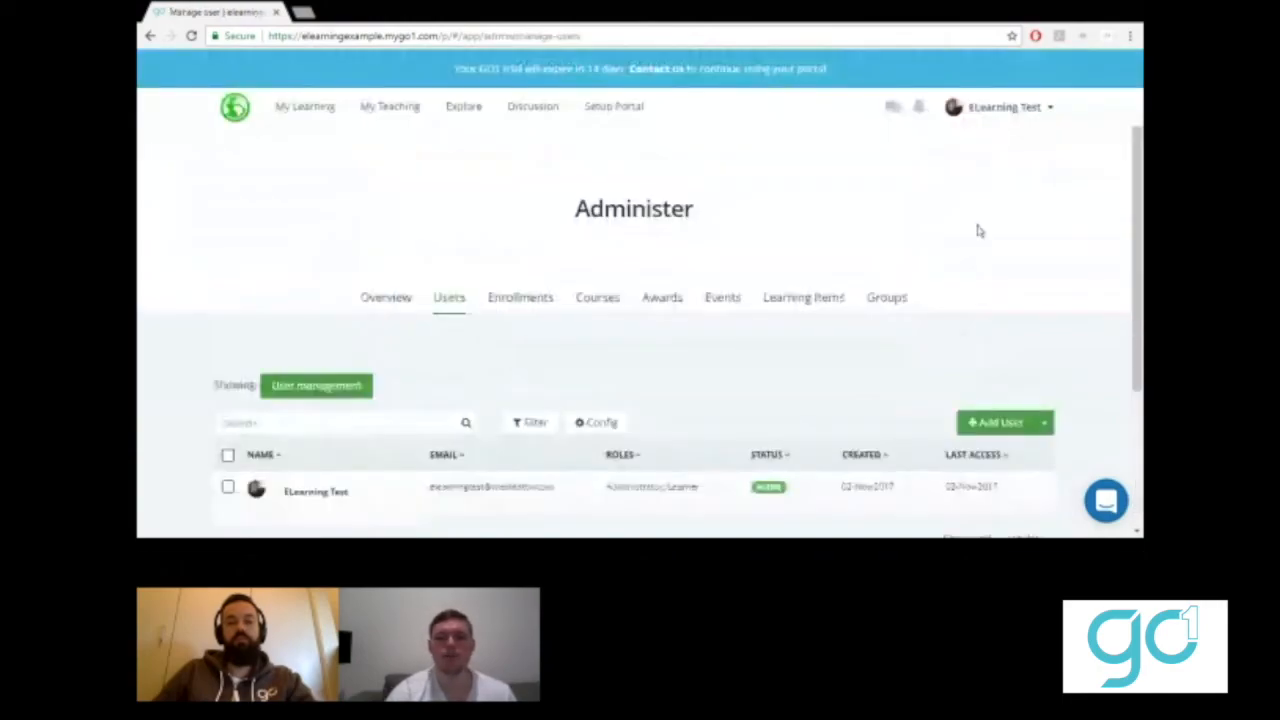
scroll(1087, 395, "down", 1)
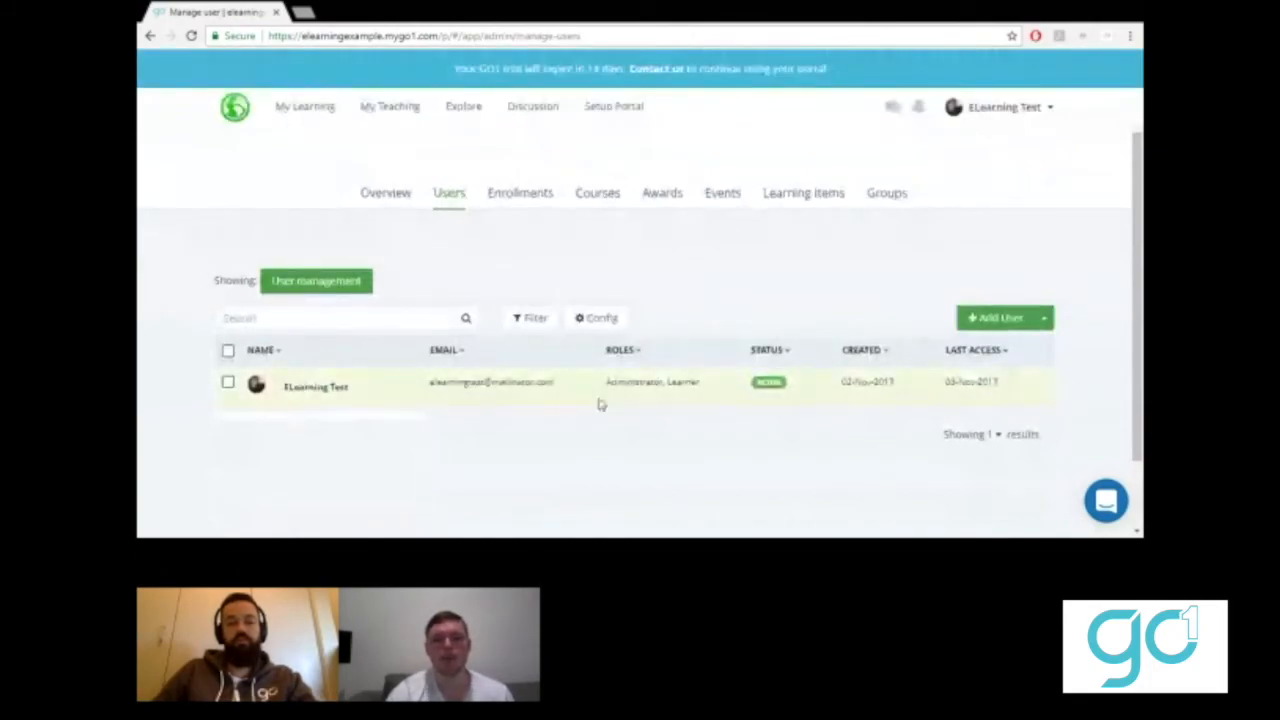
left_click(987, 318)
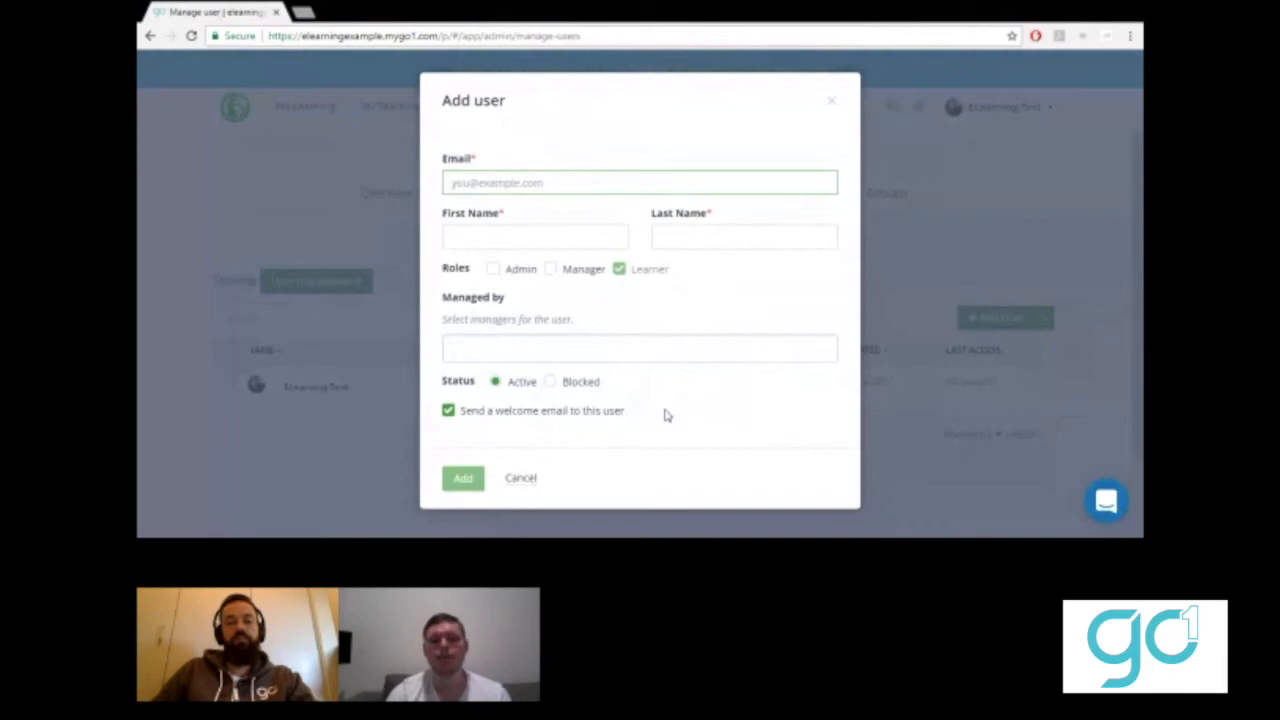
- Cancel the Add user form, then open and close the Import users upload dialog
left_click(521, 480)
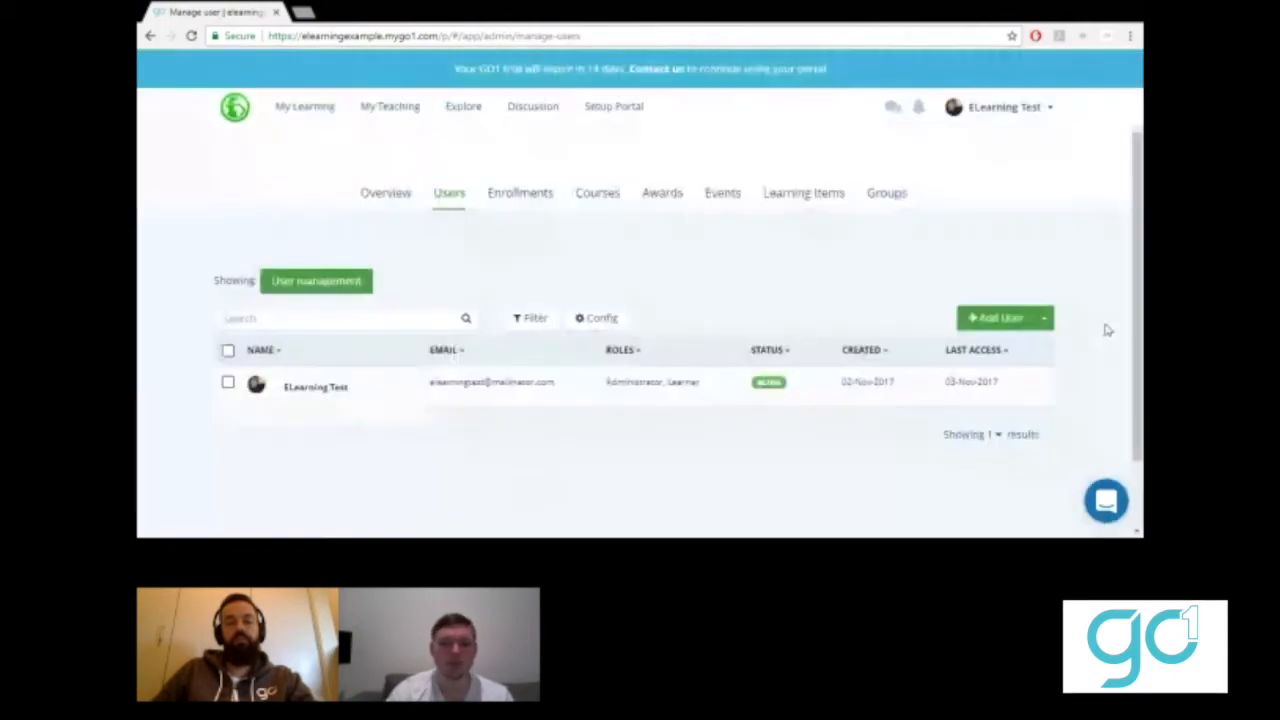
left_click(1045, 320)
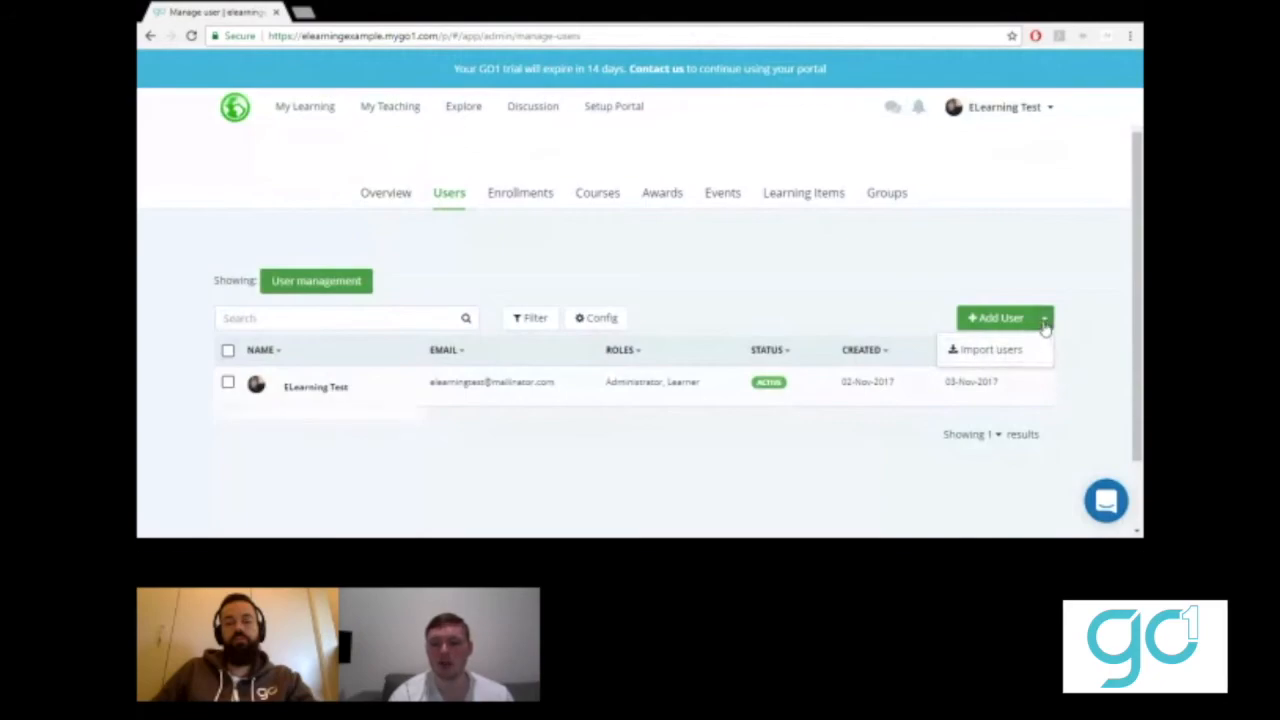
left_click(985, 352)
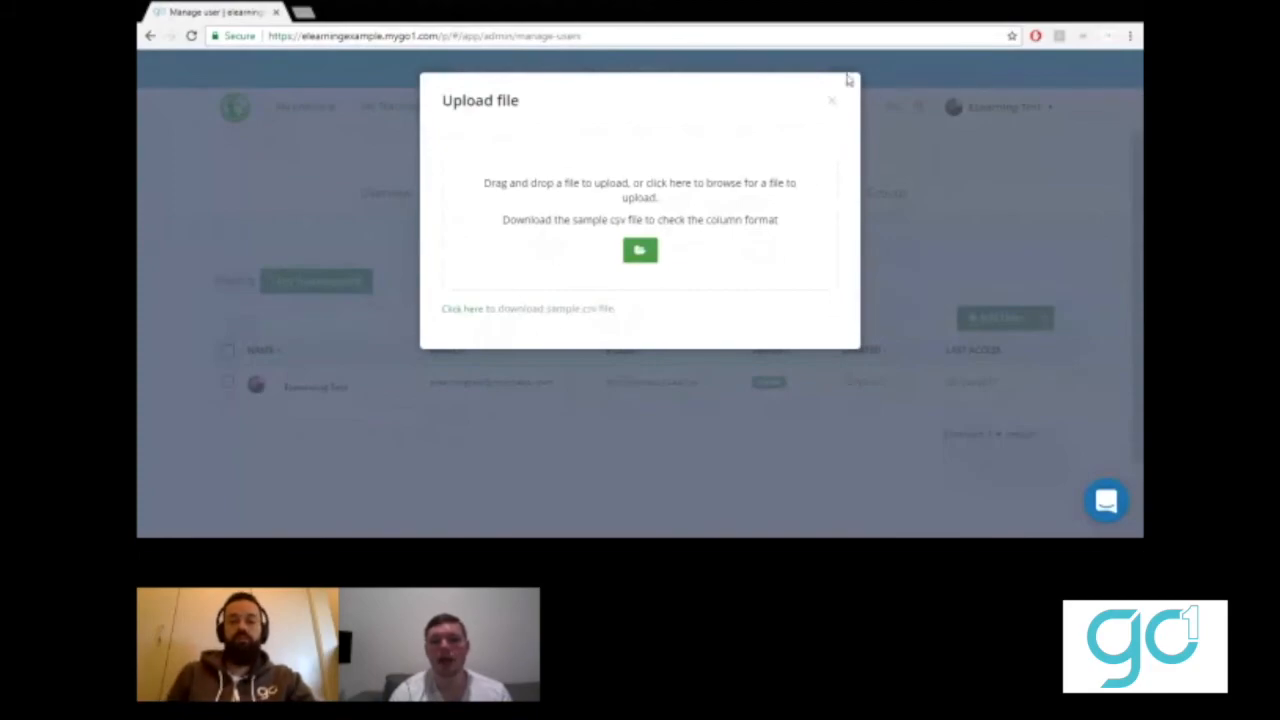
left_click(833, 100)
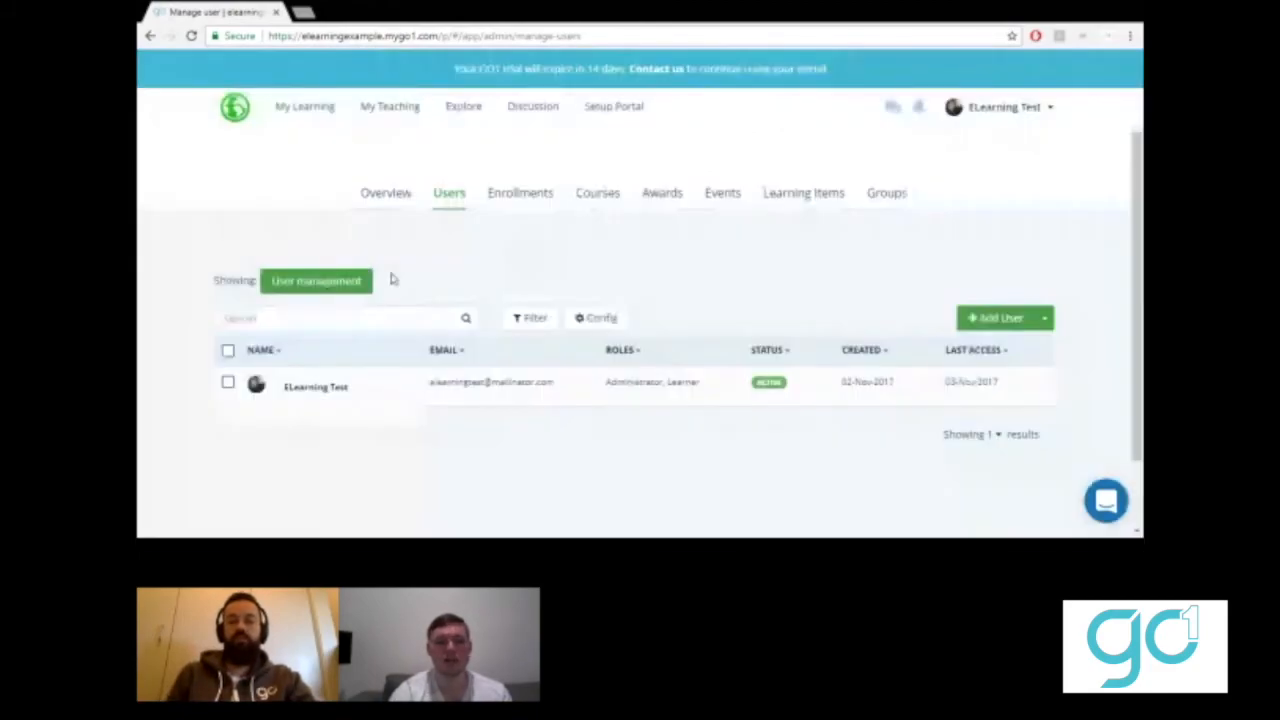
- Scroll through the Manage users list, then minimise the browser window
scroll(163, 432, "down", 1)
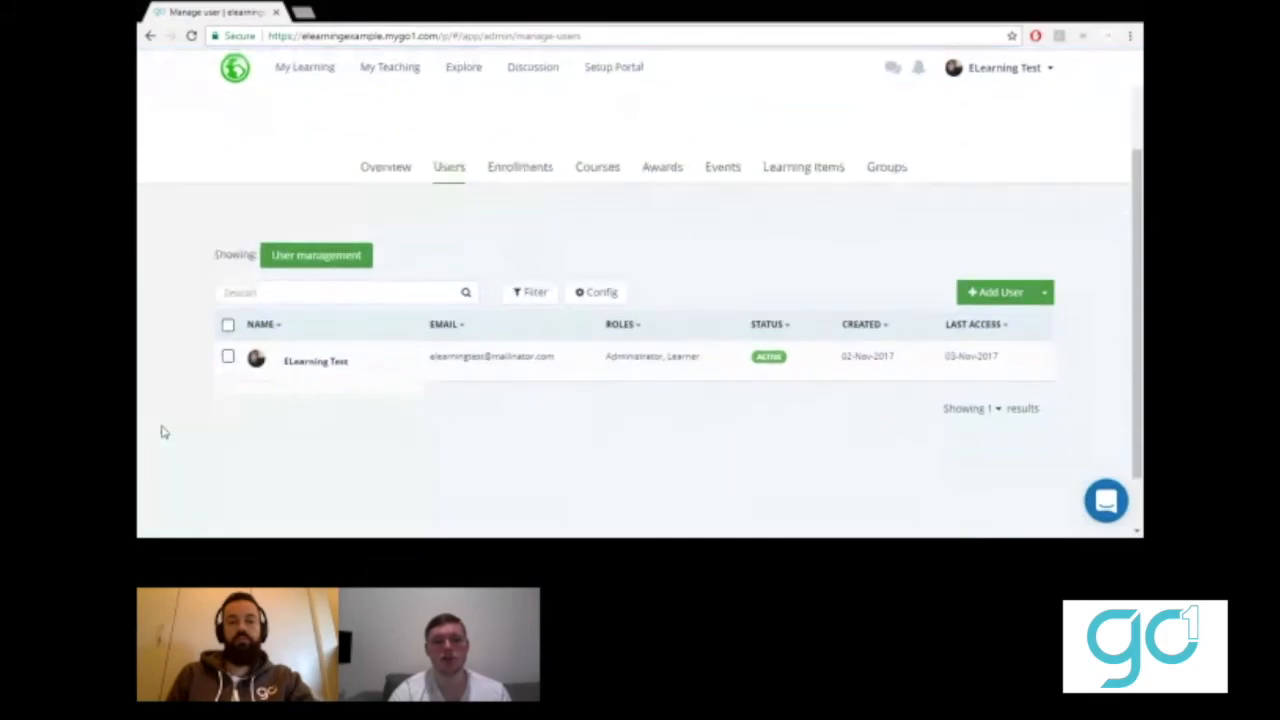
scroll(163, 432, "down", 1)
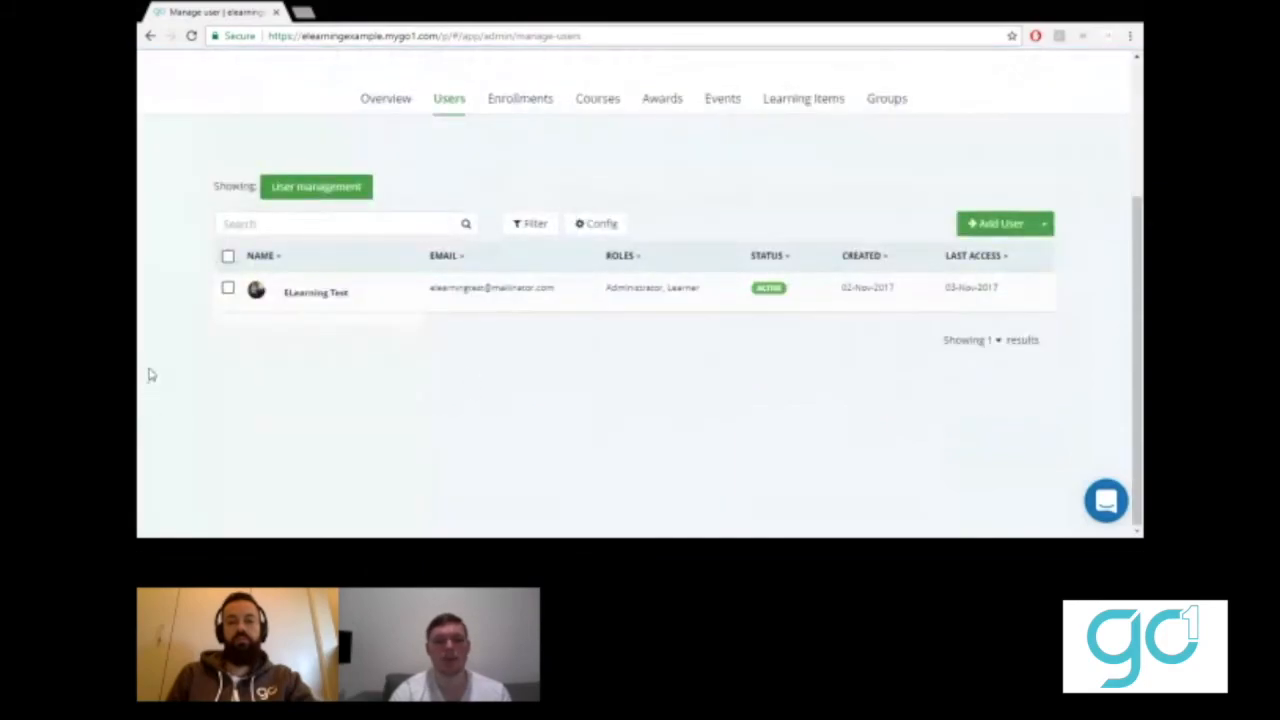
scroll(151, 375, "up", 3)
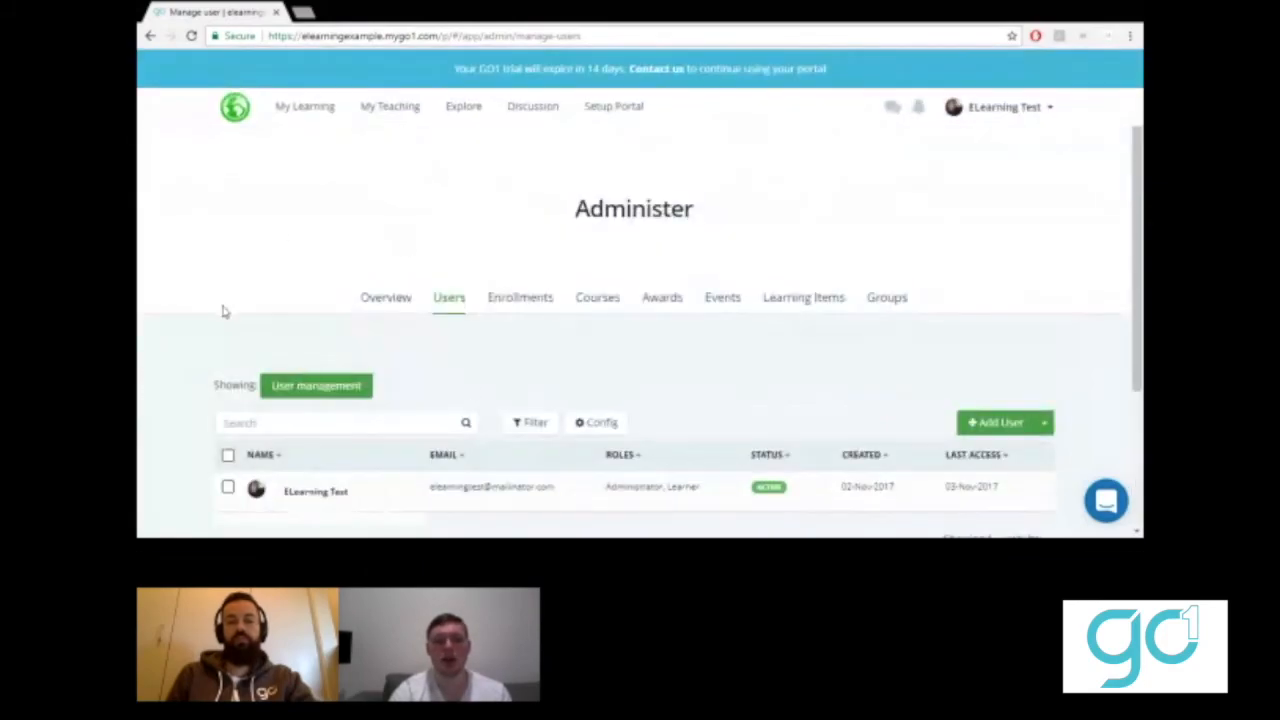
scroll(184, 343, "down", 1)
scroll(184, 343, "down", 2)
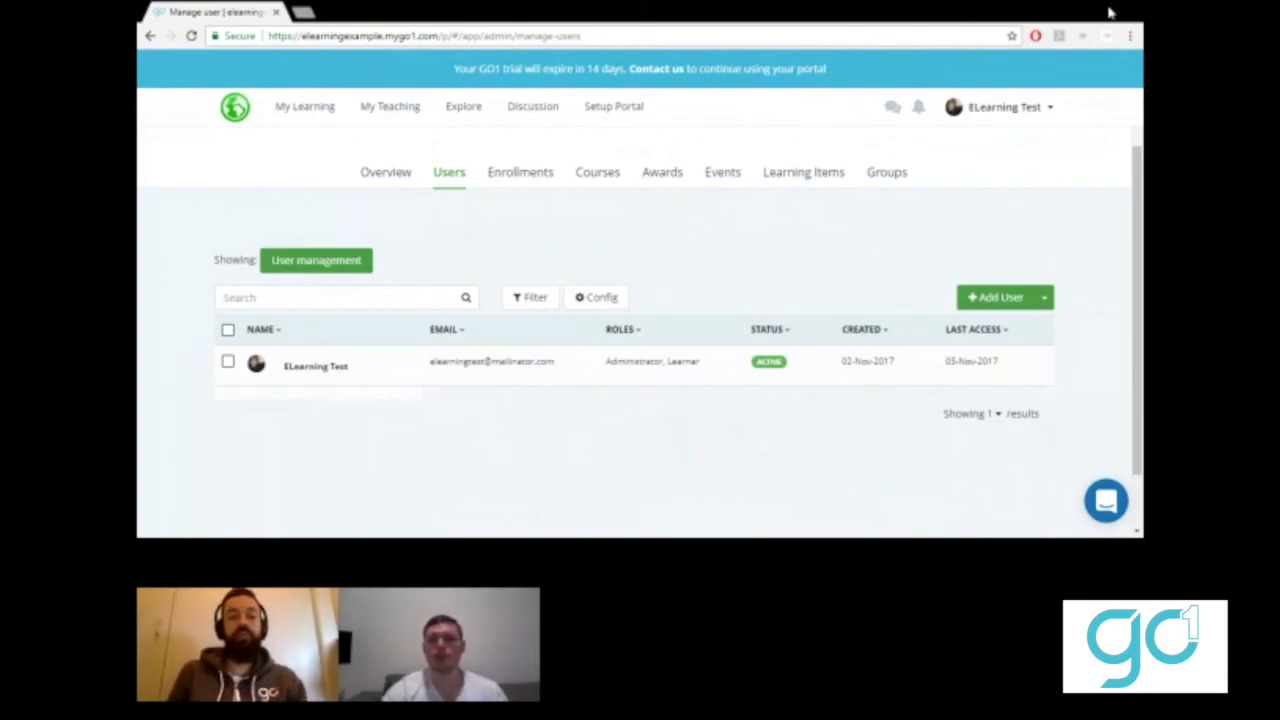
left_click(1058, 9)
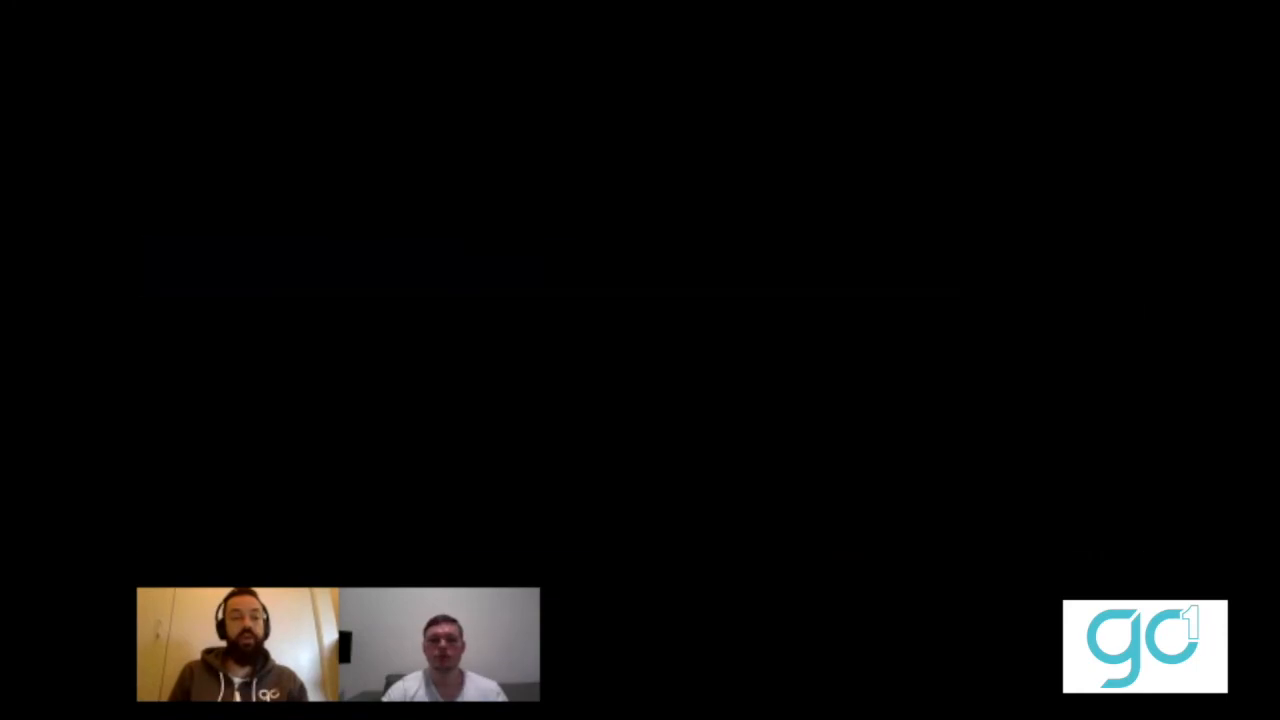